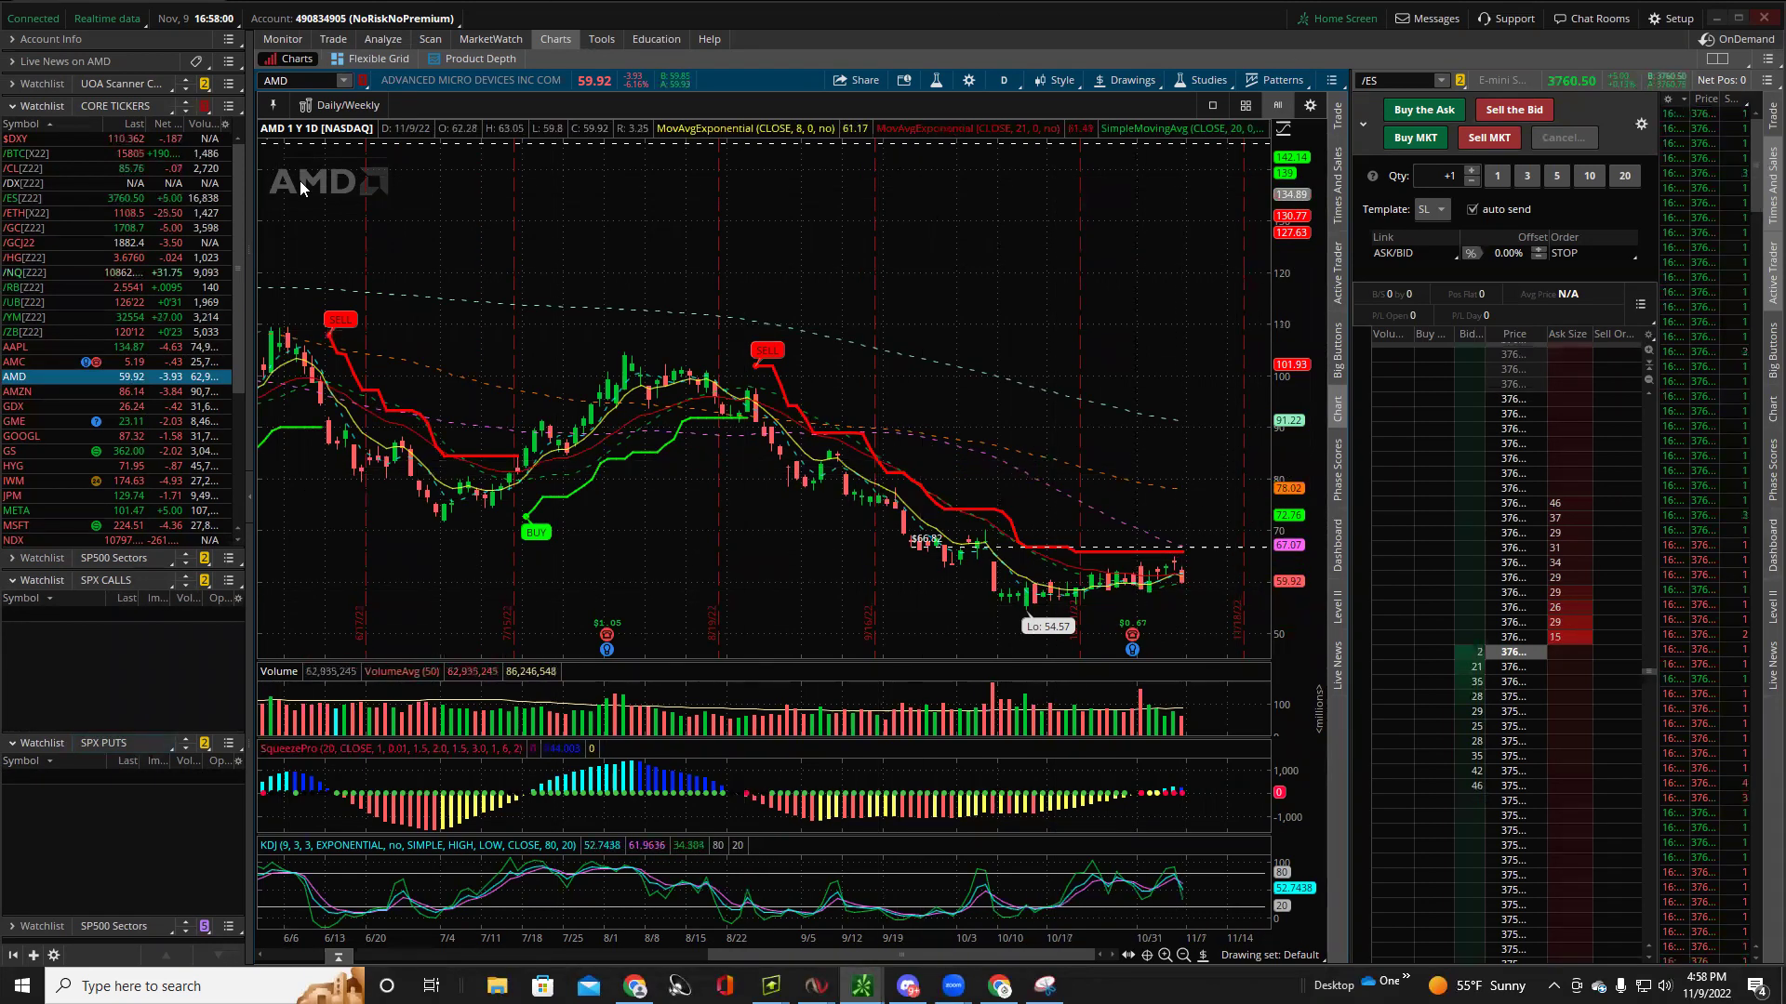
Try a two-column grid and another grid arrangement for the chart workspace.
click(1716, 60)
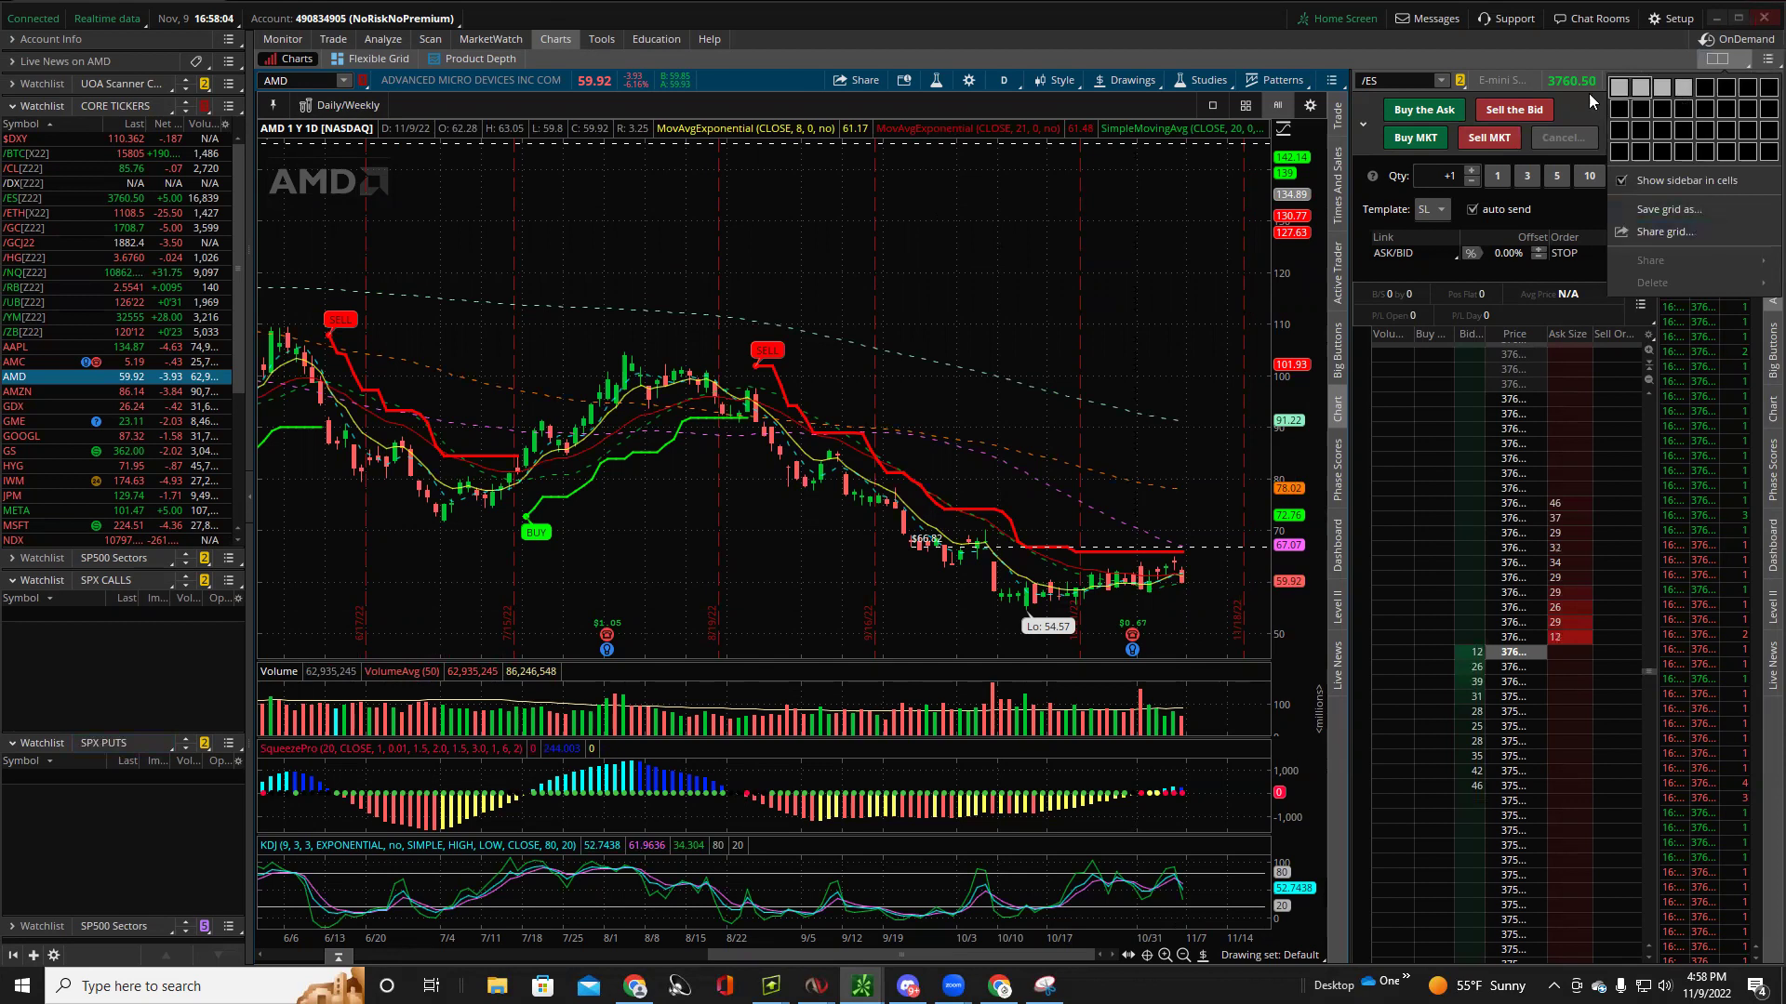
click(1637, 86)
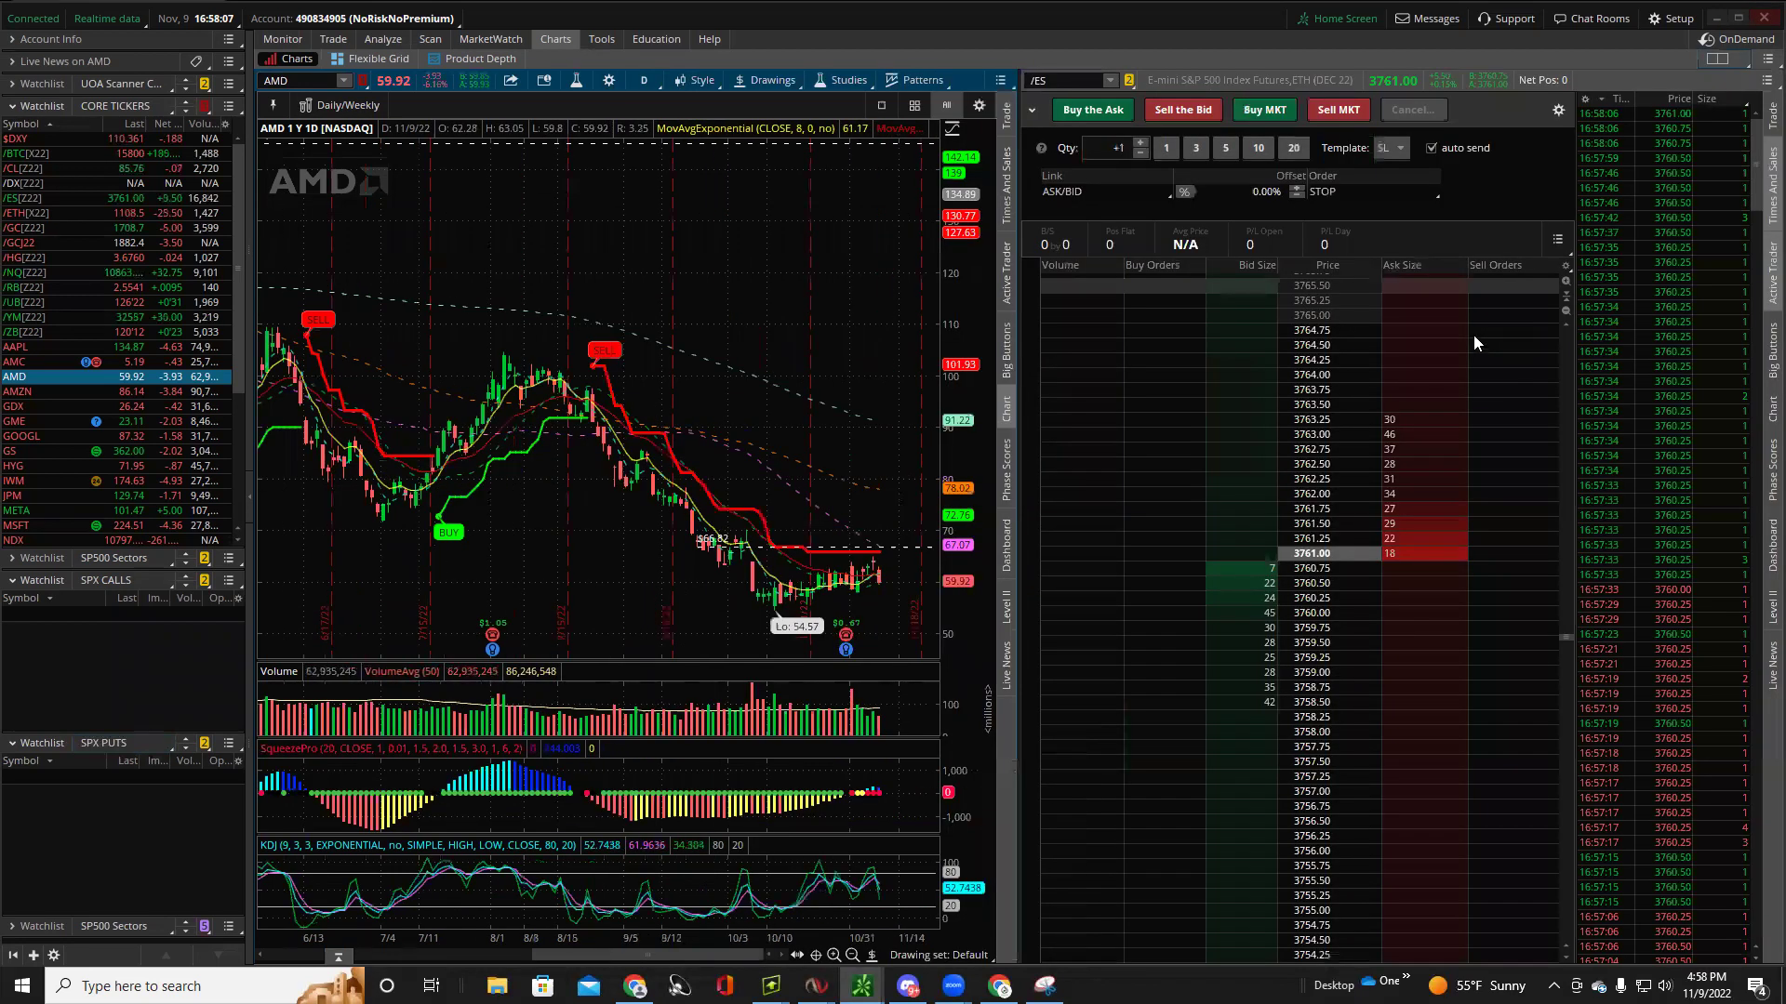
click(1726, 62)
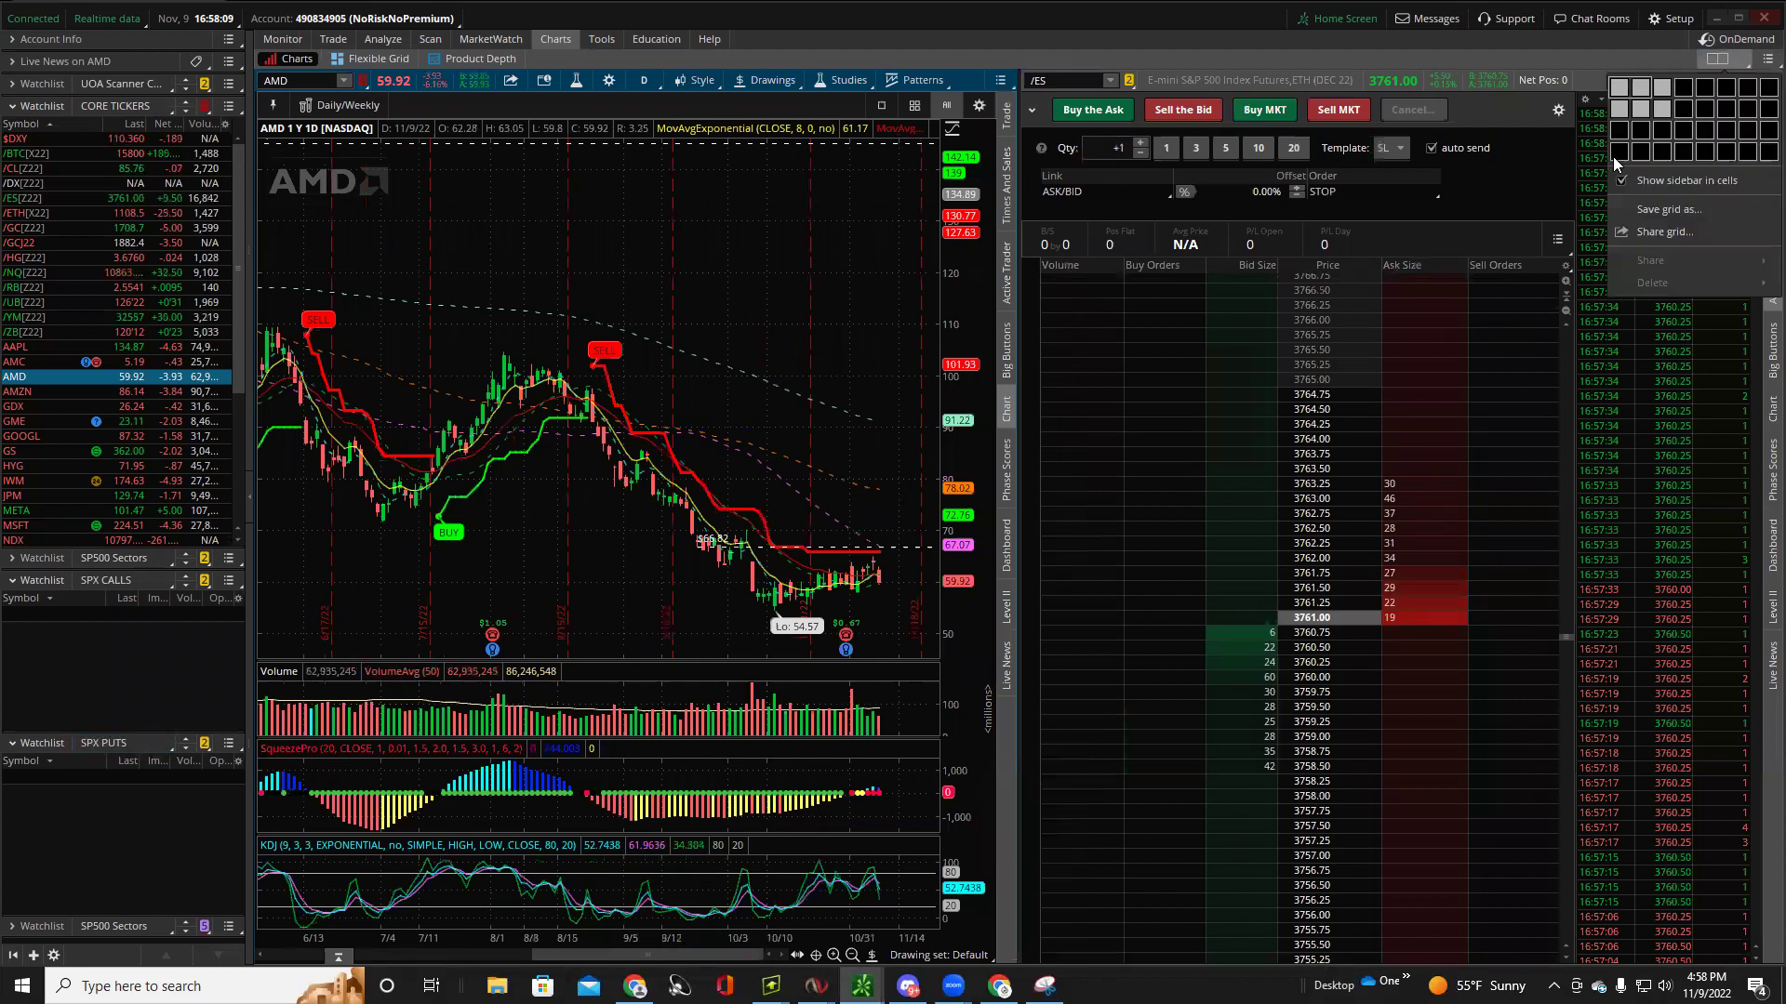
click(1684, 125)
Reset the chart grid to a single cell, and split it into two side-by-side cells.
click(1736, 58)
click(1618, 90)
click(1719, 60)
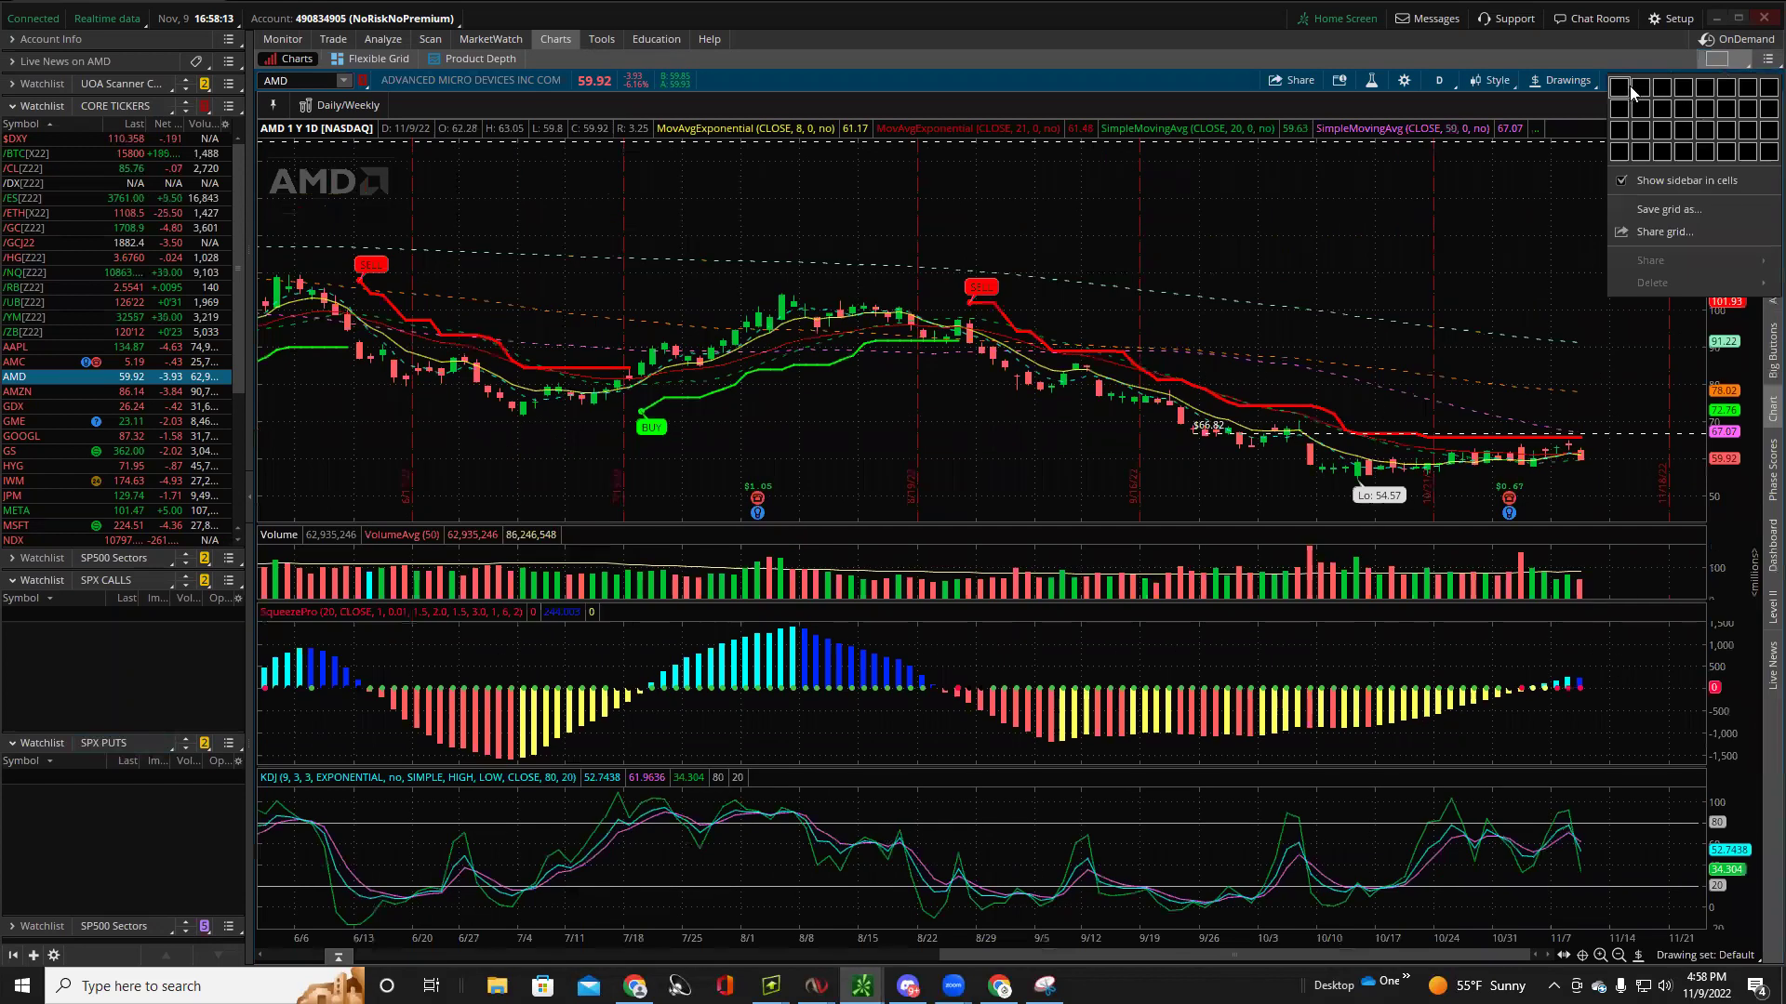
click(1639, 88)
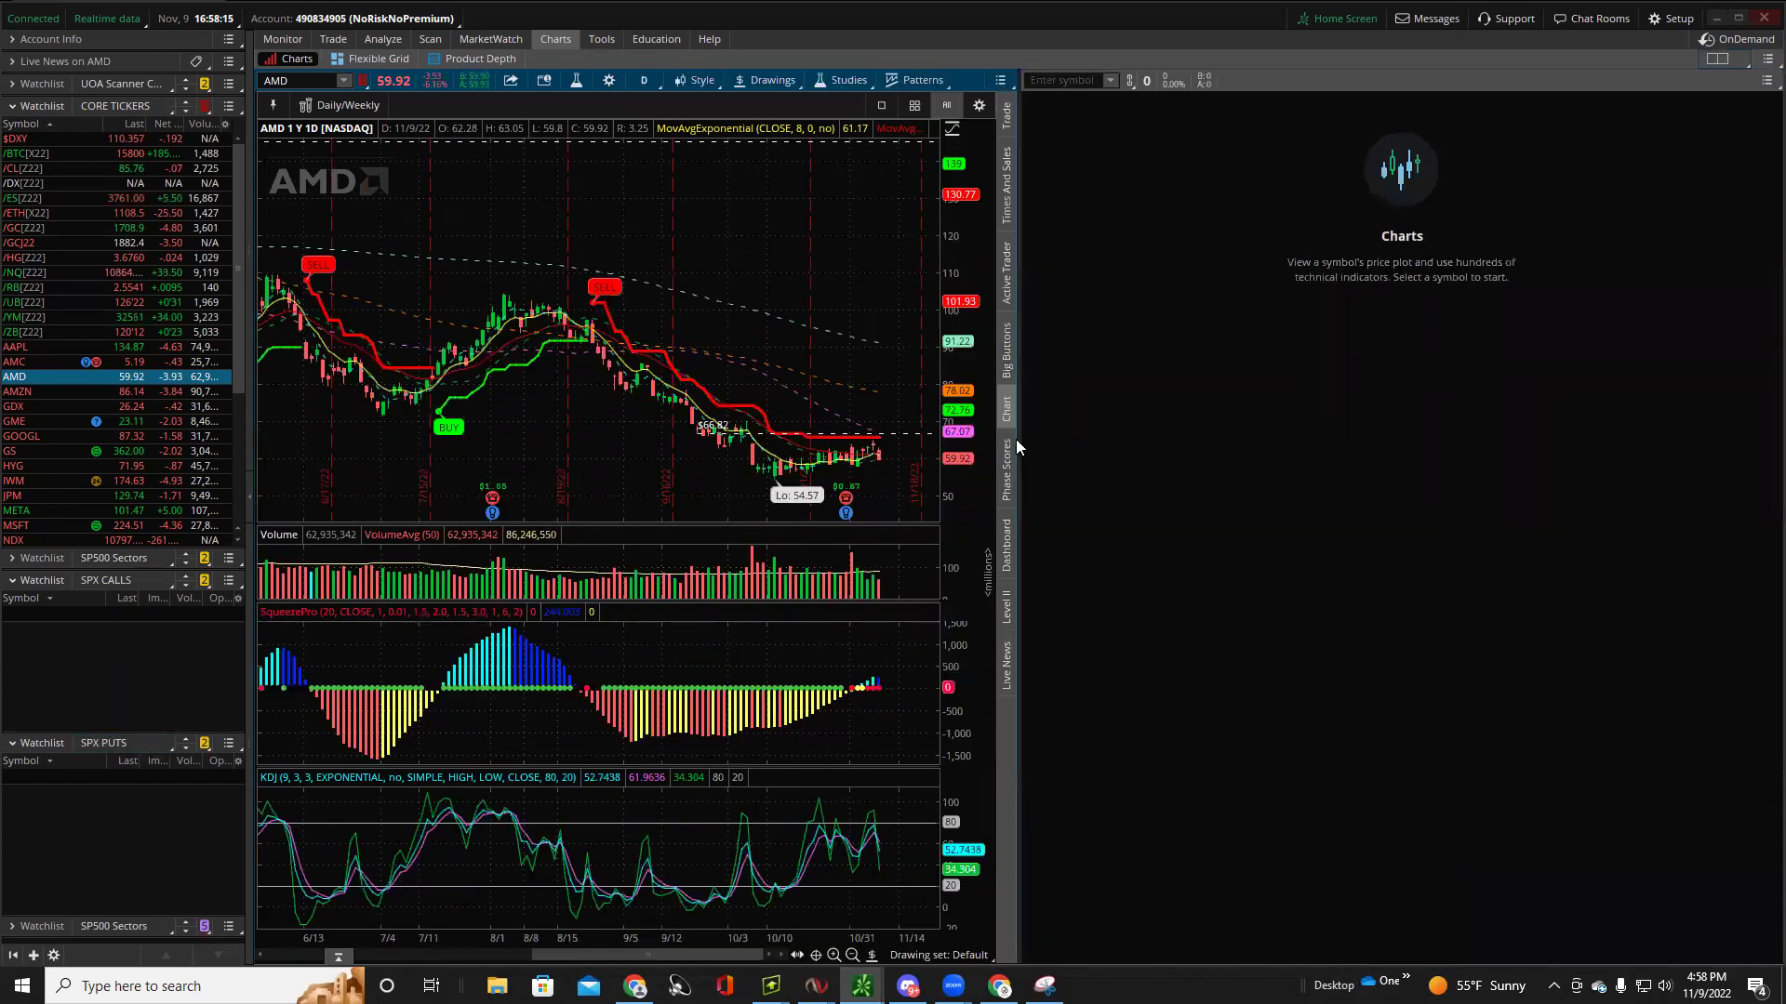
Link the empty grid cell to the Yellow symbol group, and display Active Trader and Times And Sales in it.
click(1548, 100)
click(1129, 81)
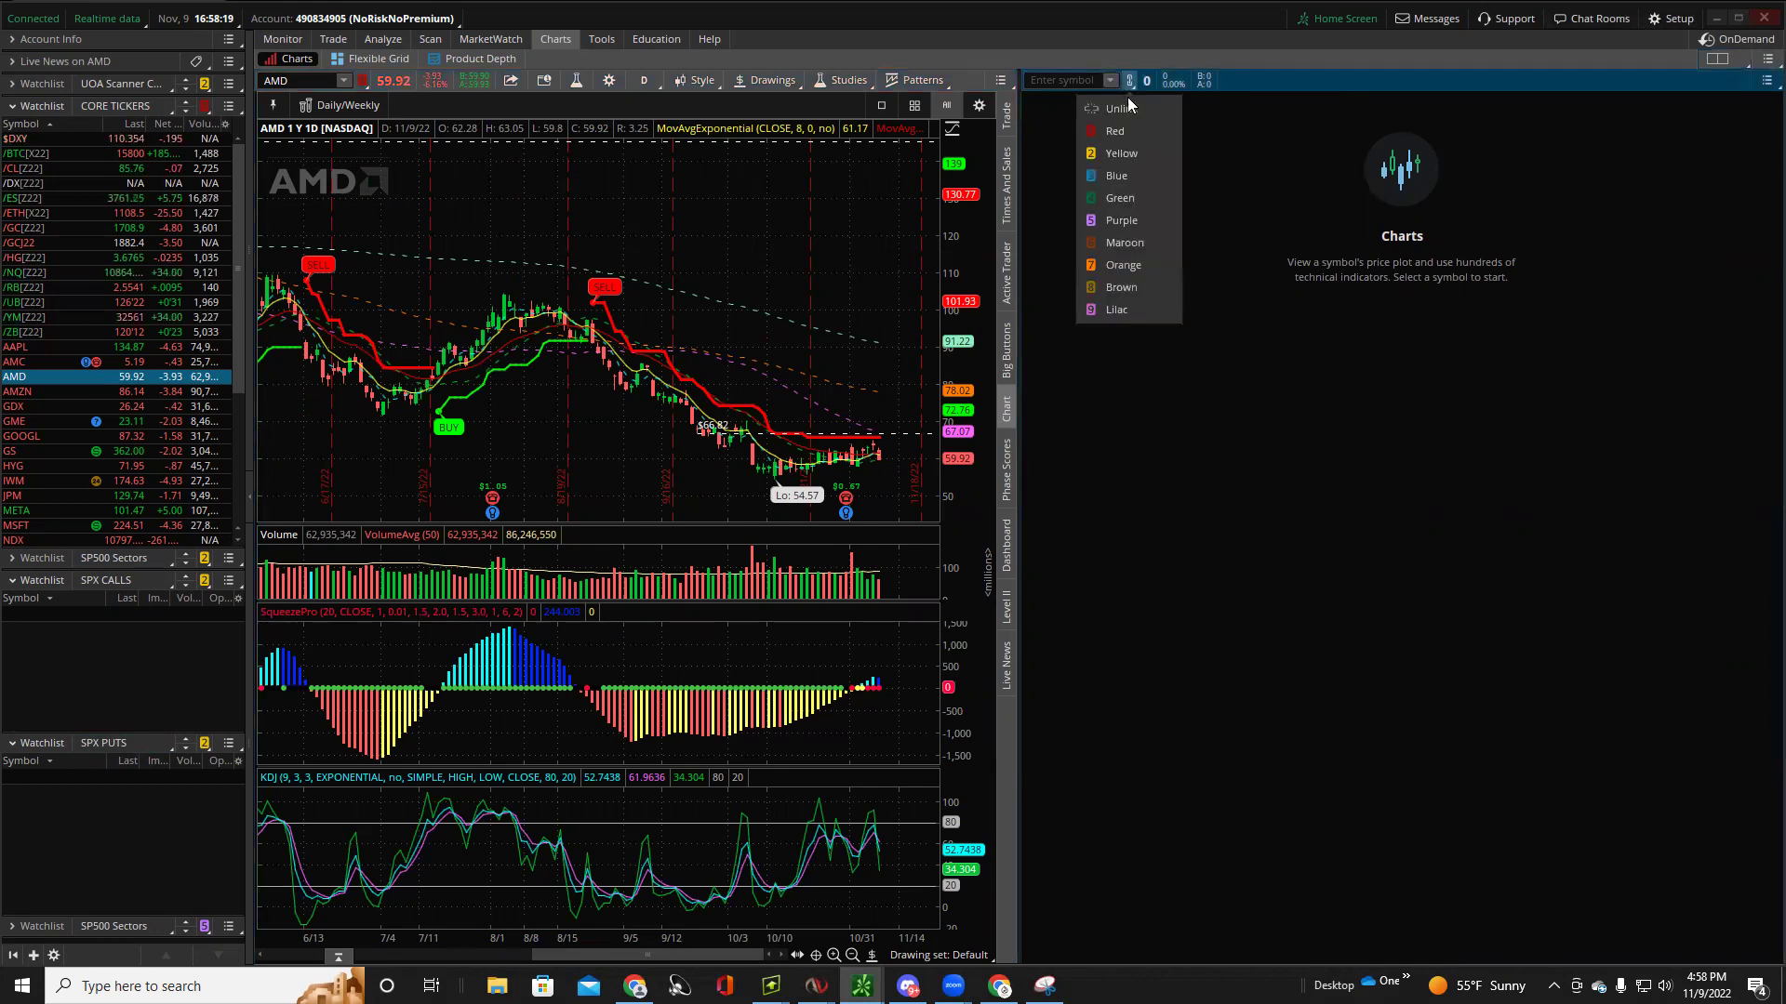
click(1122, 155)
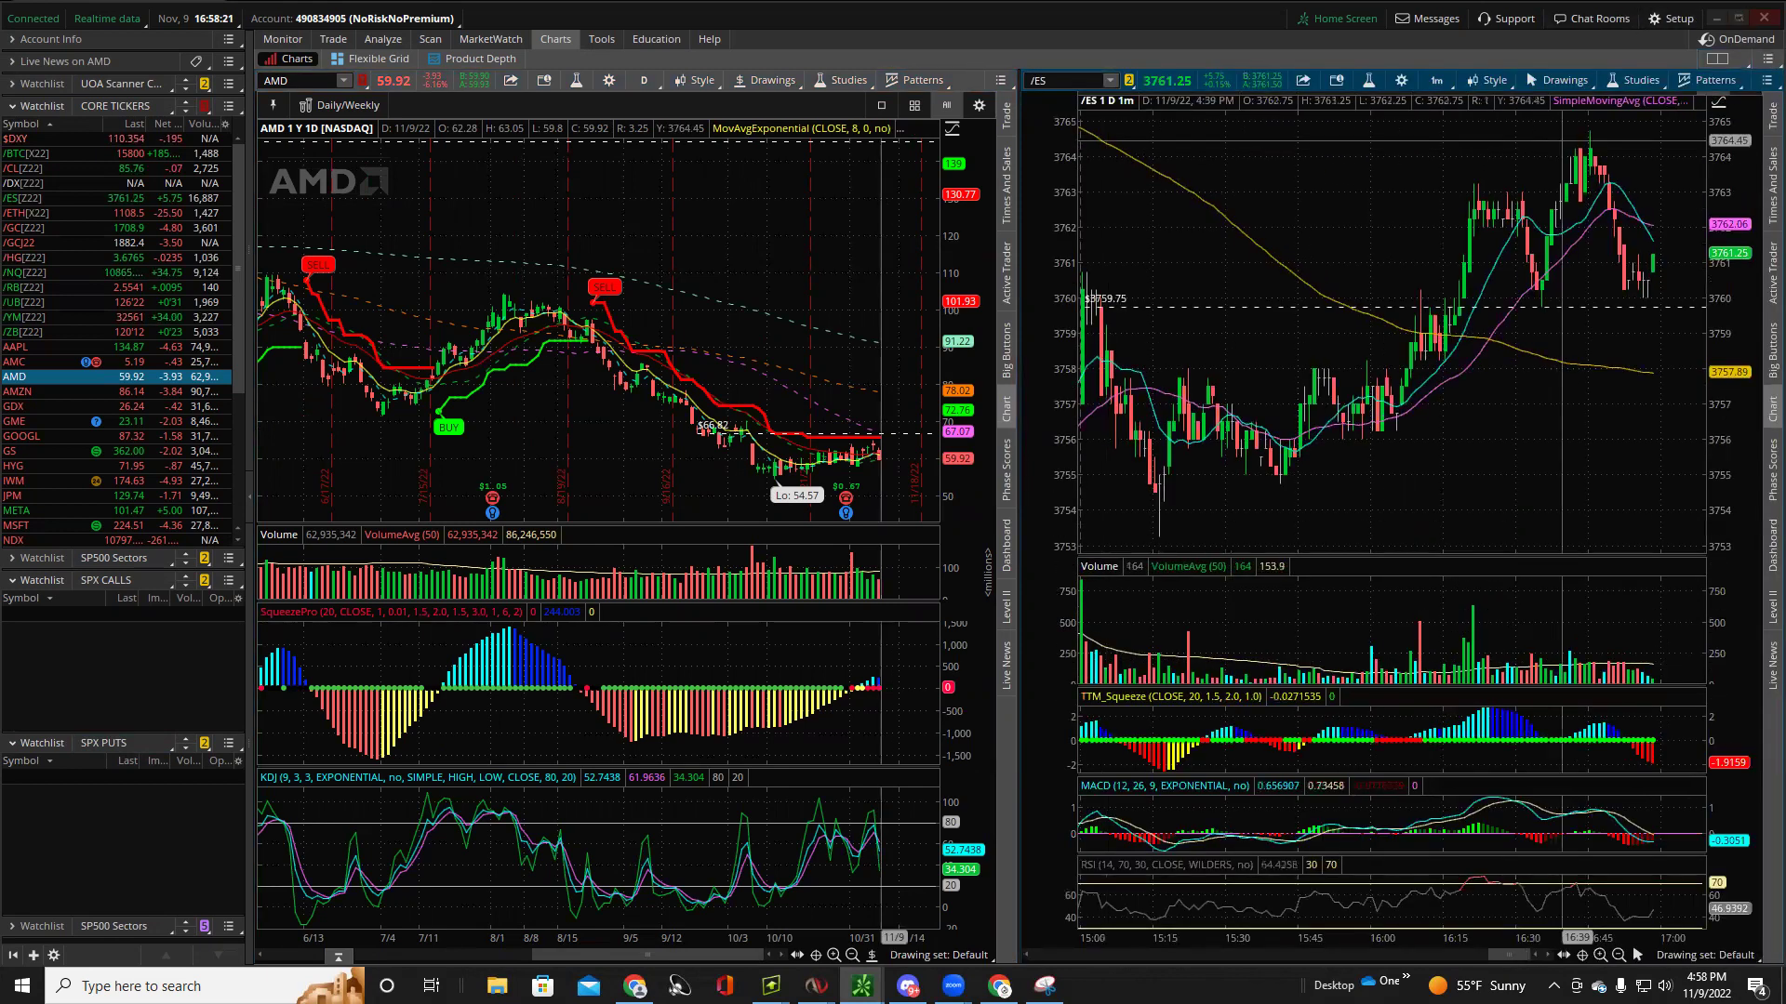
click(1771, 186)
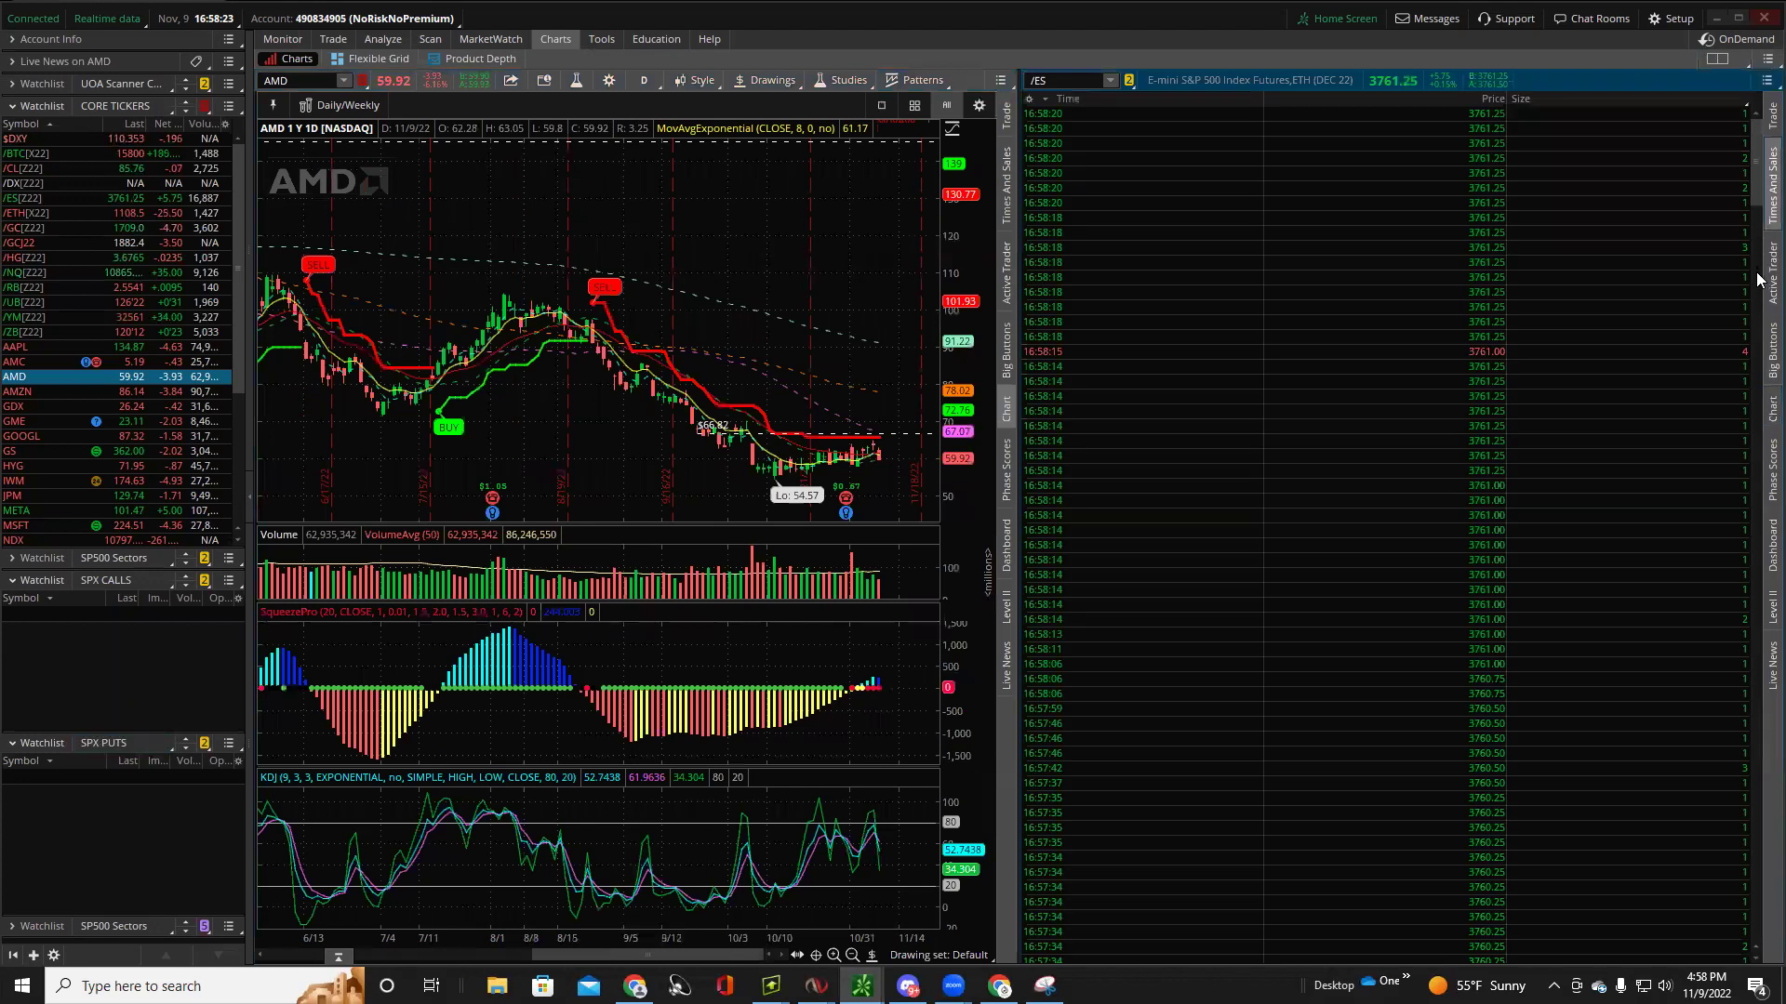
click(1758, 277)
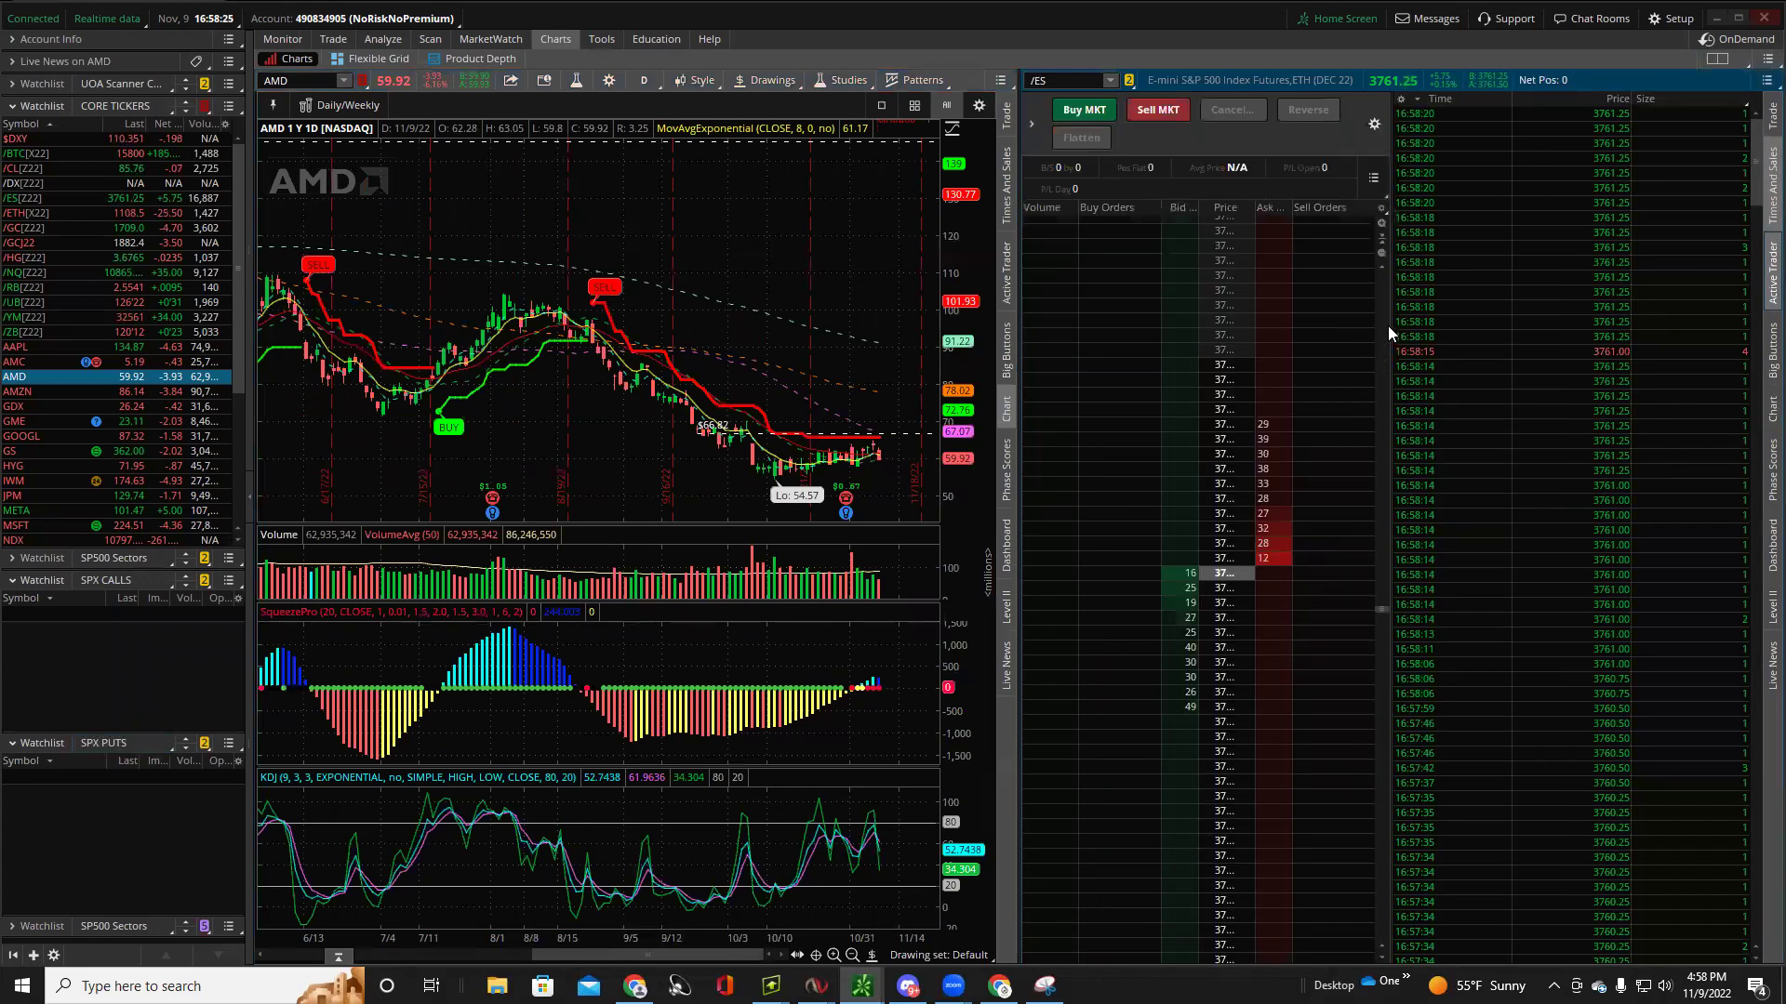
Resize the panes to give the AMD chart most of the width, and widen the Active Trader's Price column to fit full prices.
drag(1387, 327, 1642, 318)
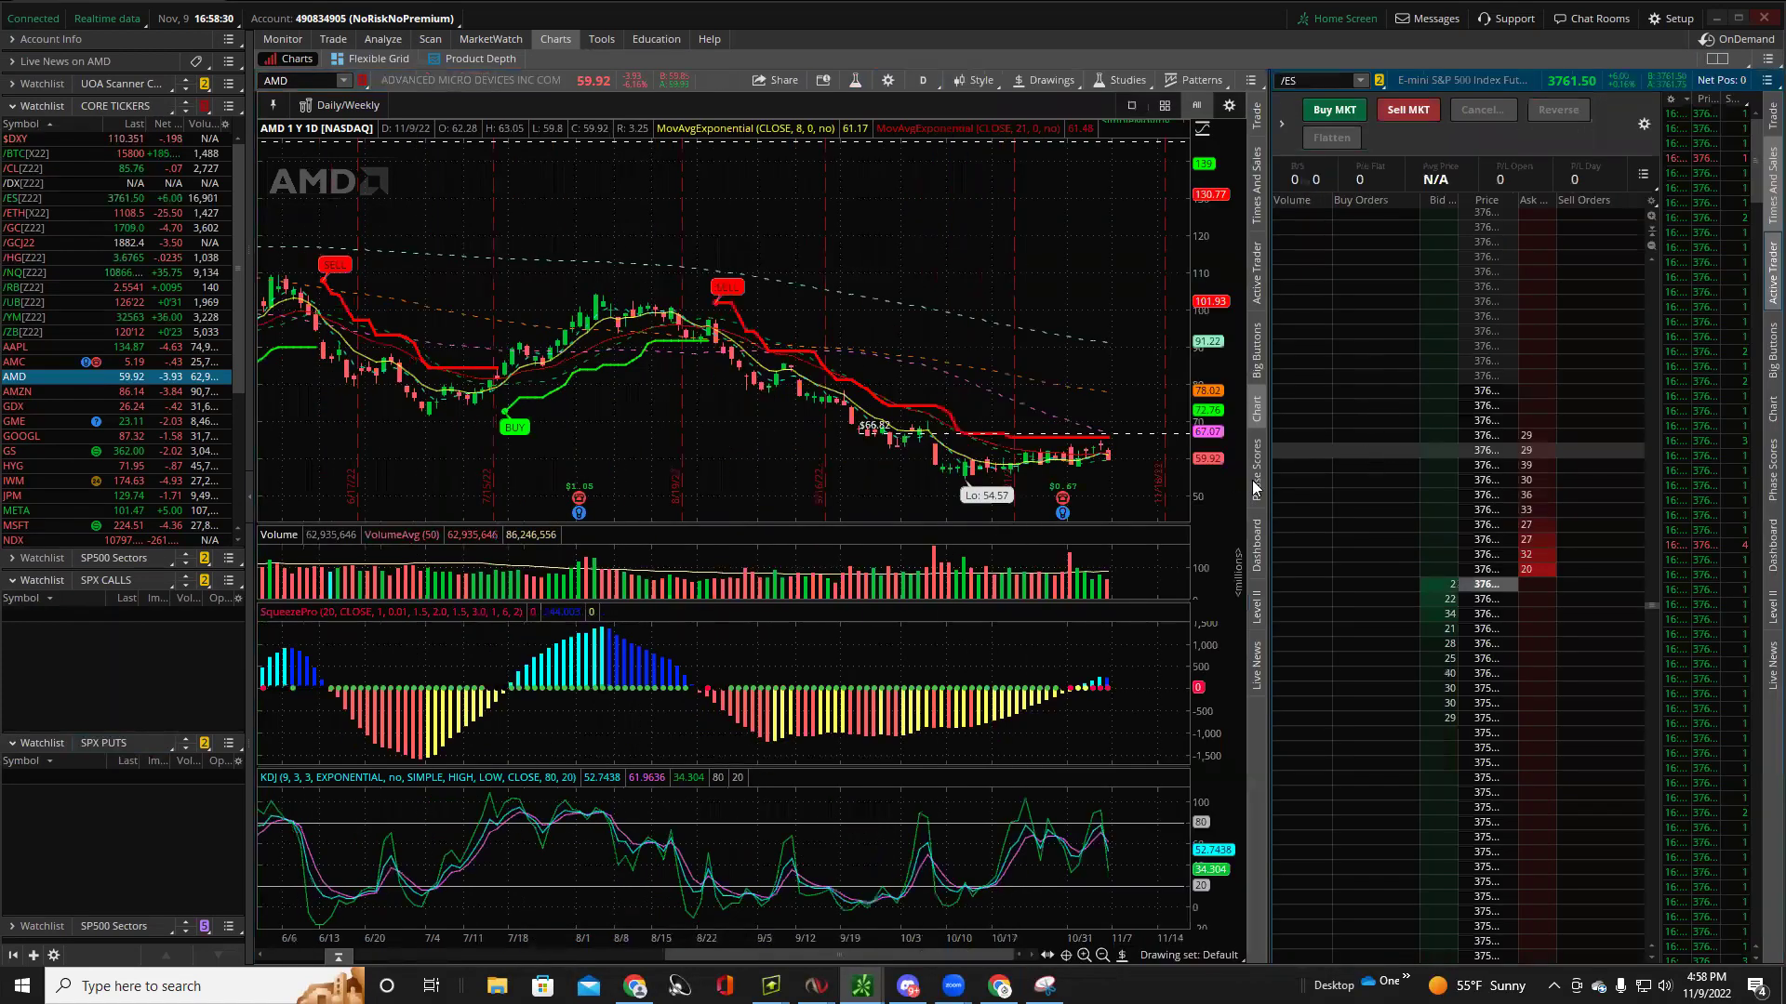
drag(1251, 480, 1352, 481)
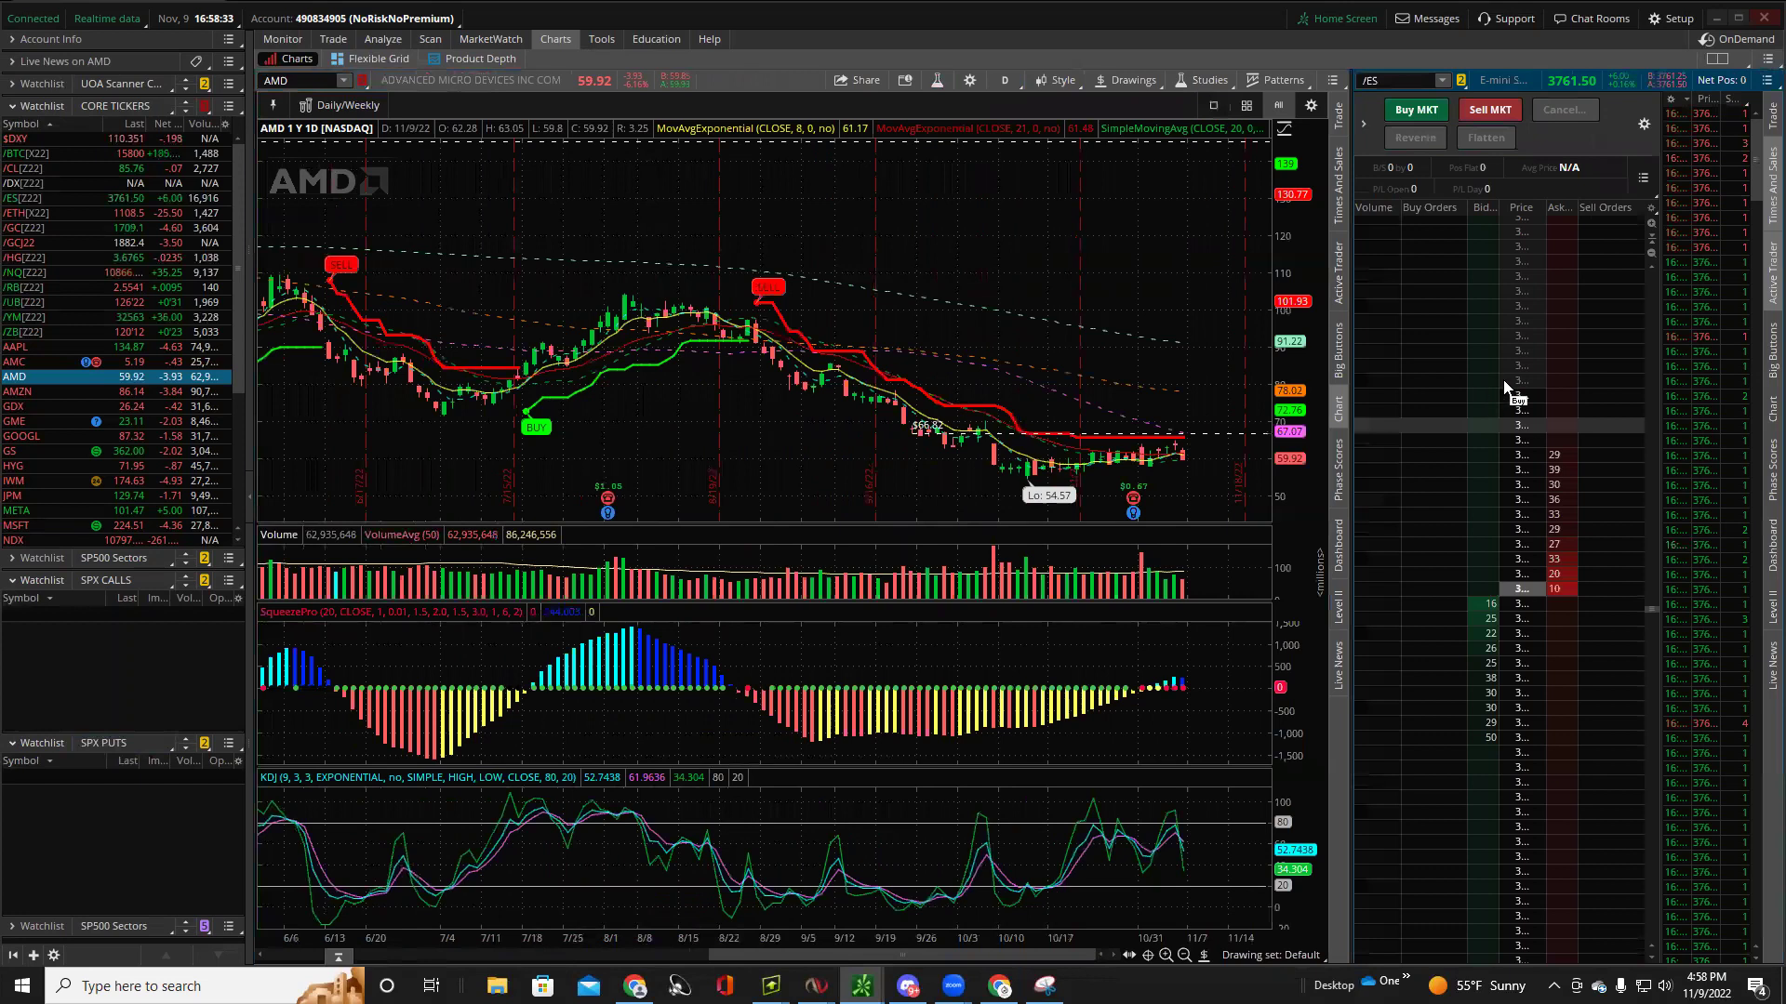
drag(1500, 202, 1451, 206)
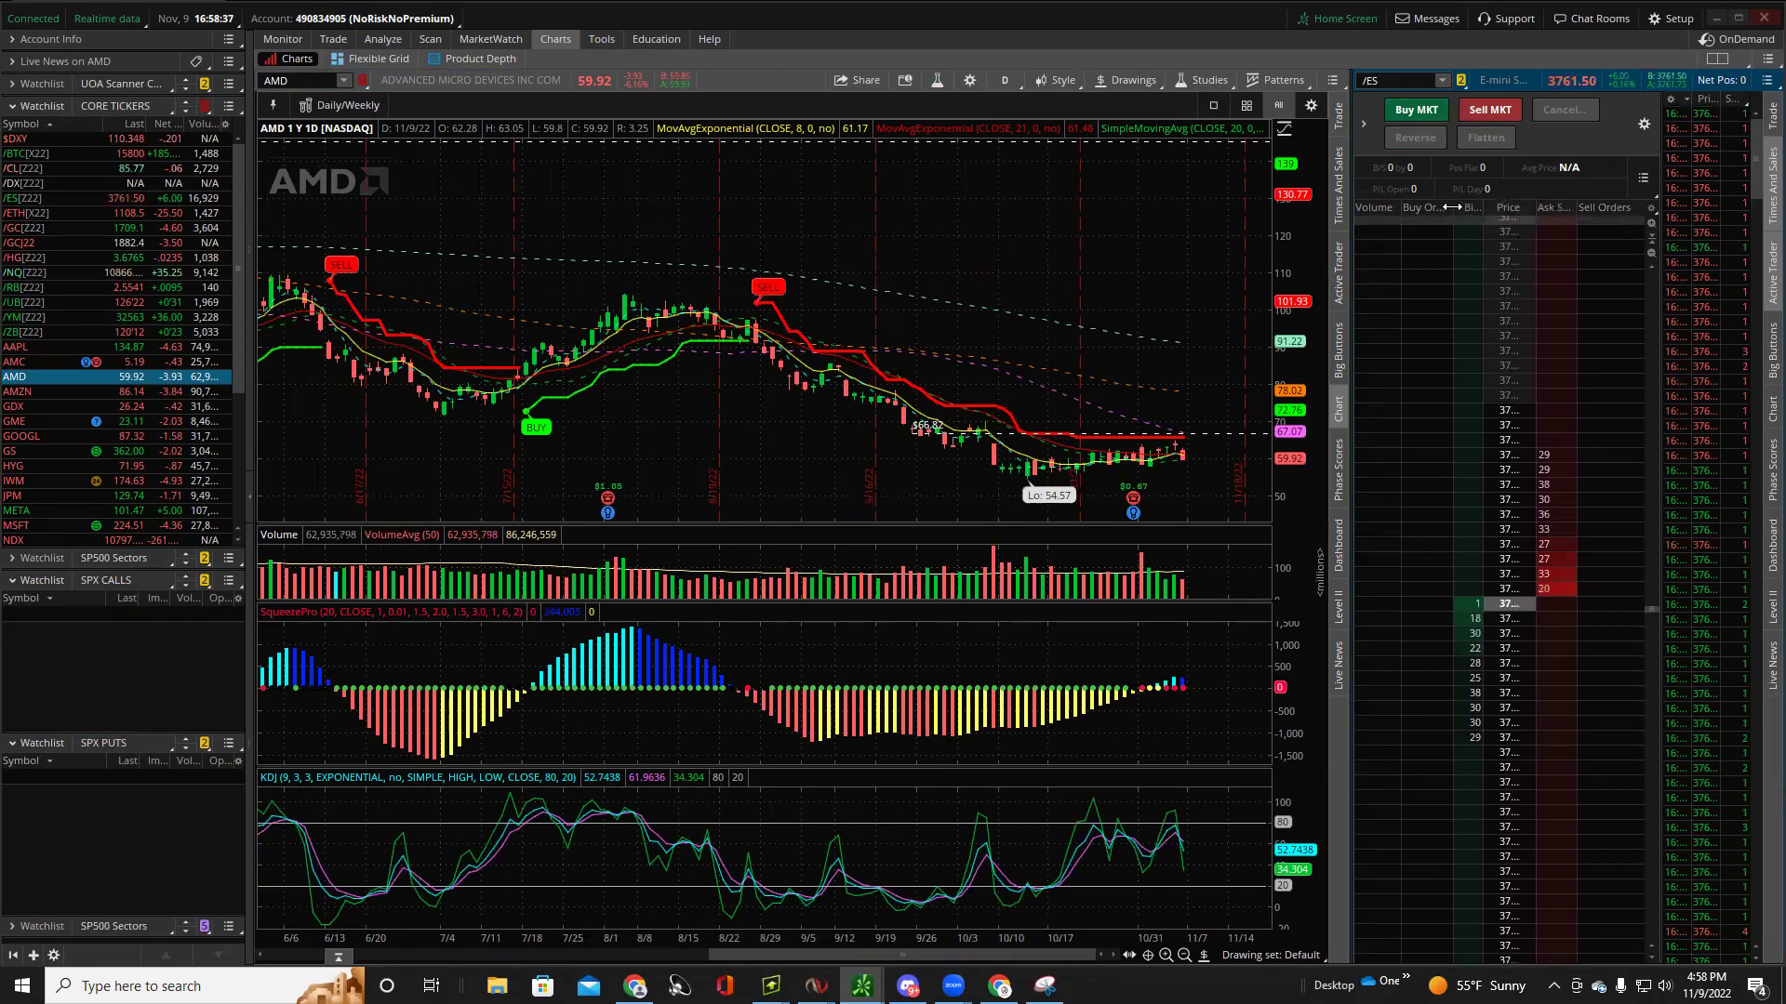
drag(1580, 208, 1556, 206)
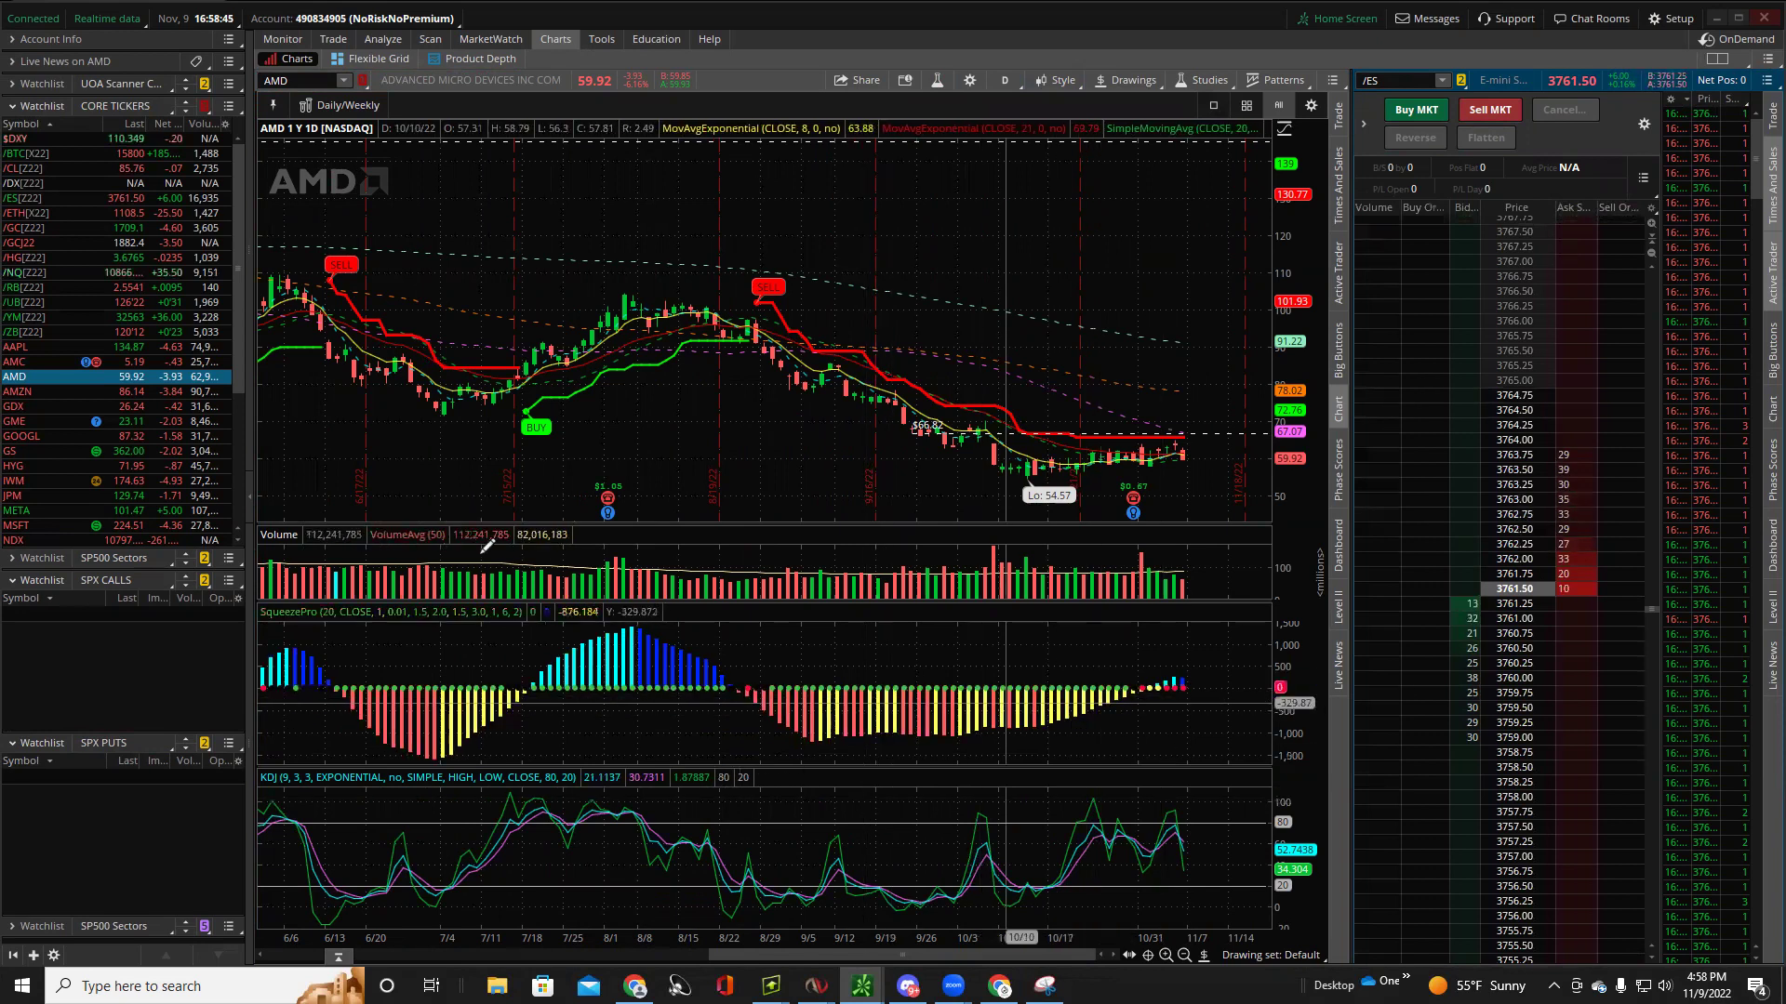
Enlarge the price area of the AMD chart by shrinking the volume, SqueezePro and KDJ studies beneath it.
drag(778, 525, 779, 698)
drag(1116, 642, 1101, 434)
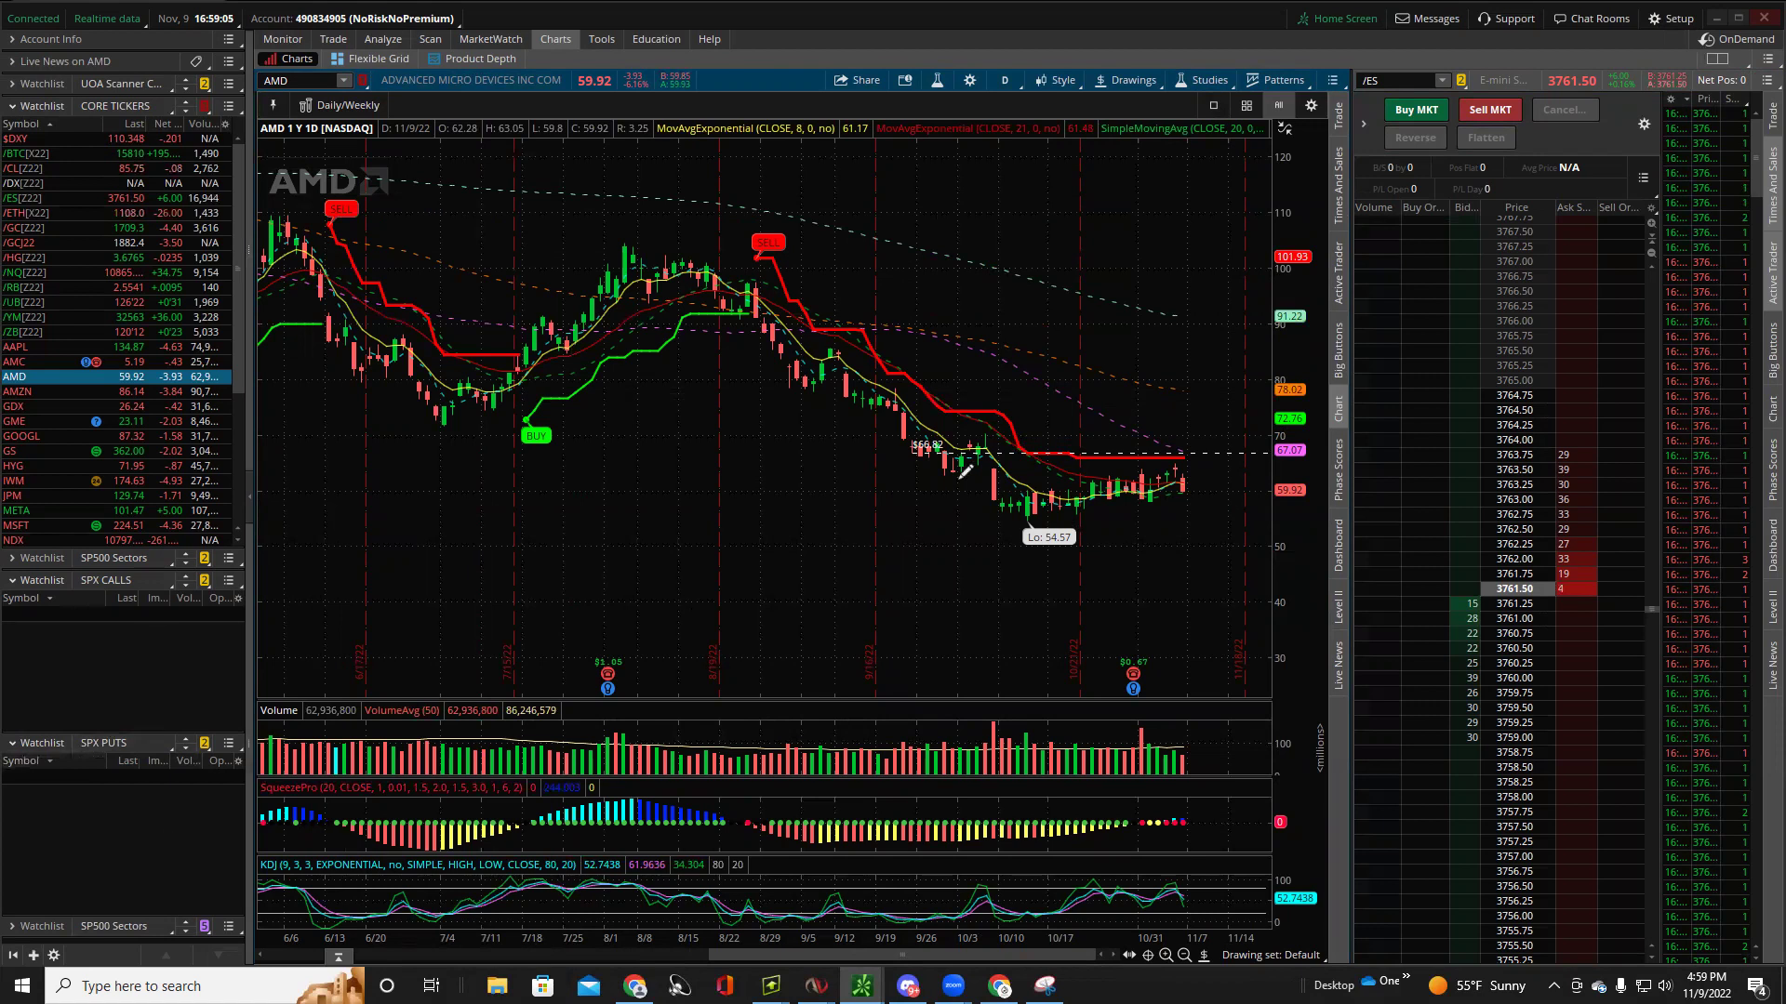
click(1573, 306)
drag(1623, 306, 1623, 336)
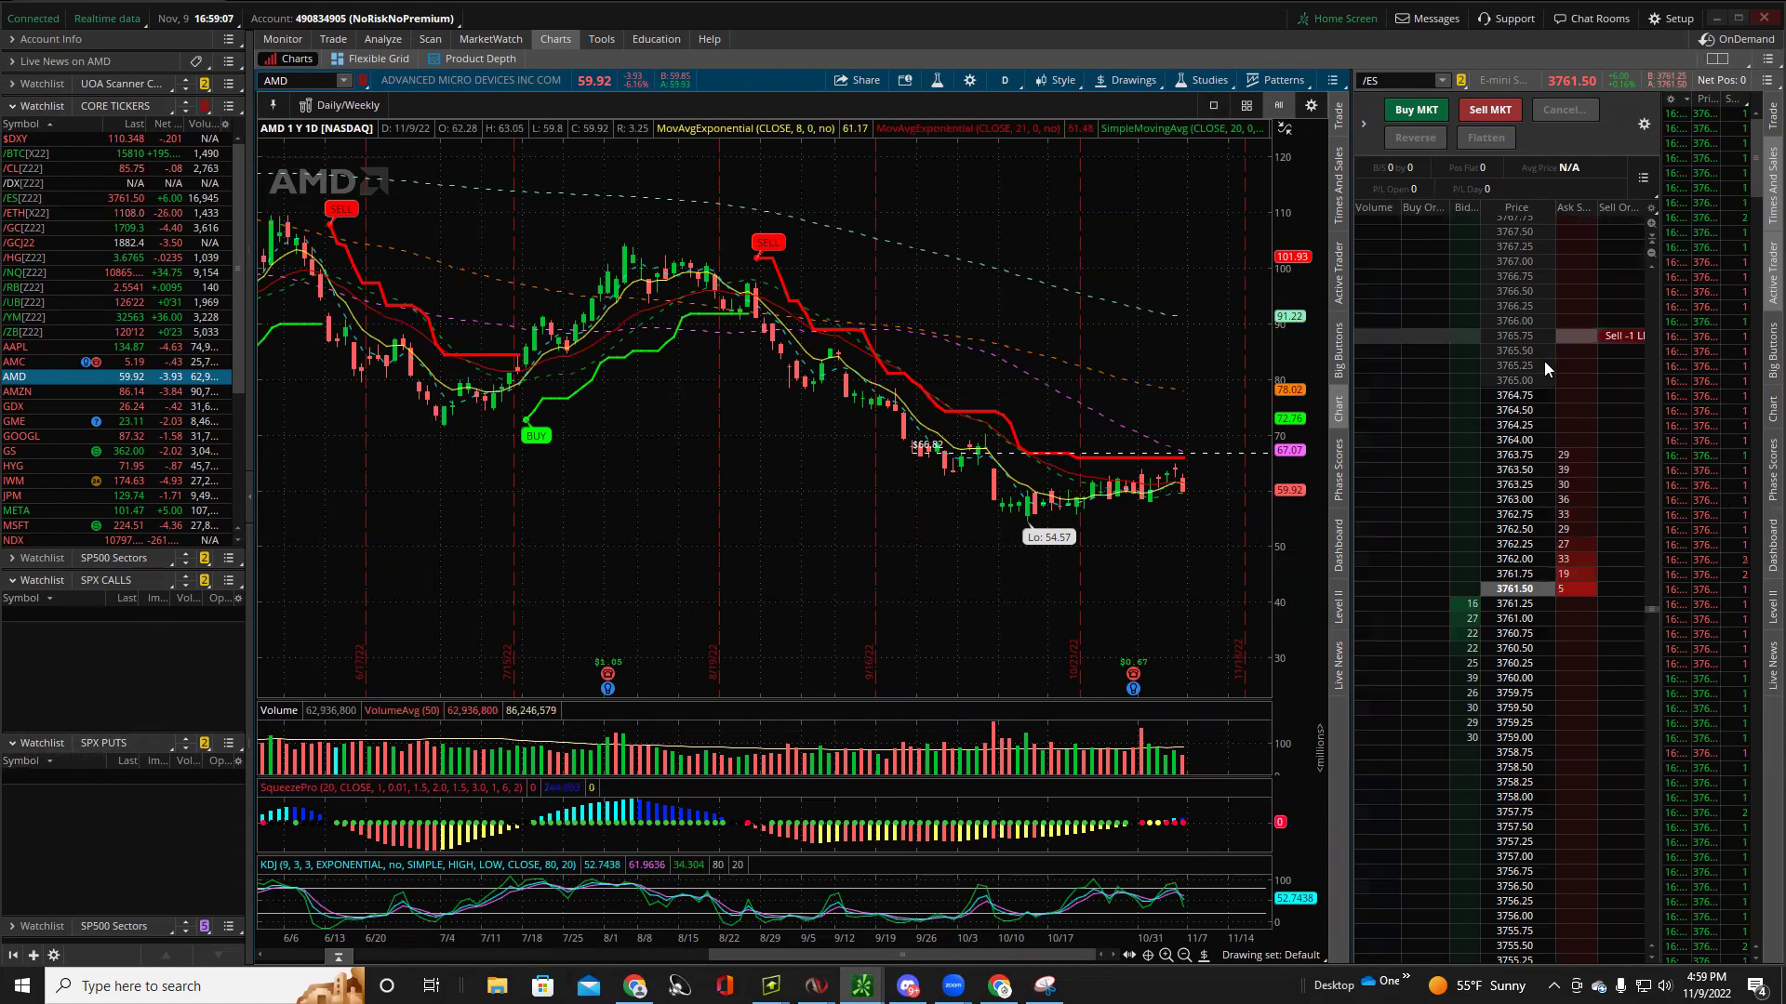
click(1575, 426)
drag(1576, 437, 1547, 391)
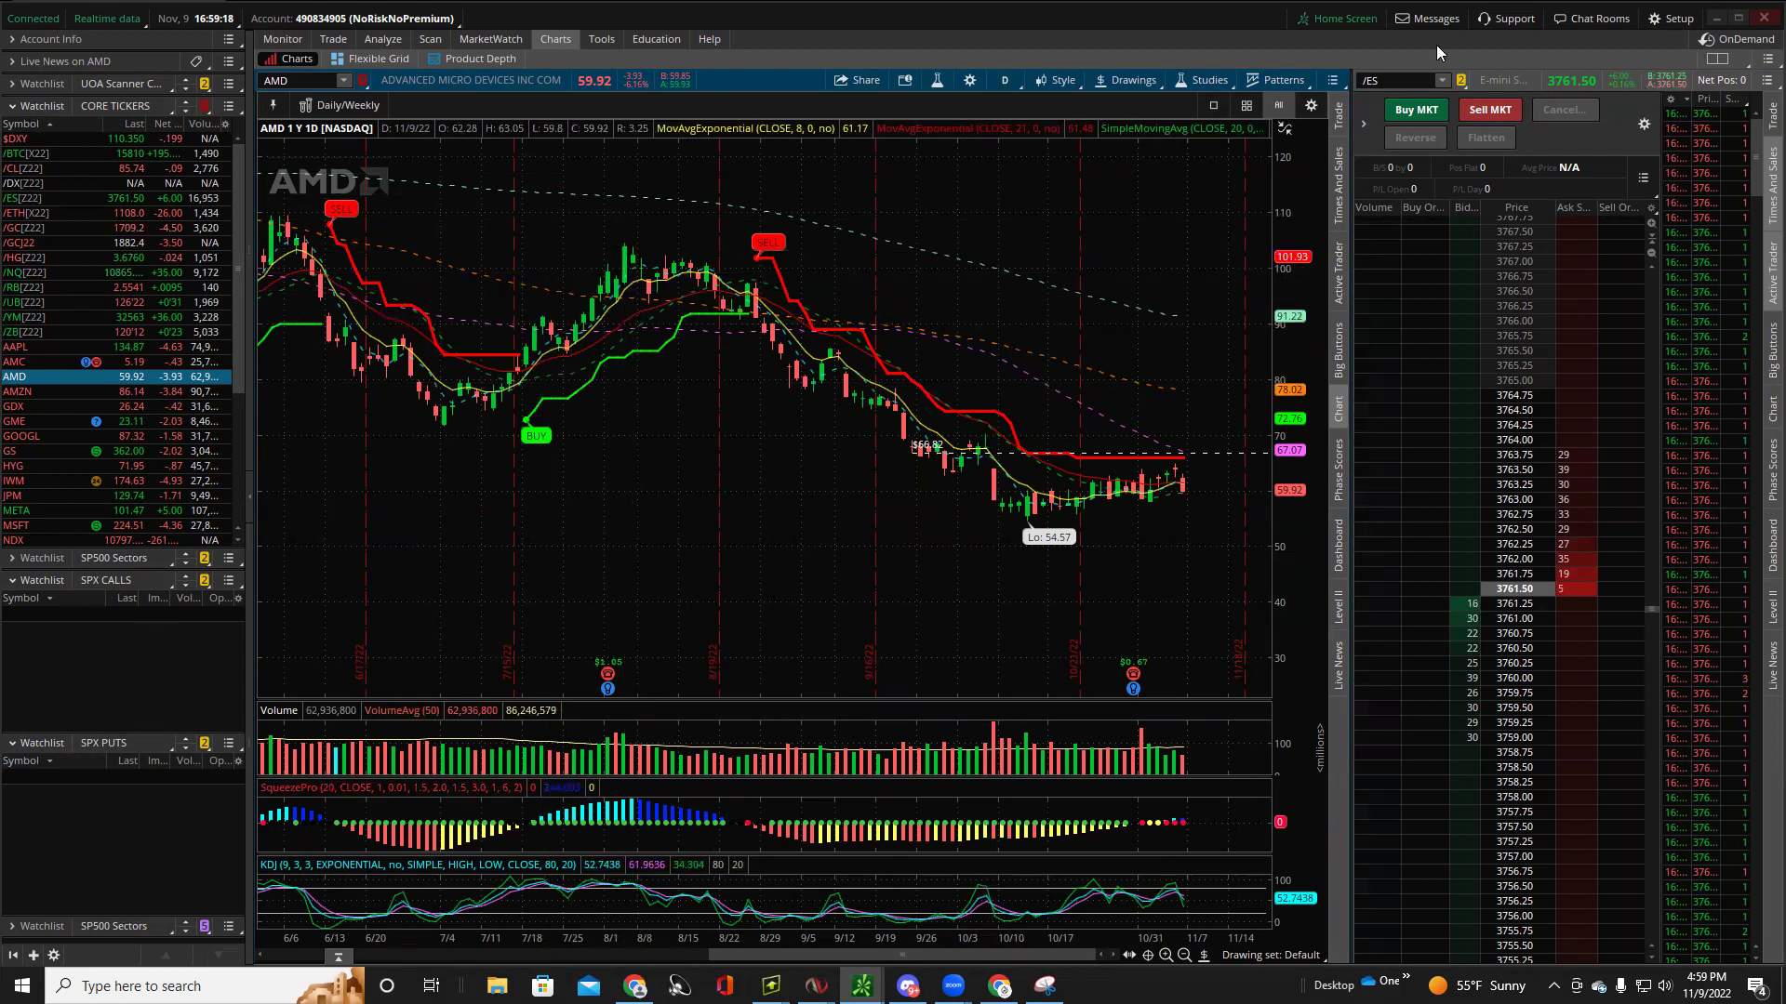
Review the workspace saving options, and read through the symbols in the CORE TICKERS watchlist.
click(1662, 25)
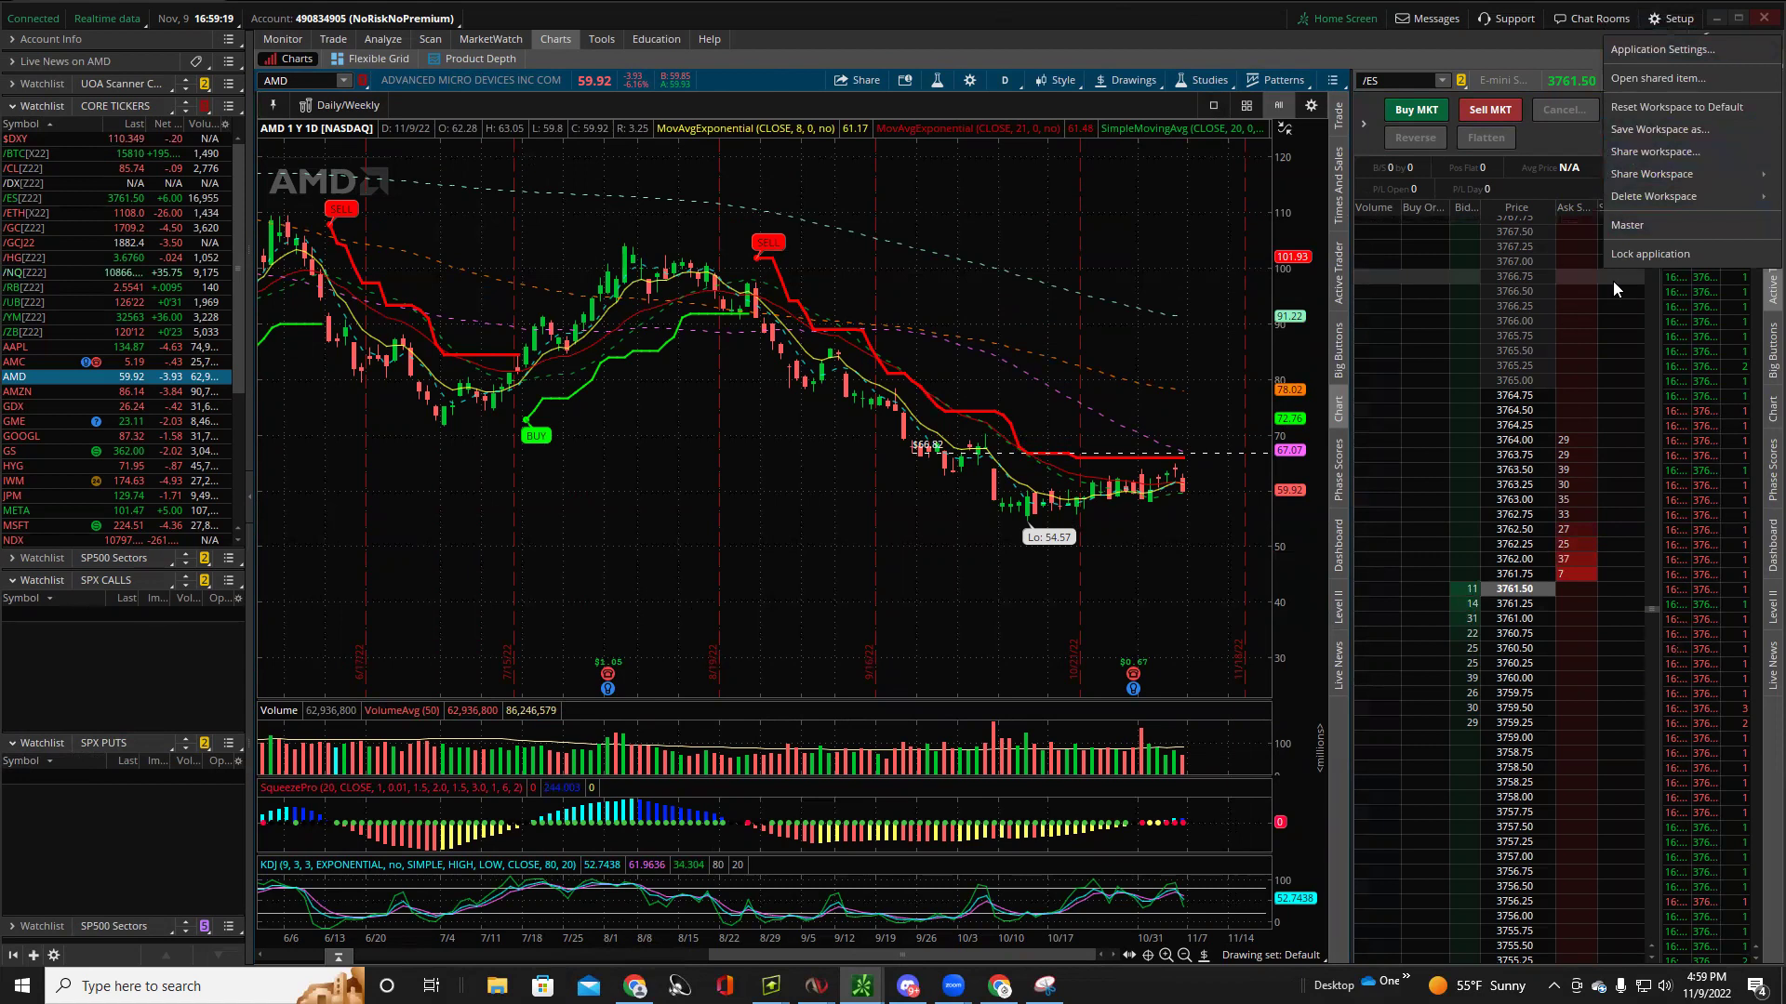
click(1060, 41)
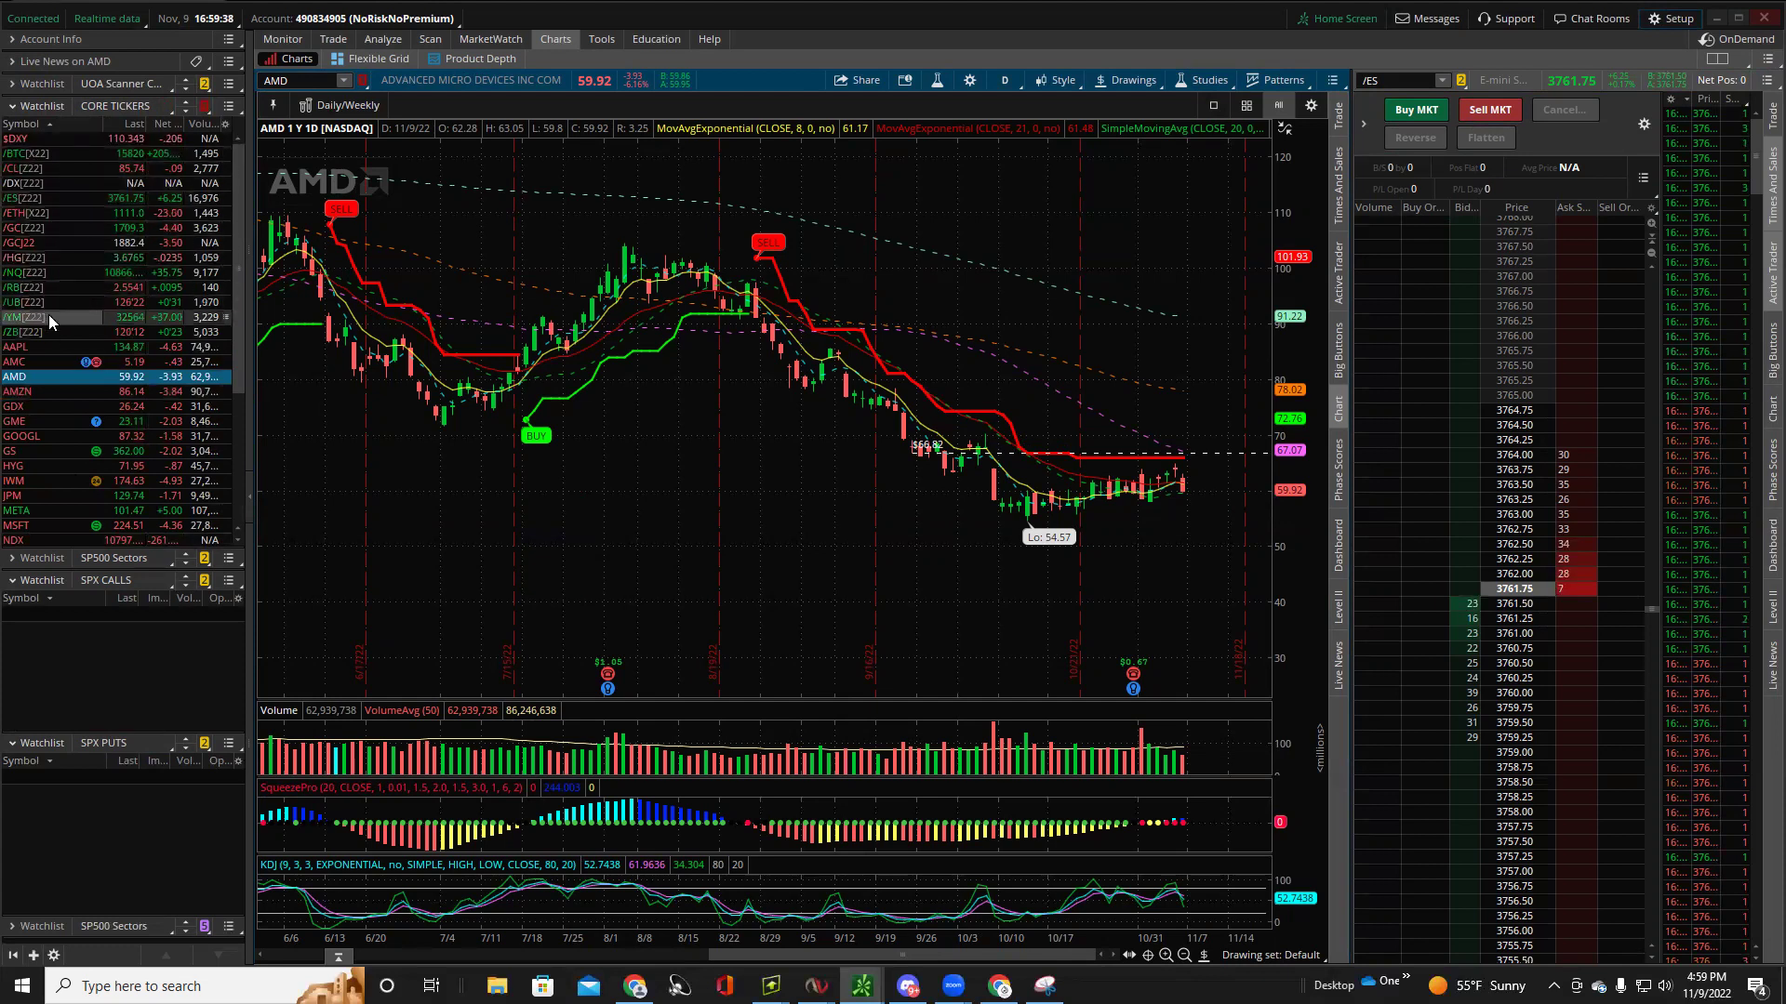
scroll(67, 356, down, 5)
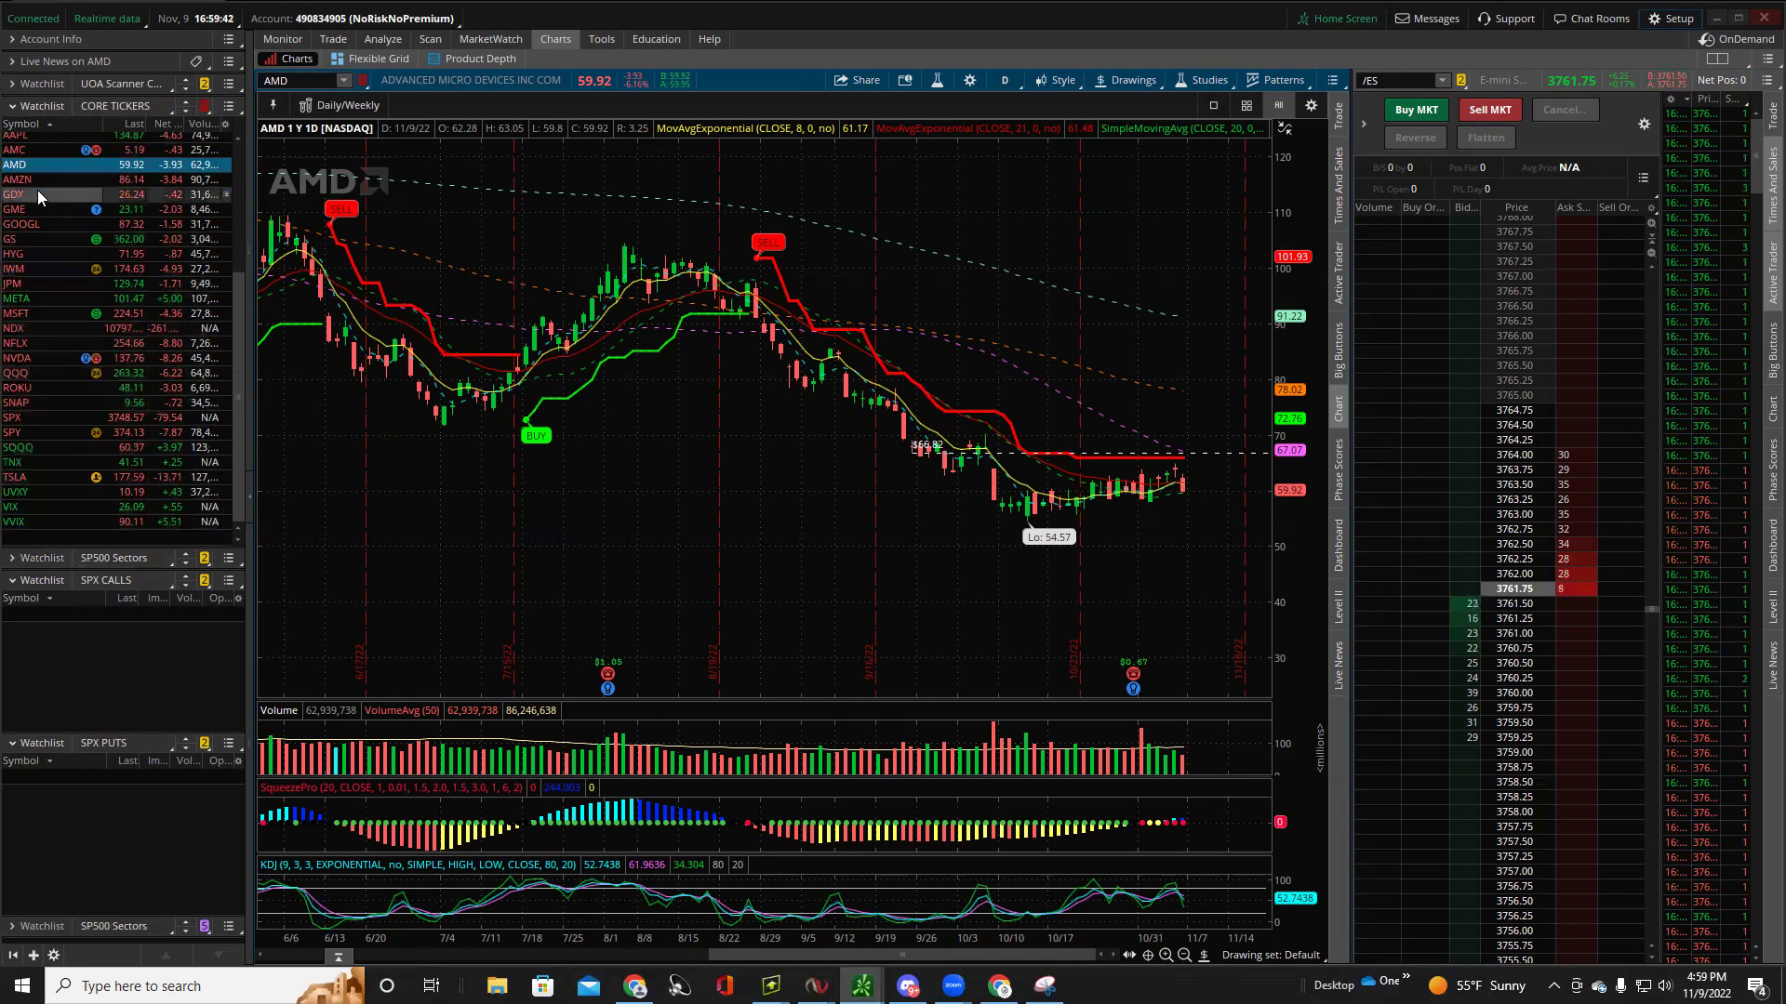
scroll(56, 224, up, 5)
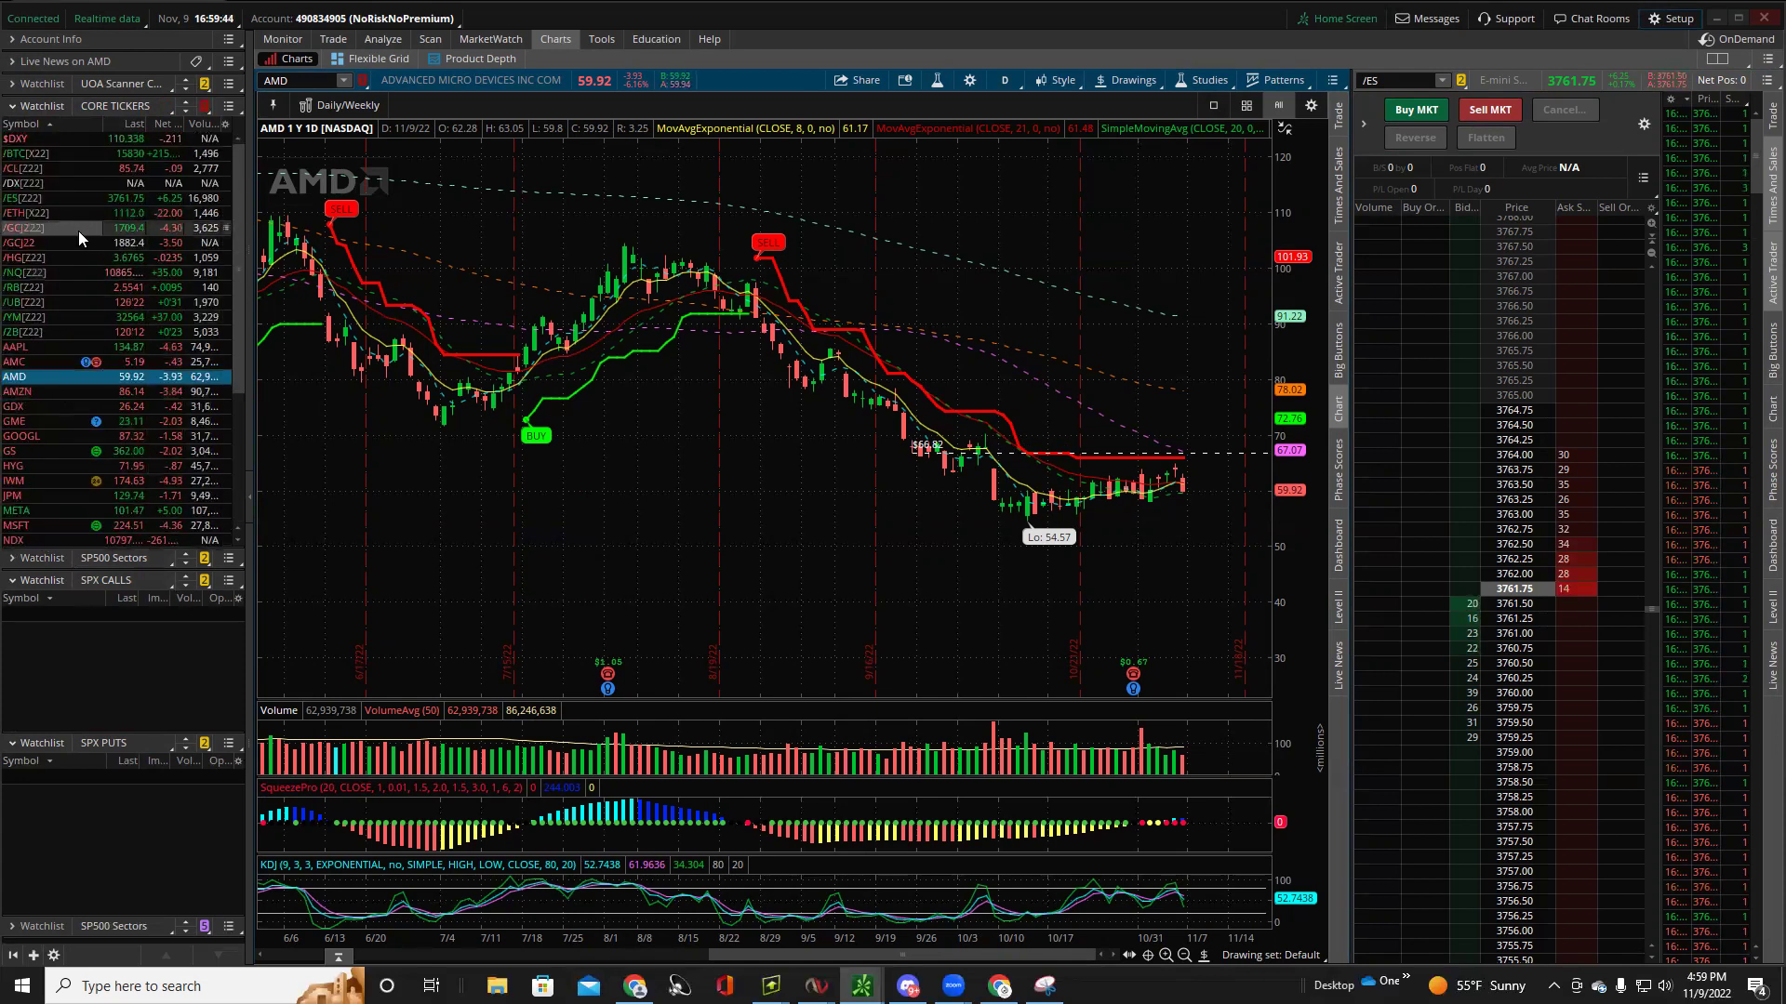
scroll(58, 350, down, 3)
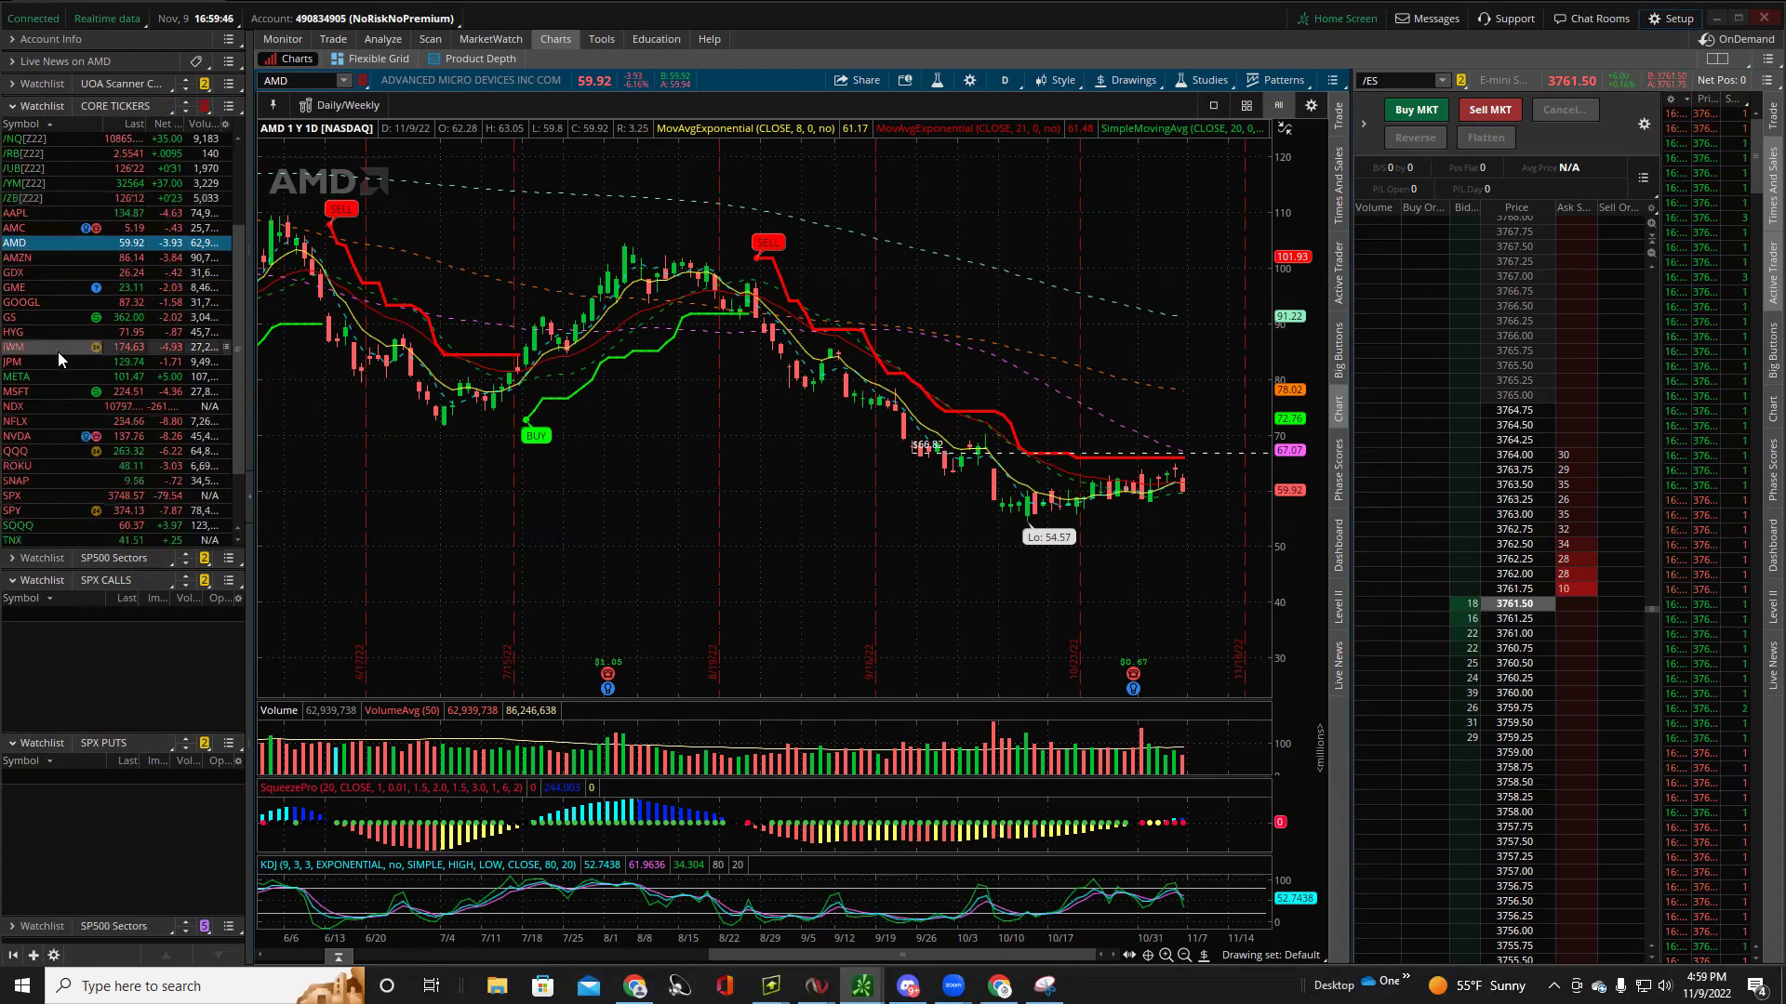
scroll(97, 330, down, 2)
scroll(102, 342, up, 5)
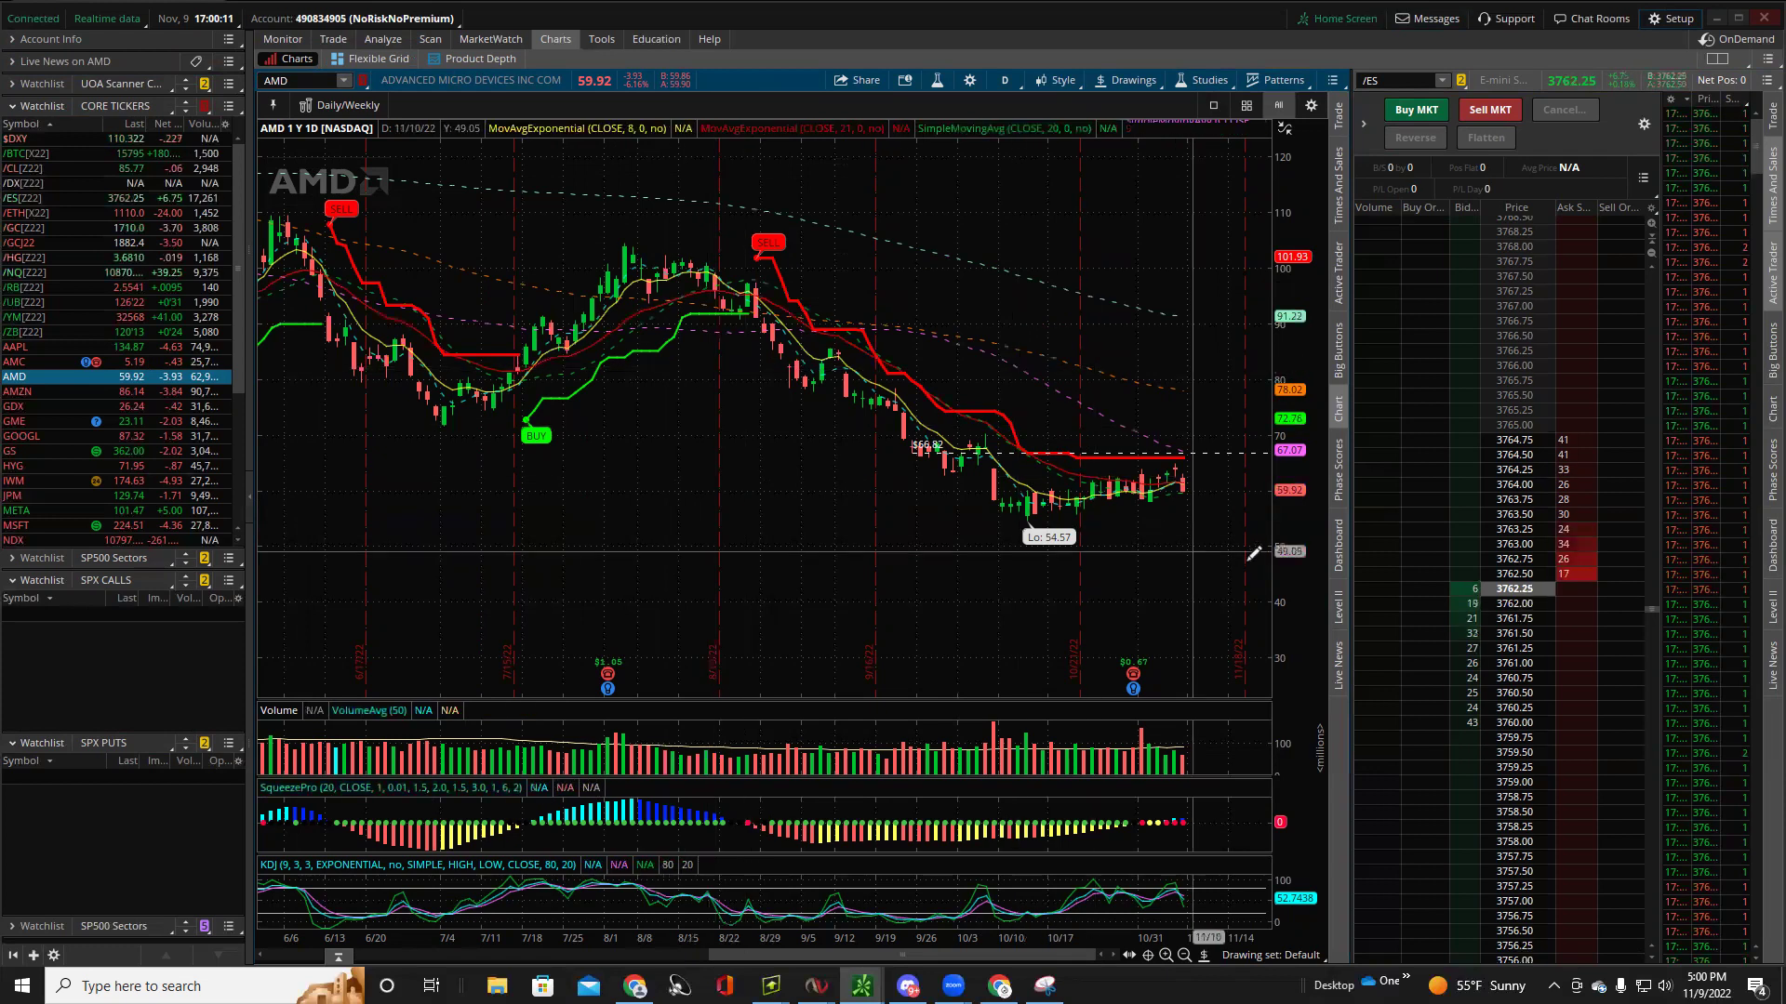
Switch the AMD chart to the 180-day 4-hour timeframe and zoom in on the most recent candles.
drag(1293, 569, 1272, 358)
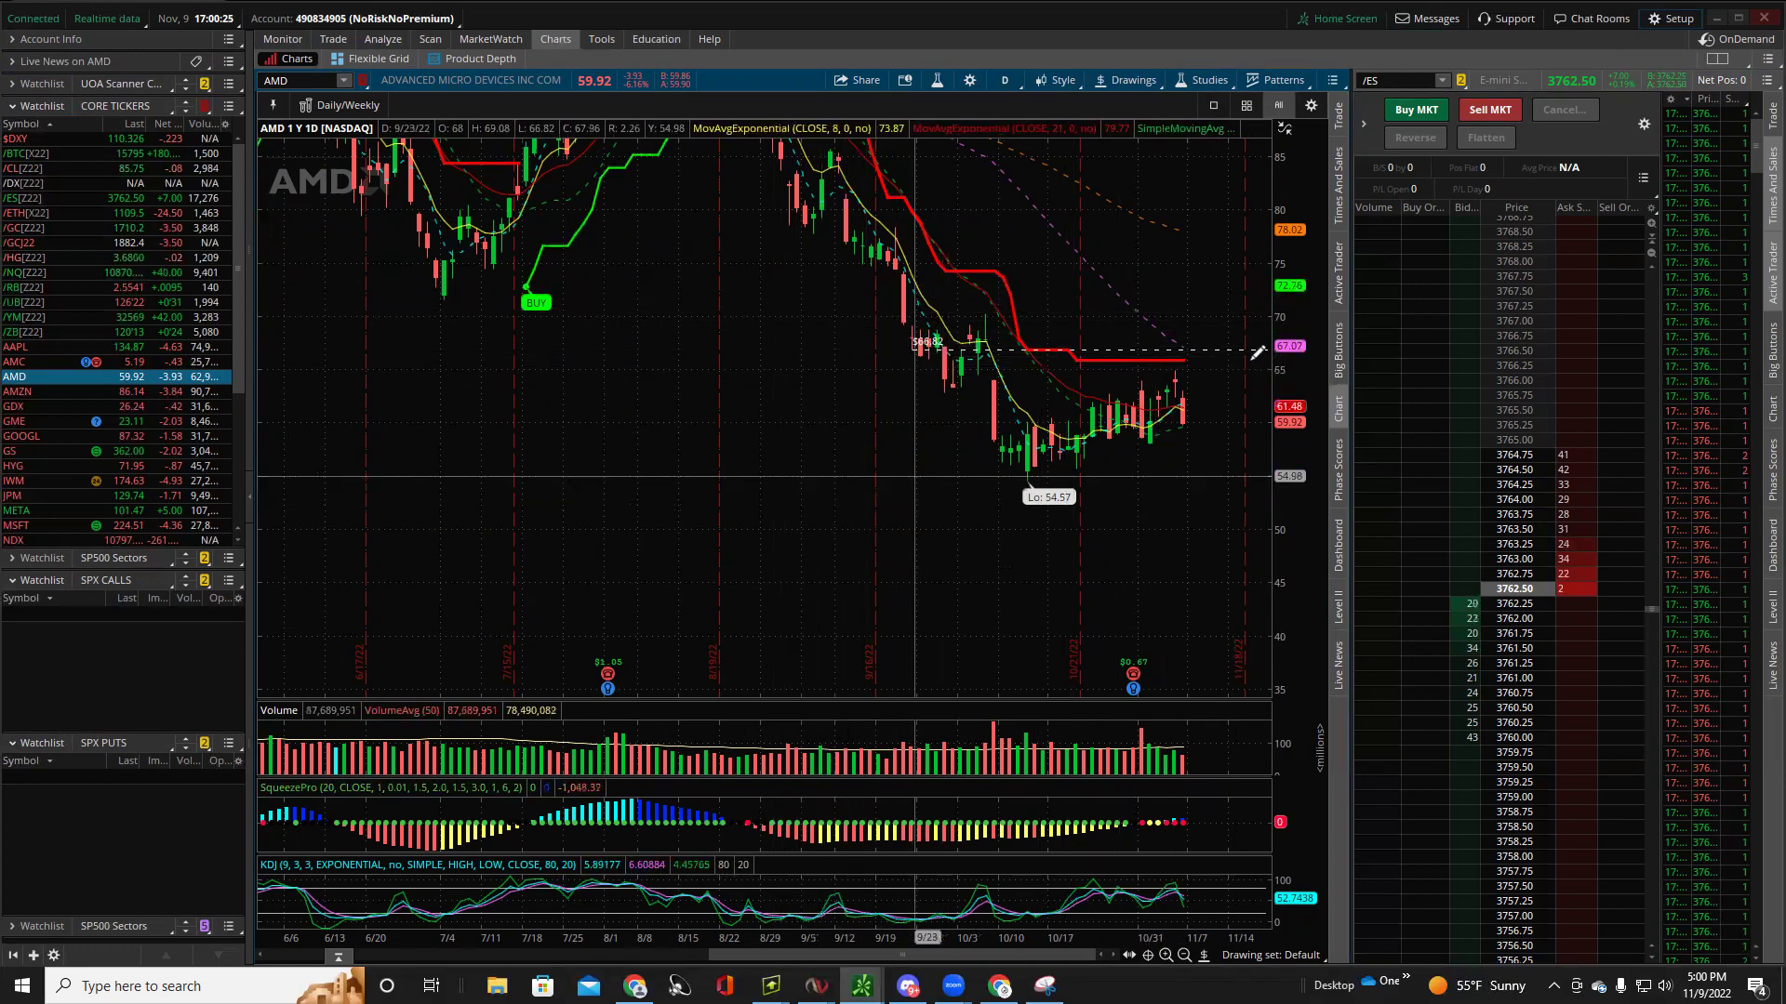
click(1006, 79)
click(974, 316)
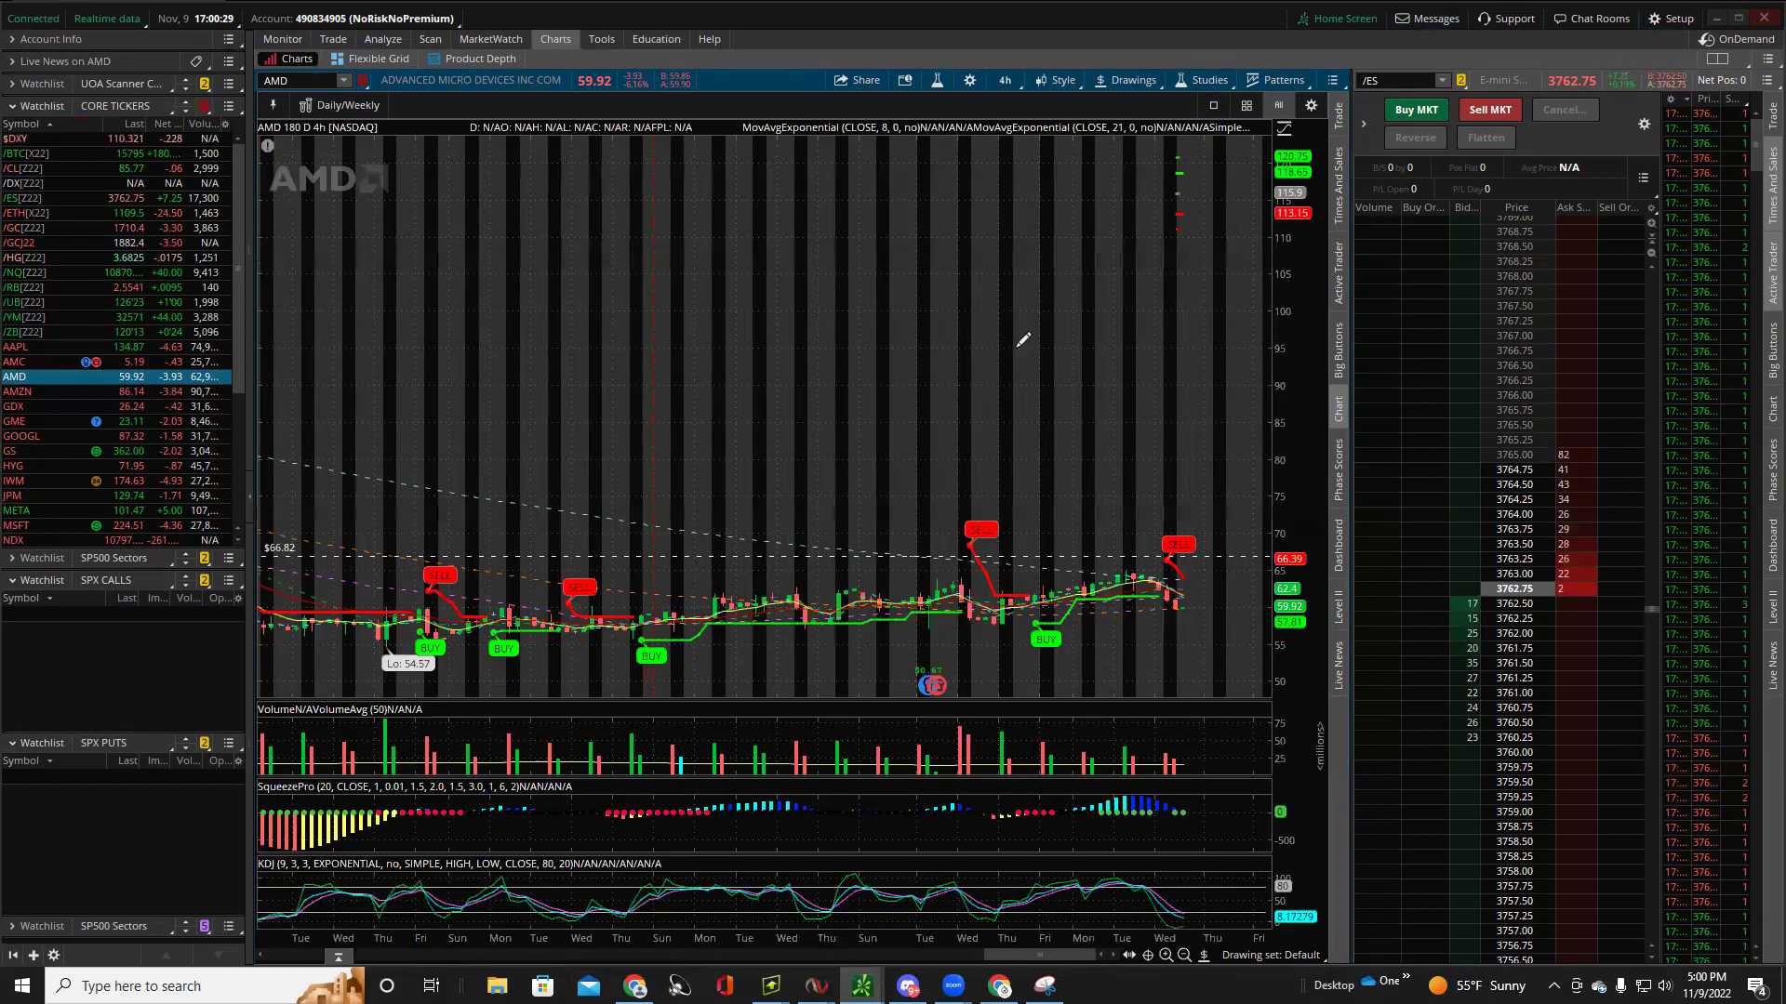
drag(1285, 642, 924, 325)
drag(1426, 595, 1443, 631)
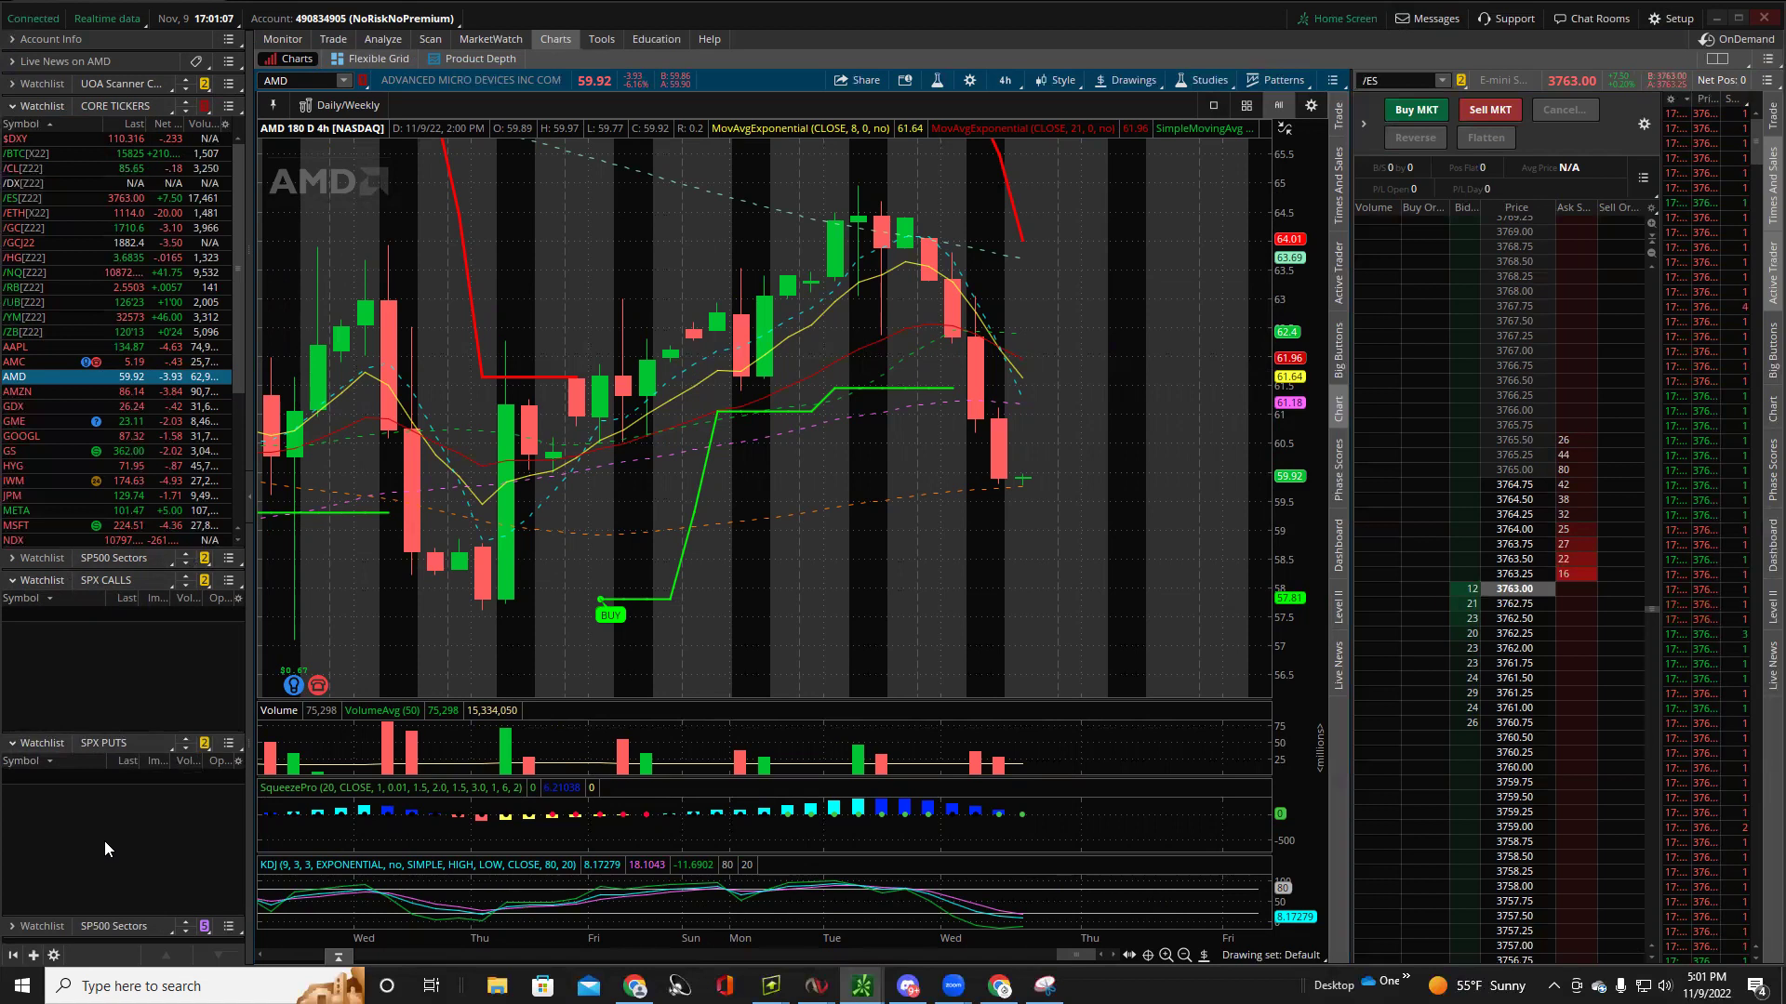
Open the AMD option chain for trading and expand only the 11 NOV 22 weekly expiration.
click(319, 40)
click(318, 37)
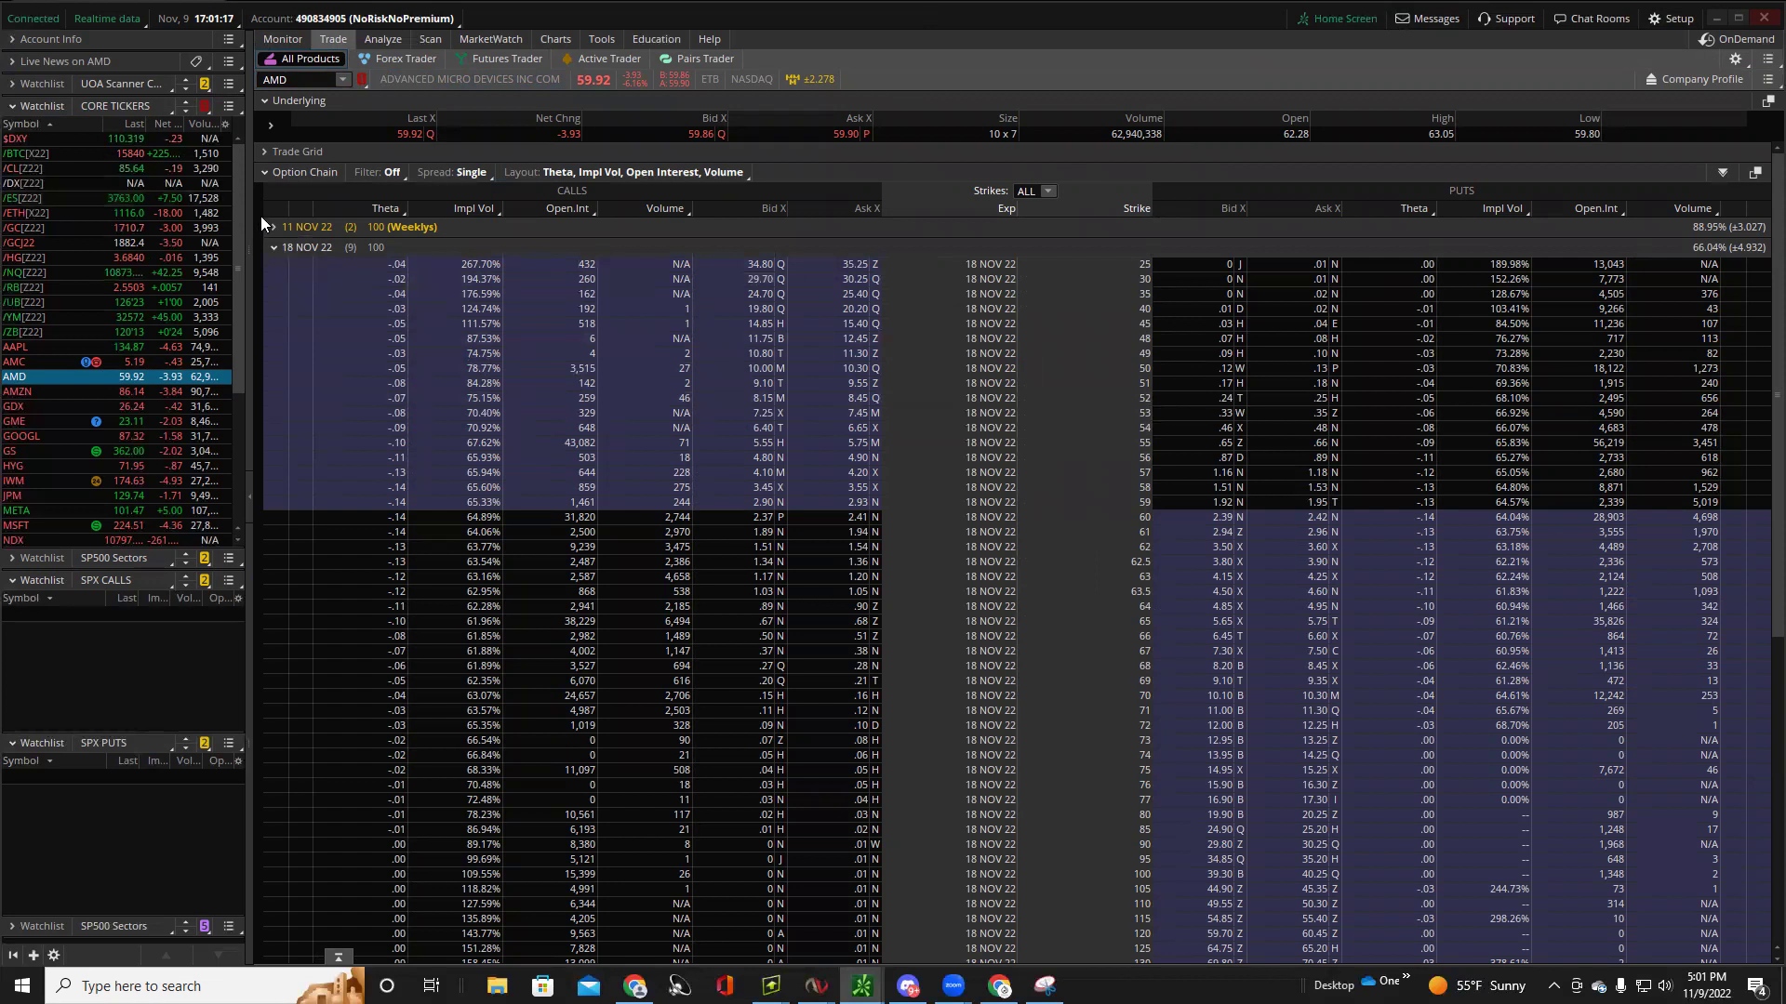
click(311, 244)
click(305, 193)
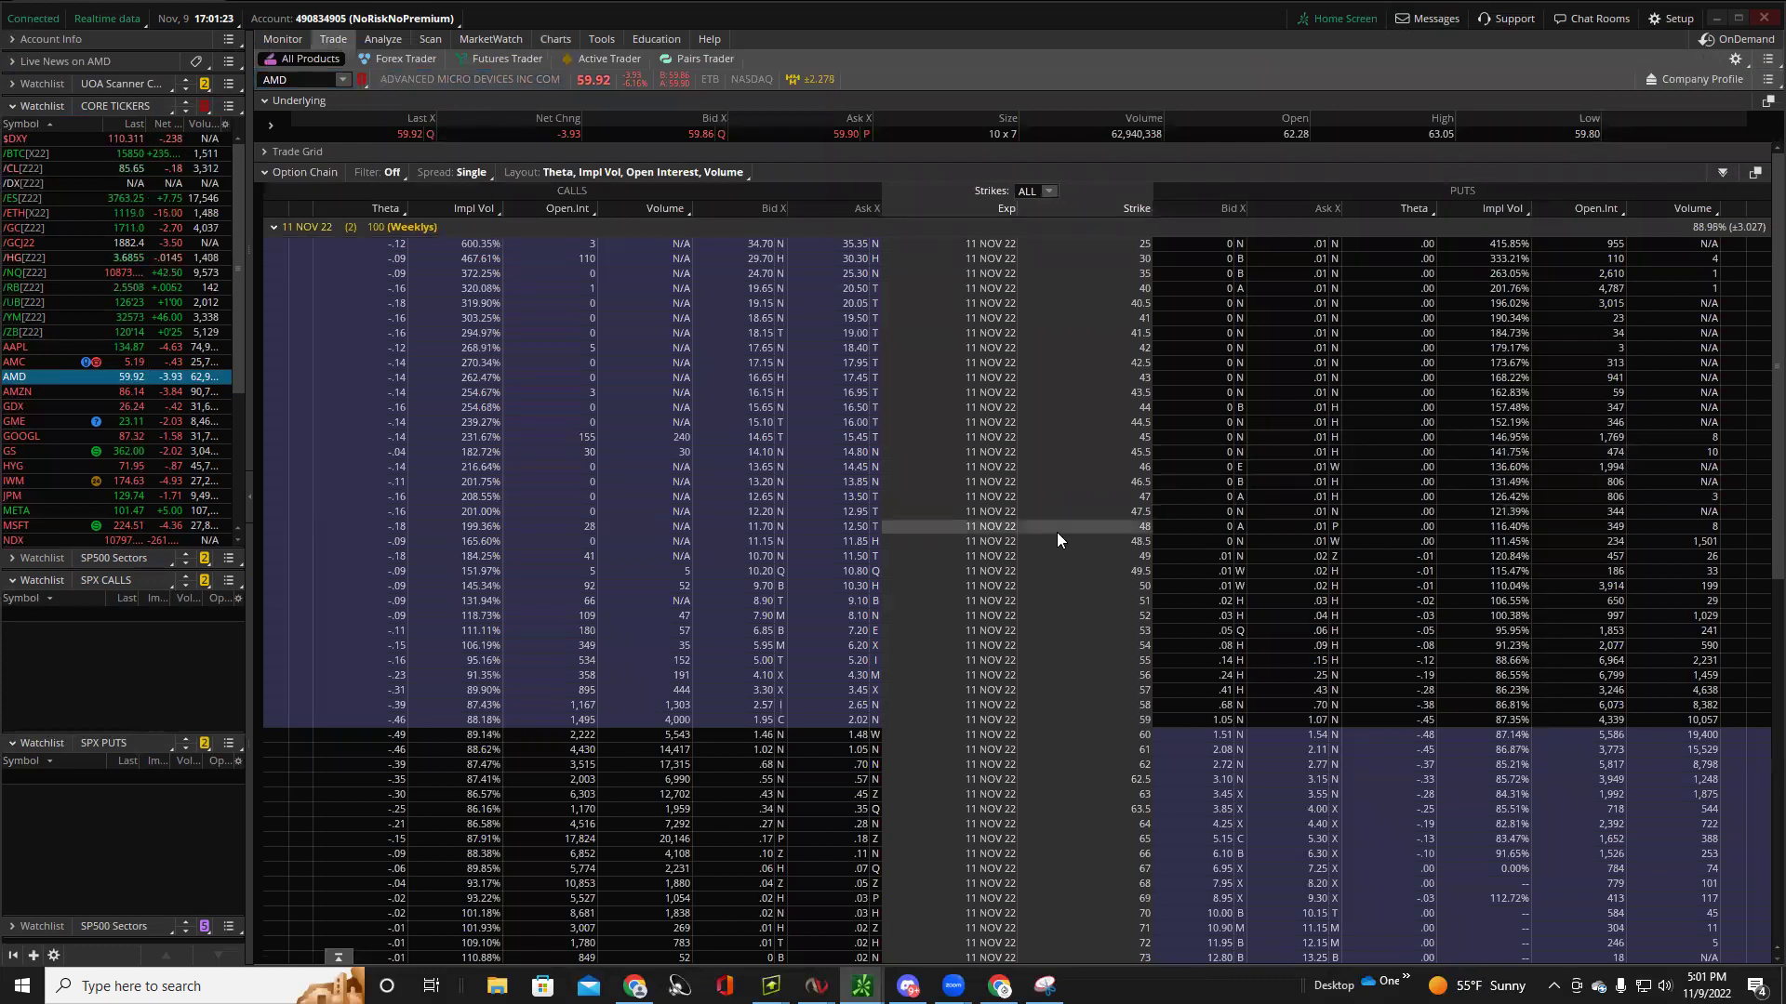
Add the AMD 11 NOV 22 put with strike 60 to the SPX PUTS watchlist.
scroll(1099, 536, down, 3)
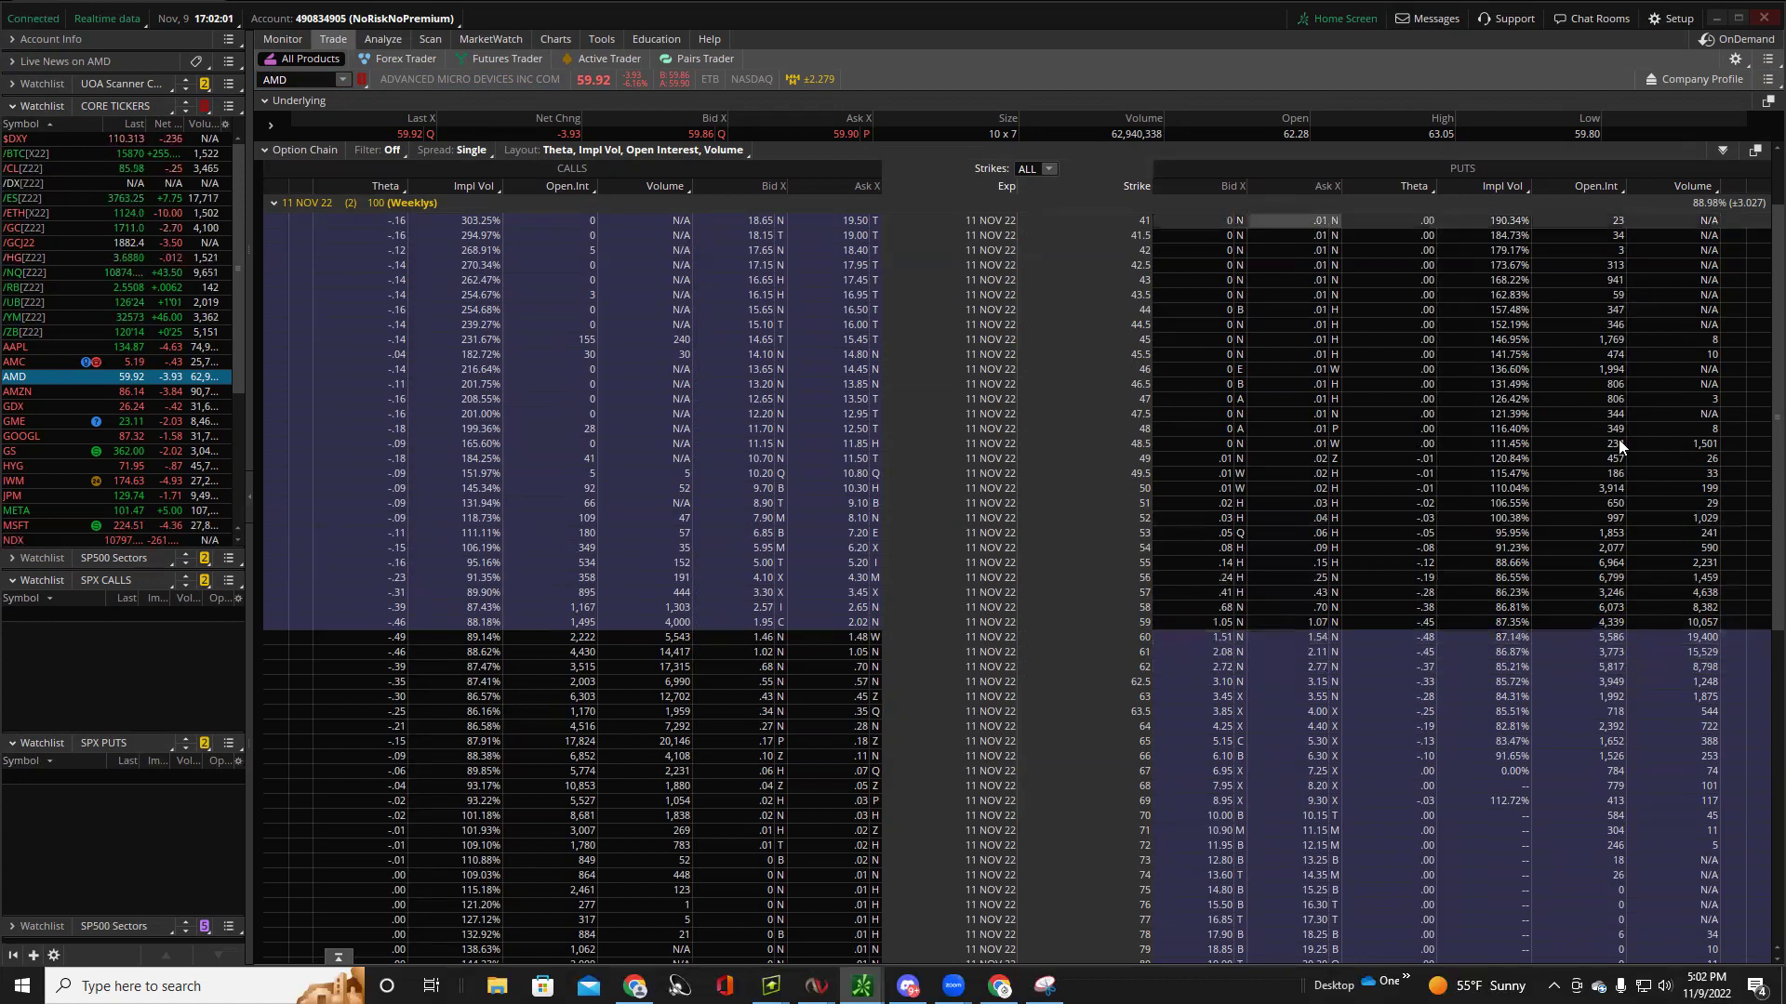
right_click(1178, 636)
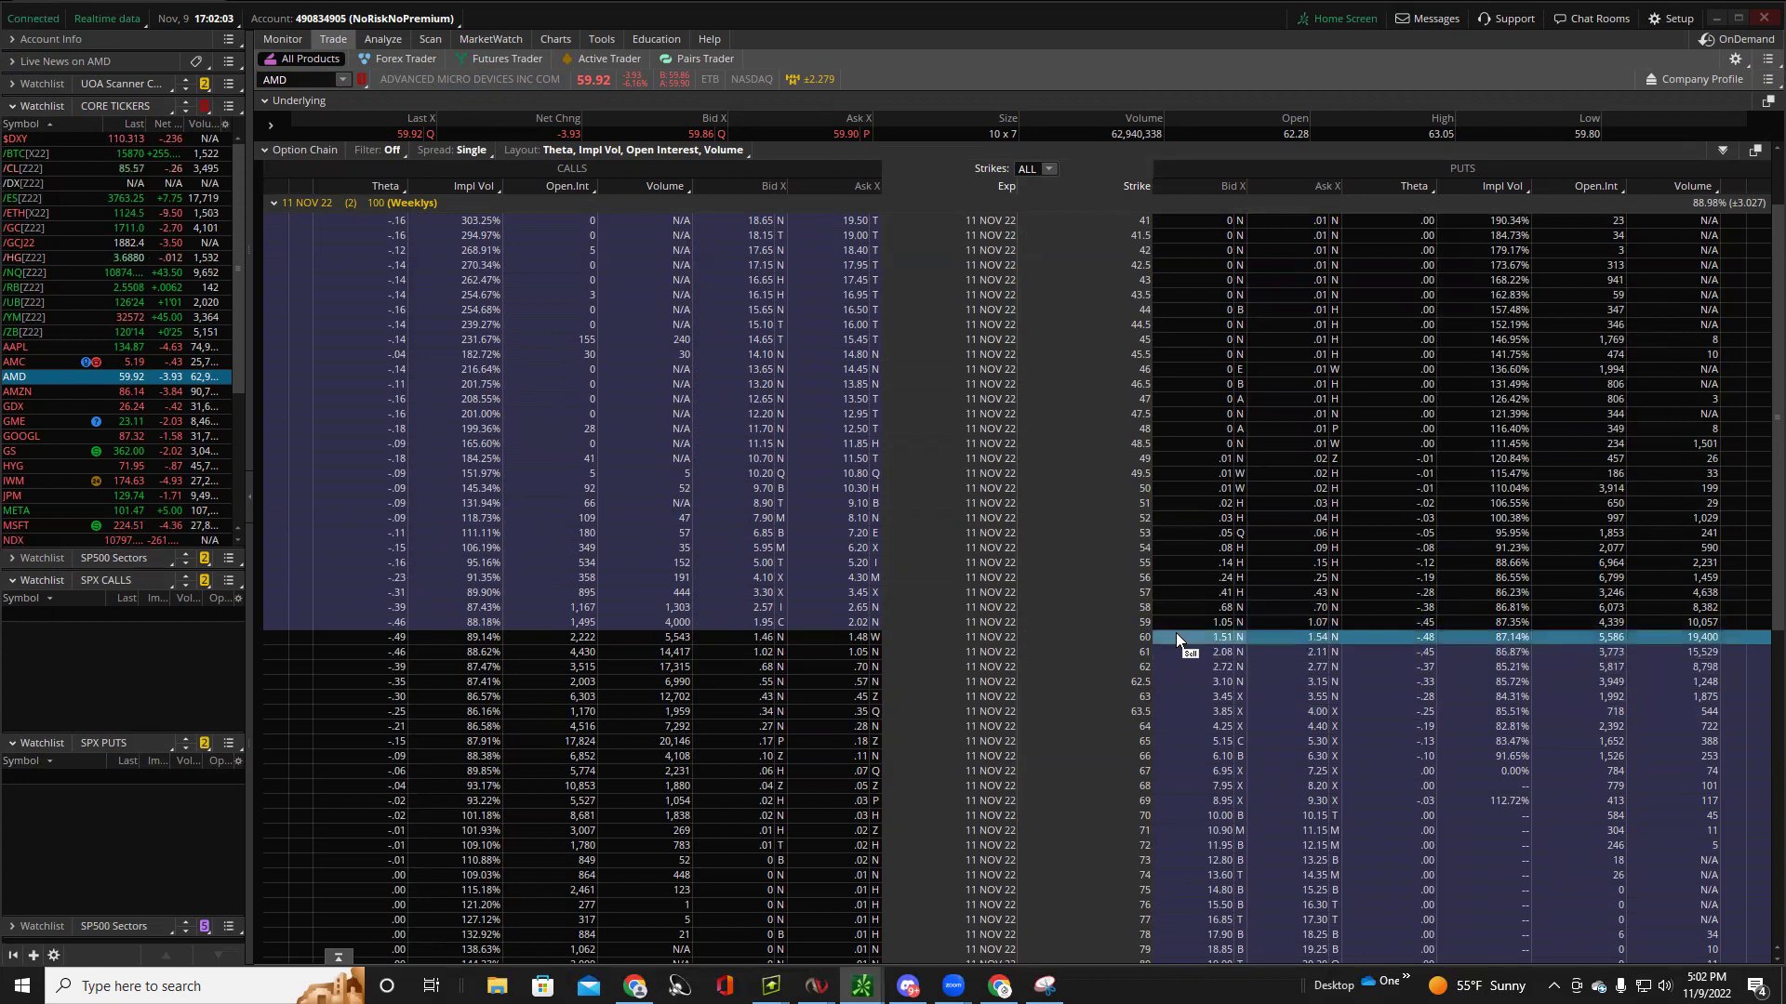
mouse_move(1294, 807)
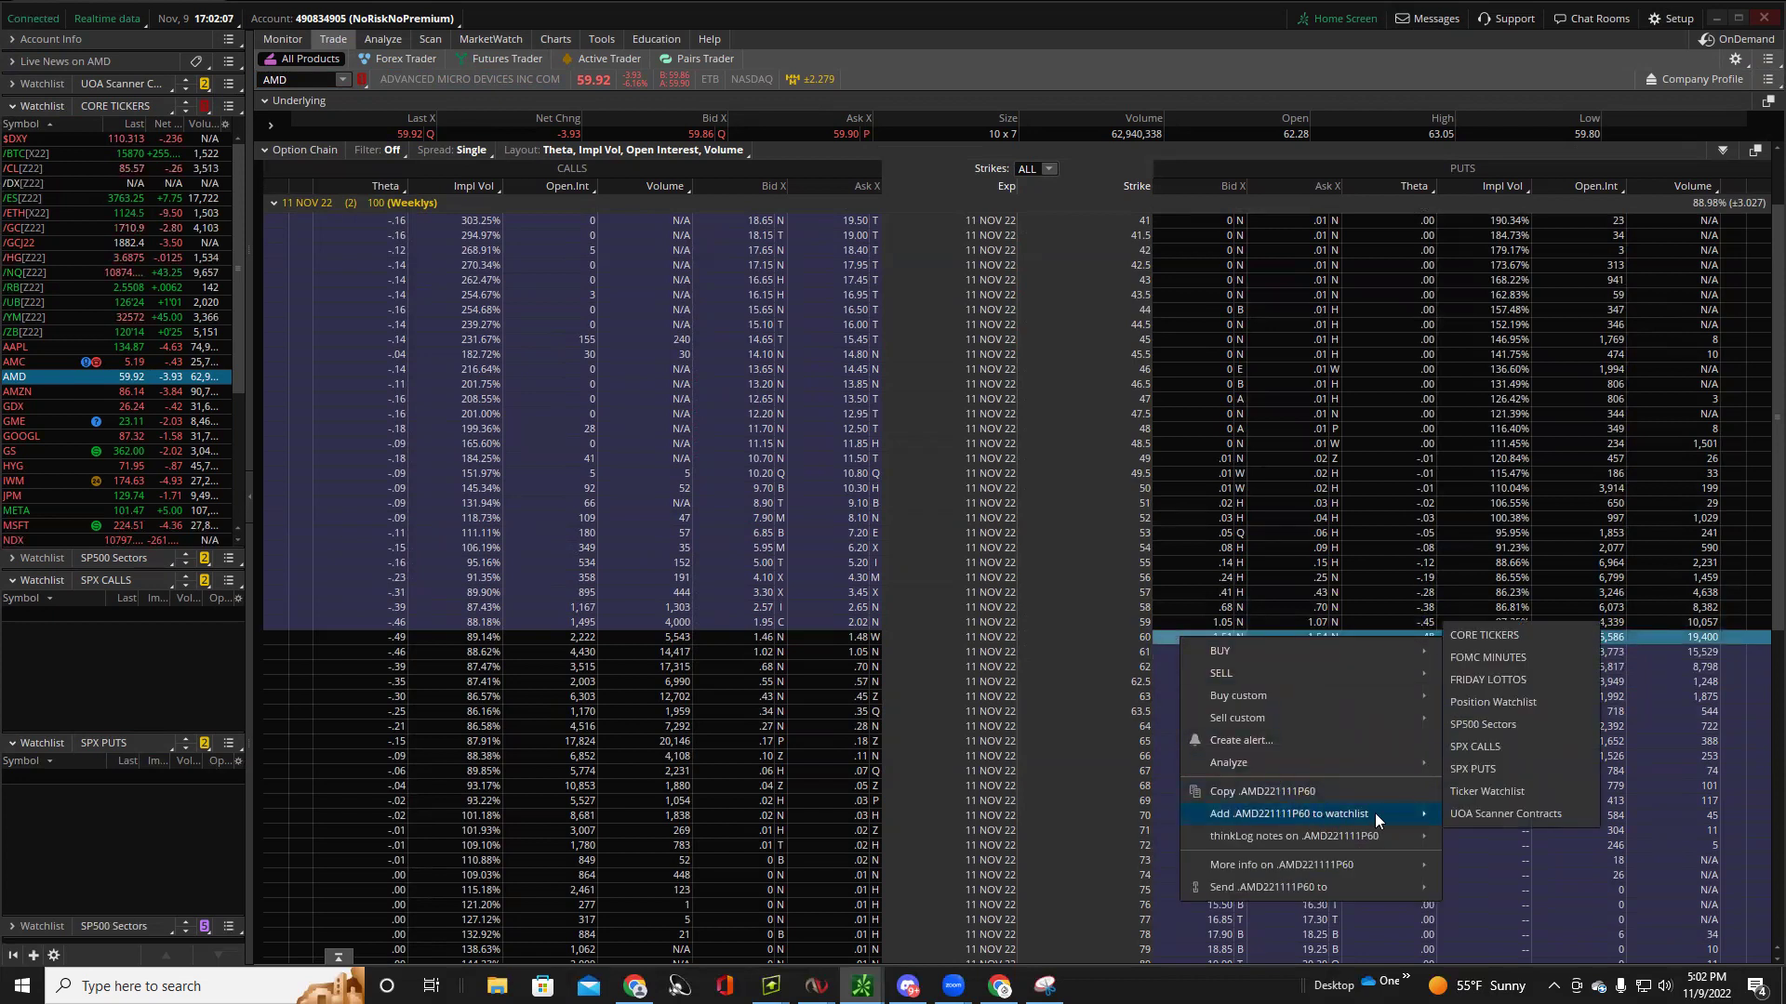
click(1509, 769)
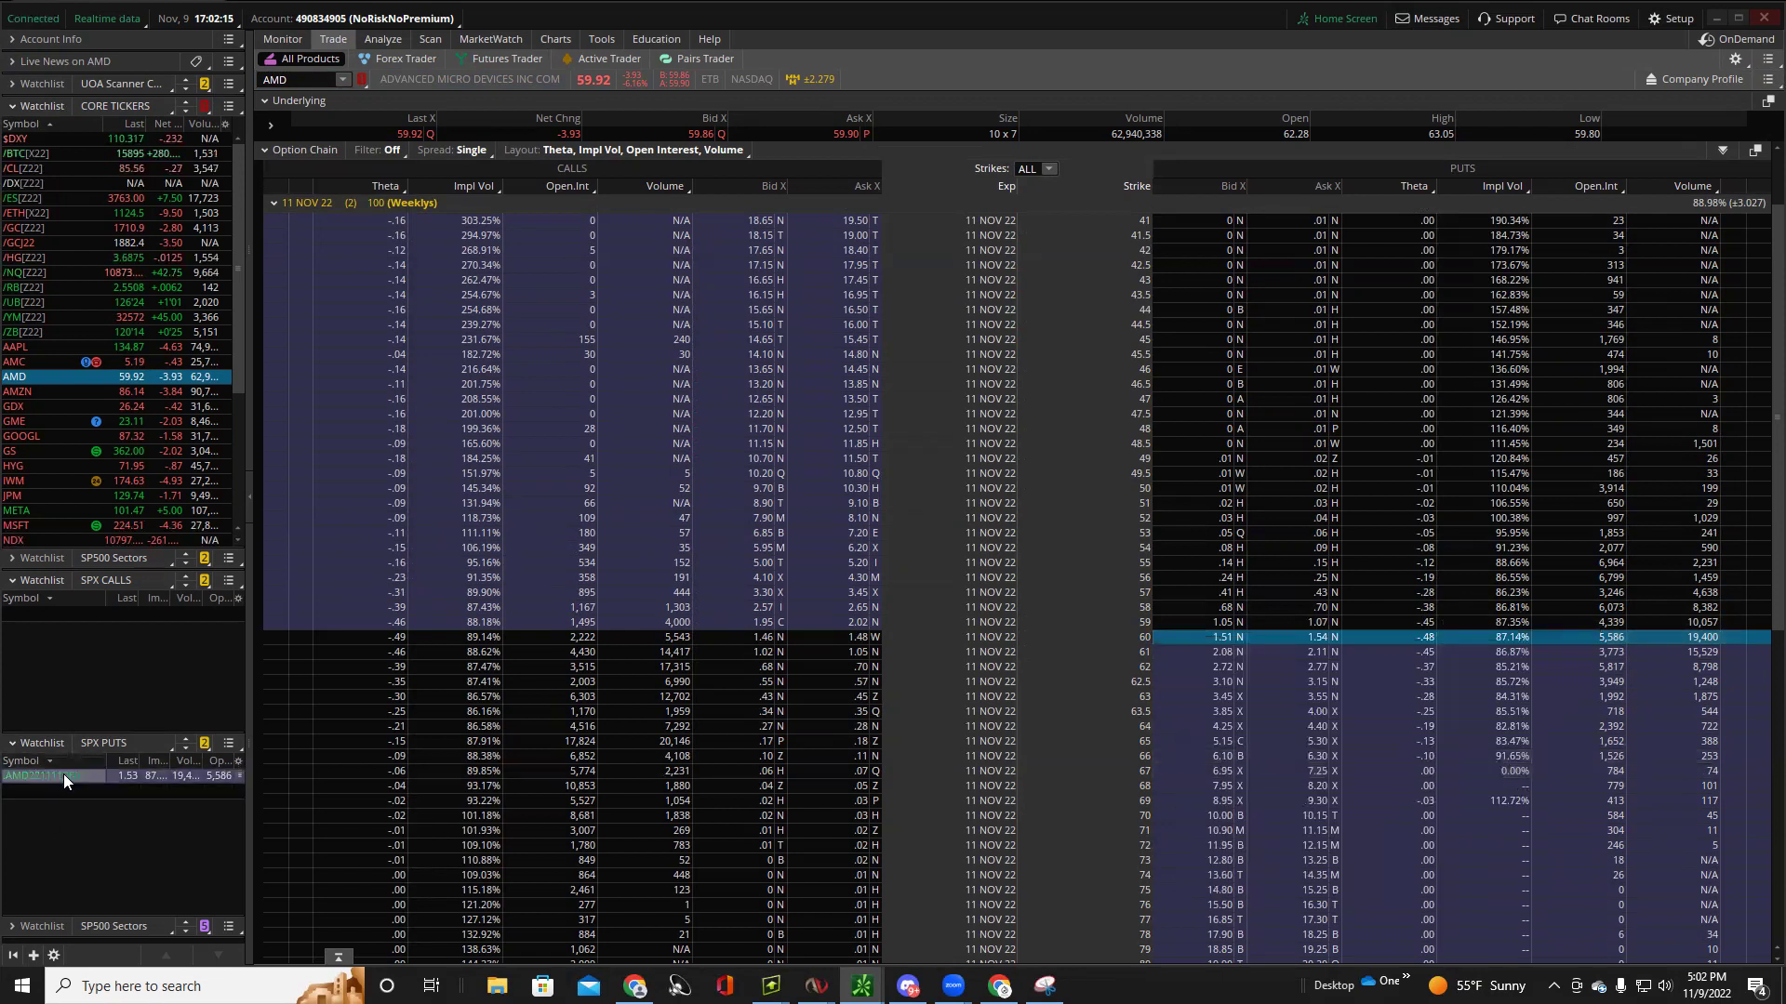
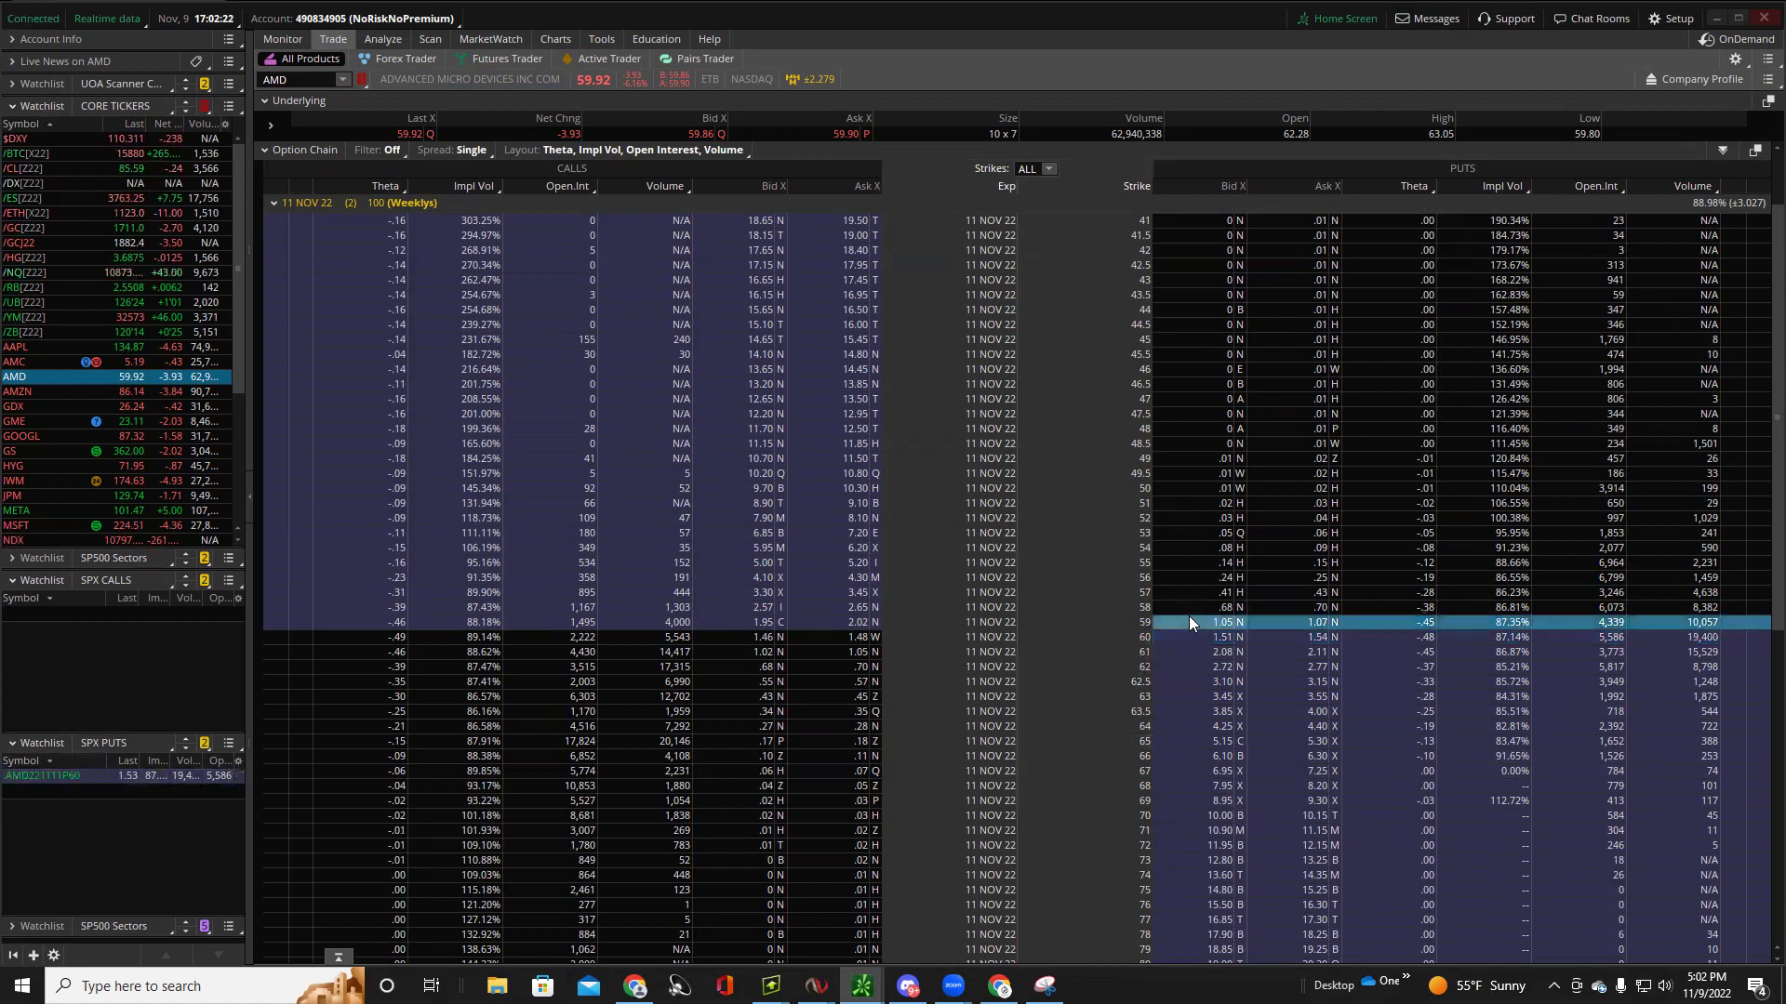
Add the AMD 11 NOV 22 puts with strikes 59 and 58 to the SPX PUTS watchlist.
mouse_move(1393, 796)
click(1532, 747)
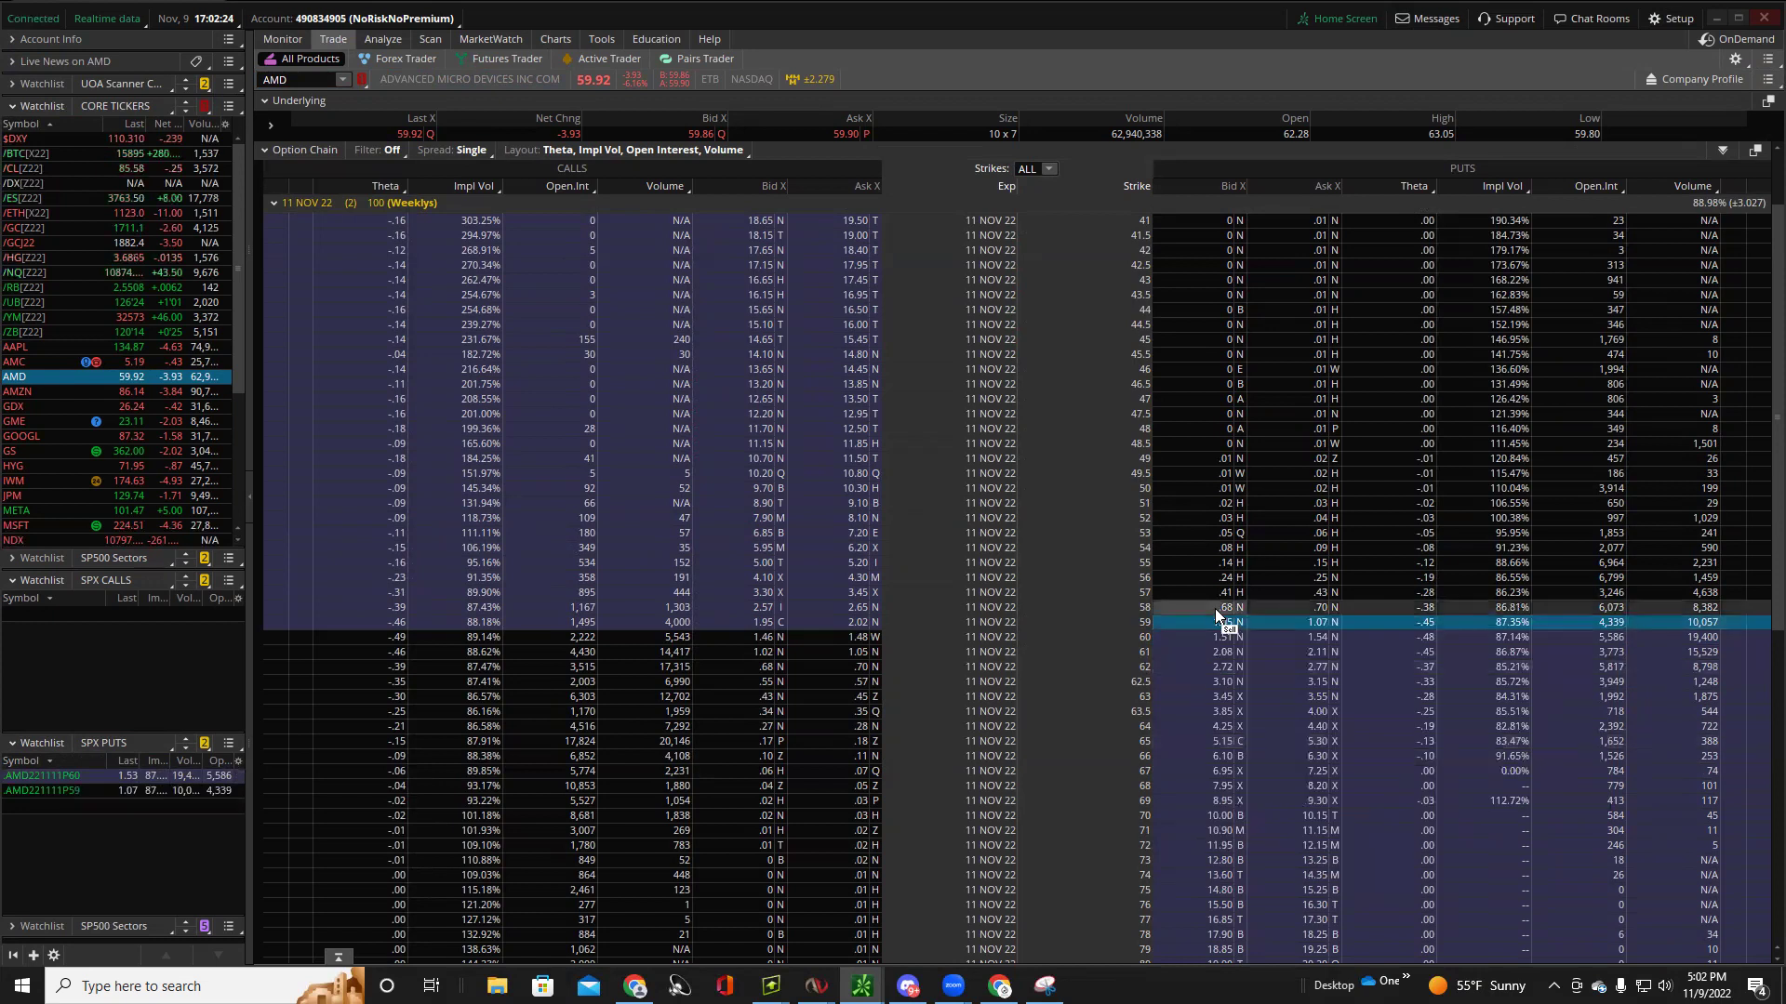
right_click(1214, 608)
click(1546, 744)
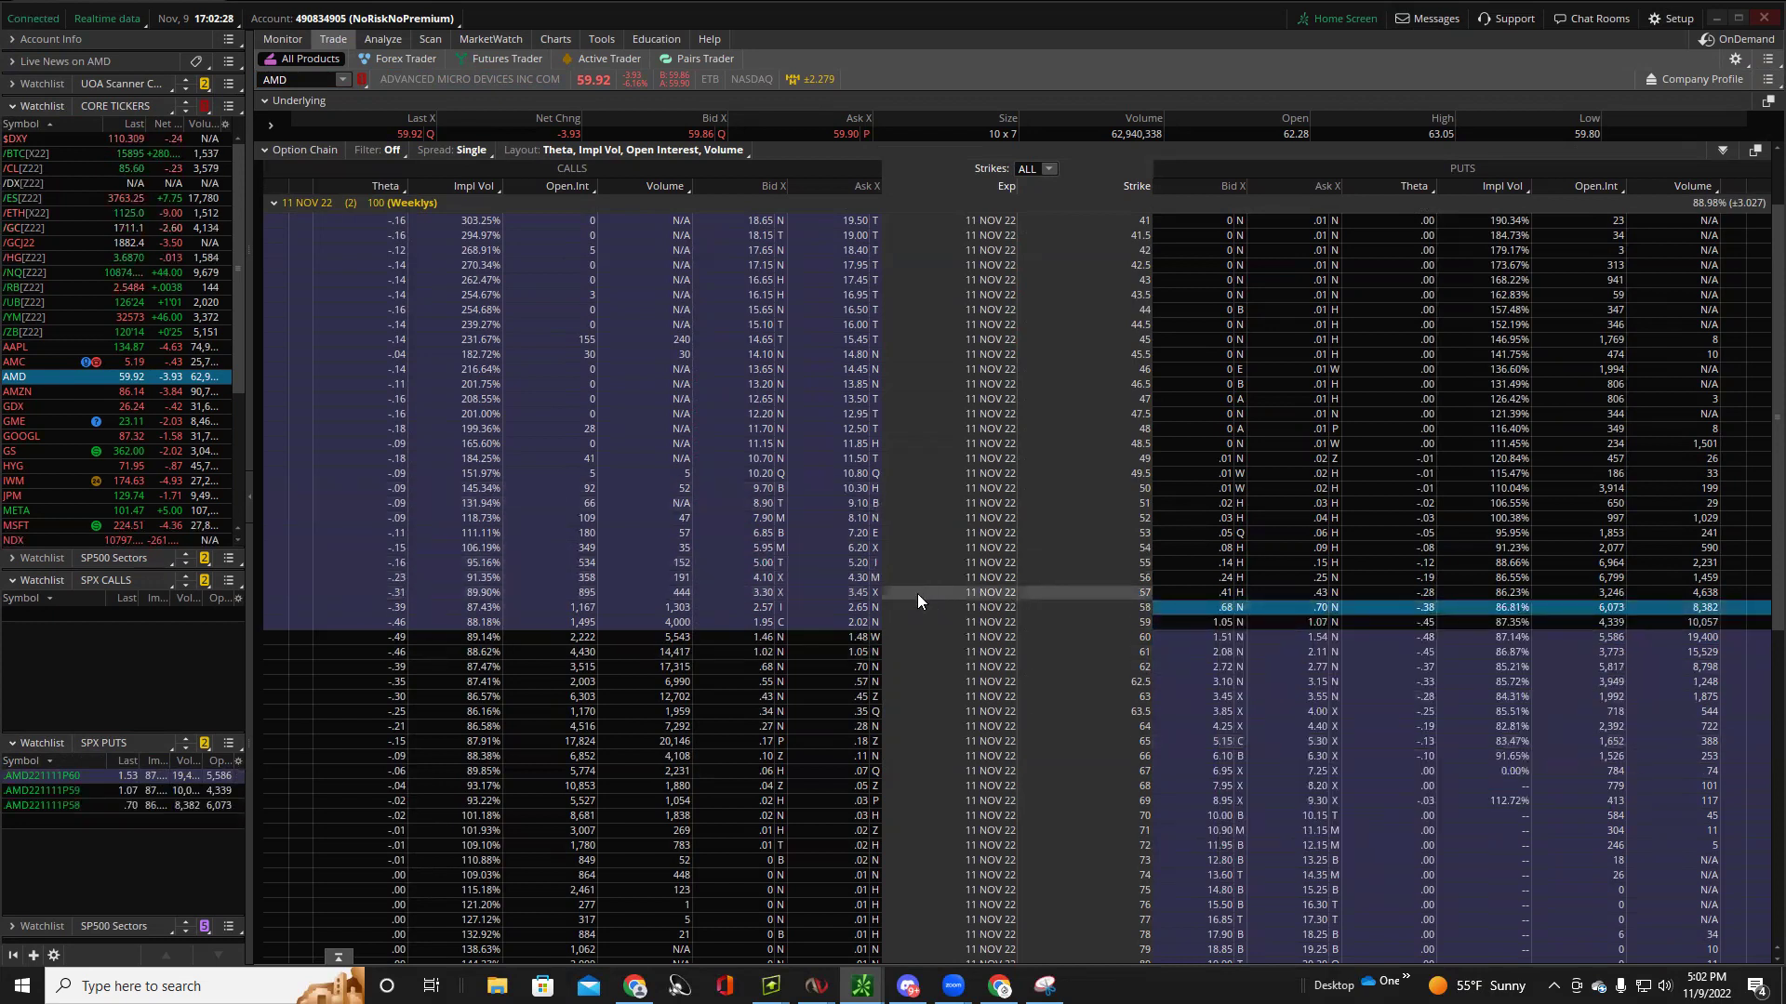
Add the AMD 11 NOV 22 calls with strikes 60, 61 and 62 to the SPX CALLS watchlist.
right_click(838, 637)
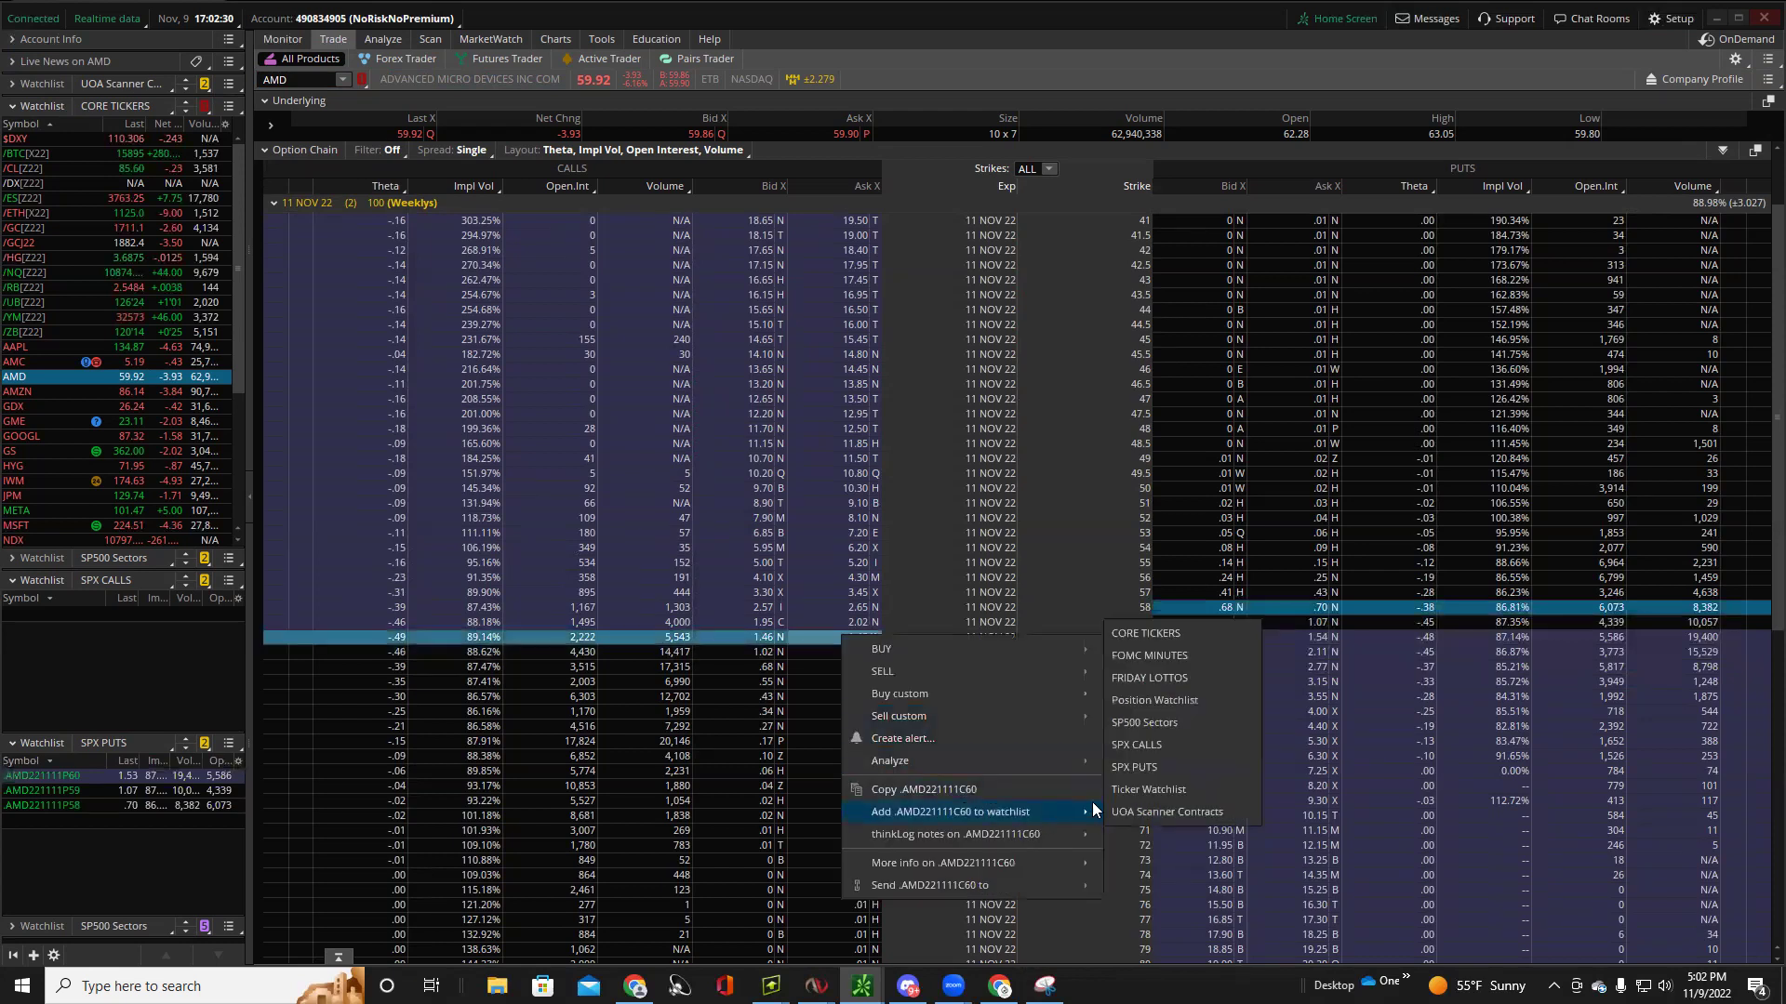
mouse_move(1064, 811)
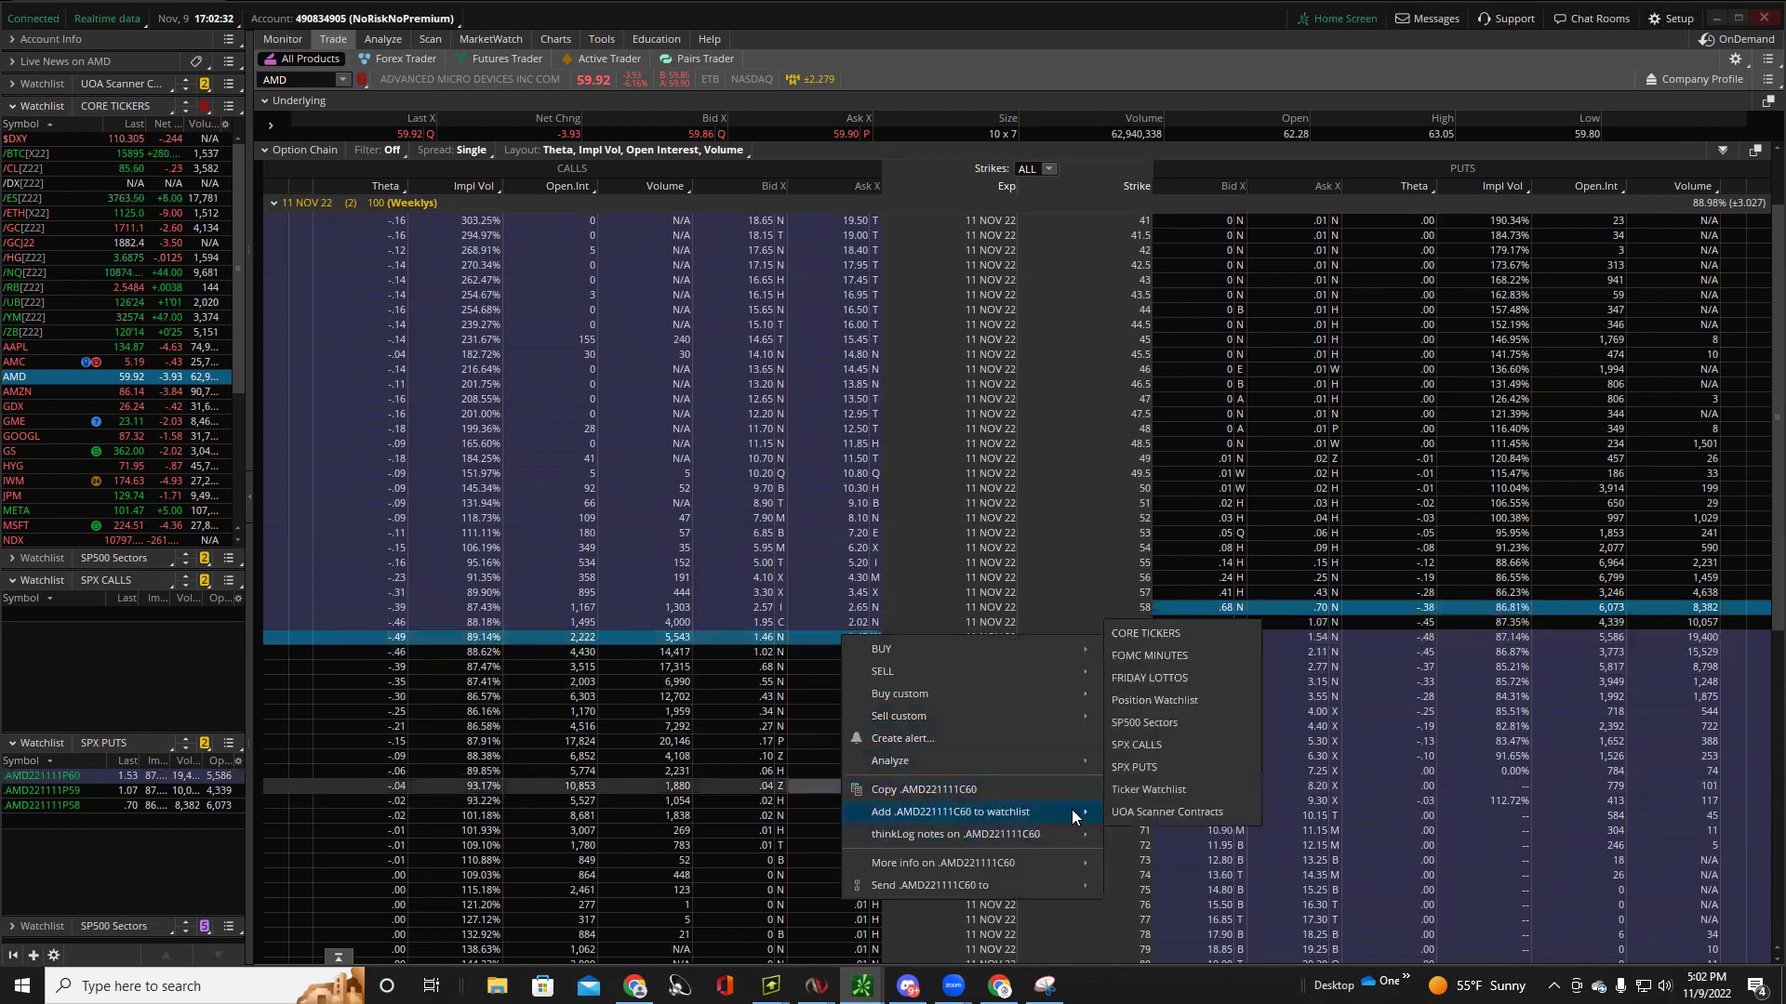
click(1153, 745)
right_click(820, 652)
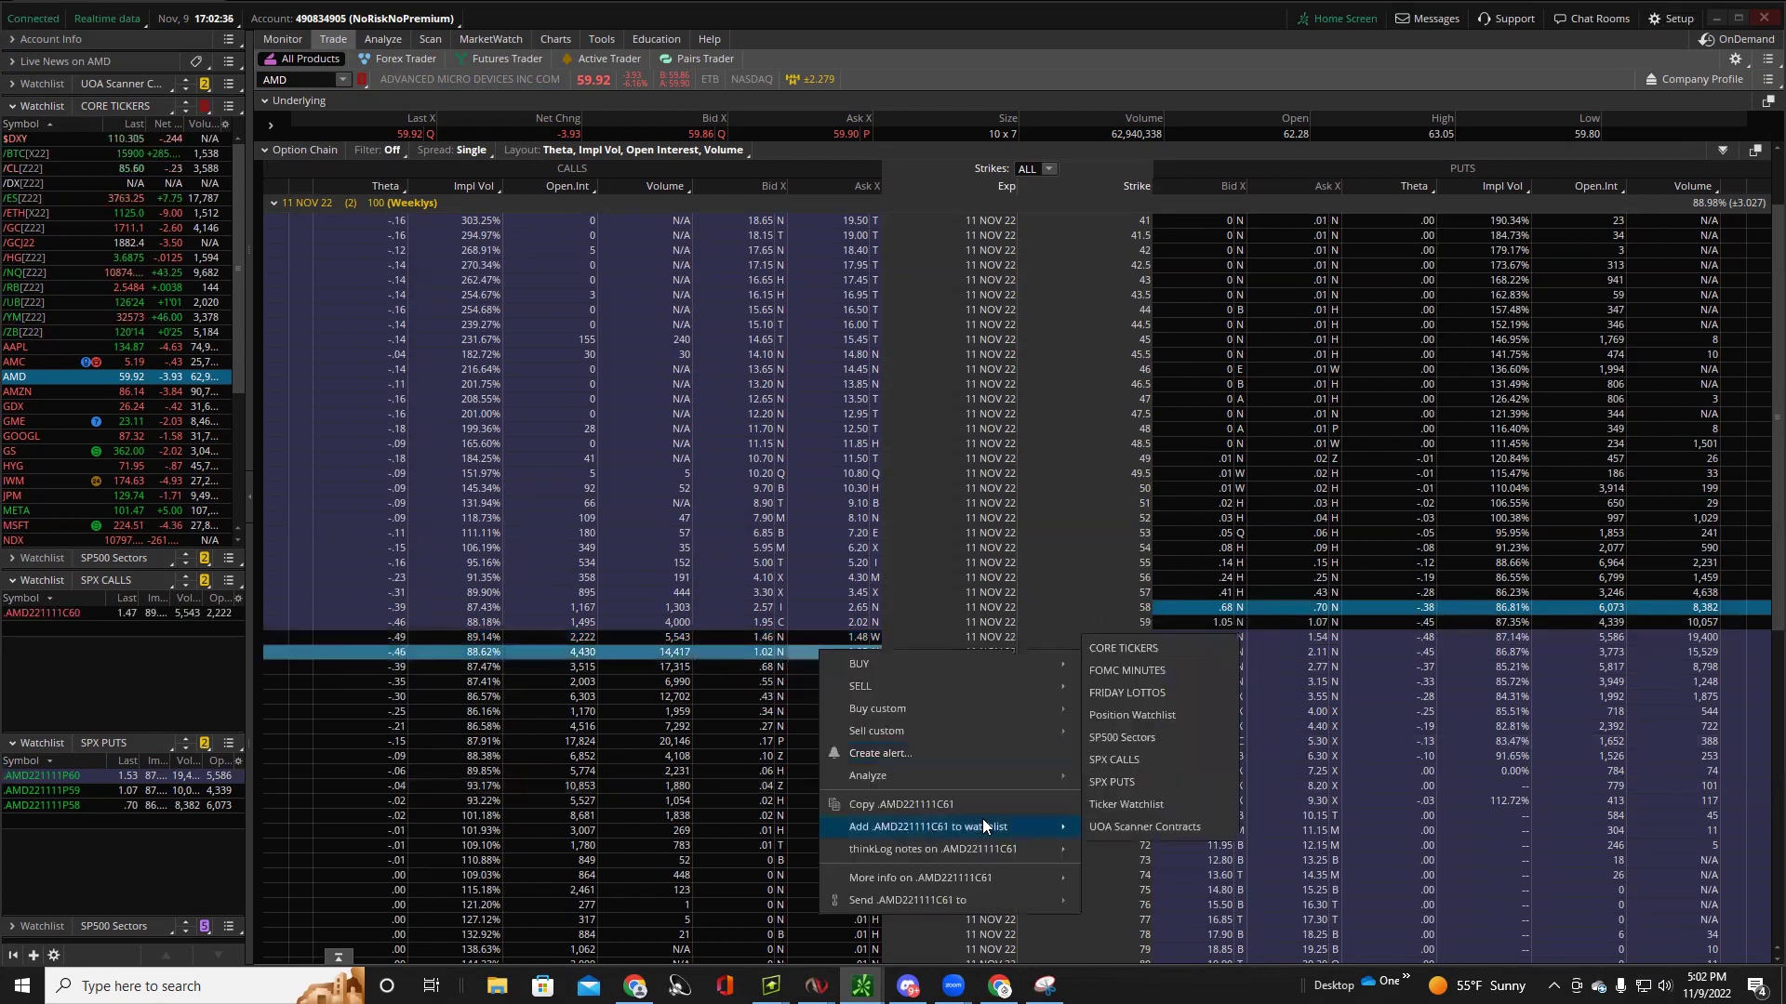
click(1134, 763)
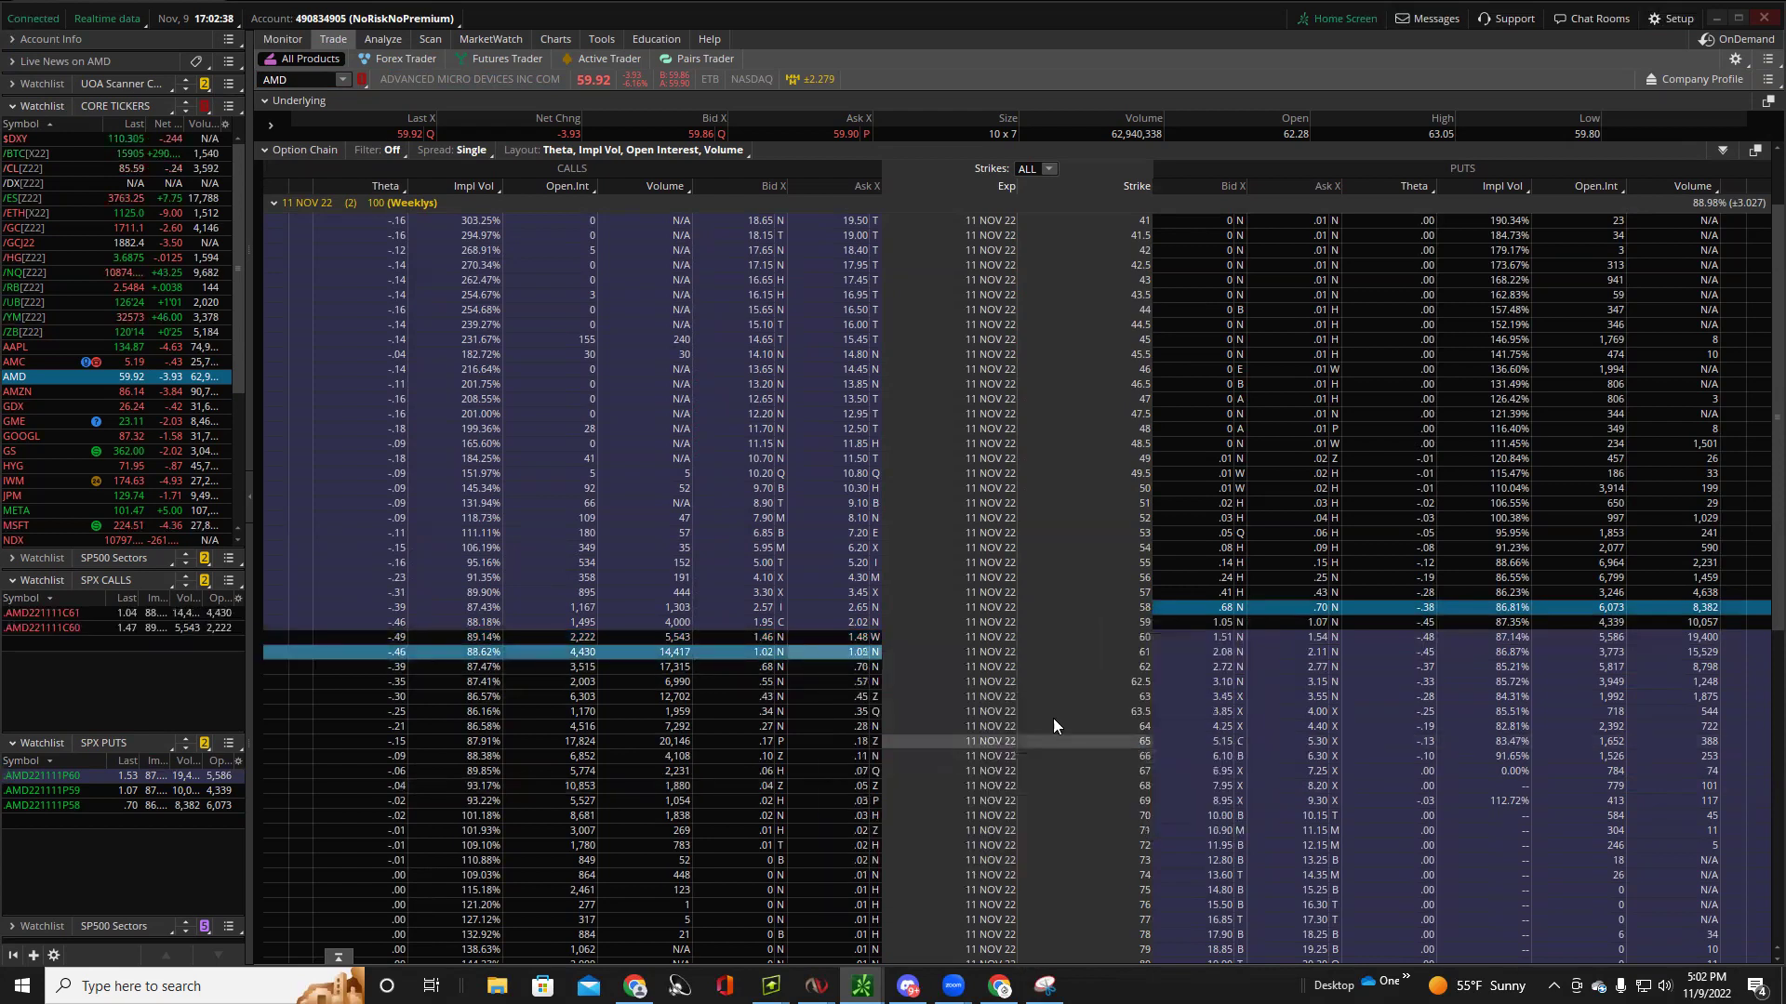
click(831, 667)
right_click(831, 670)
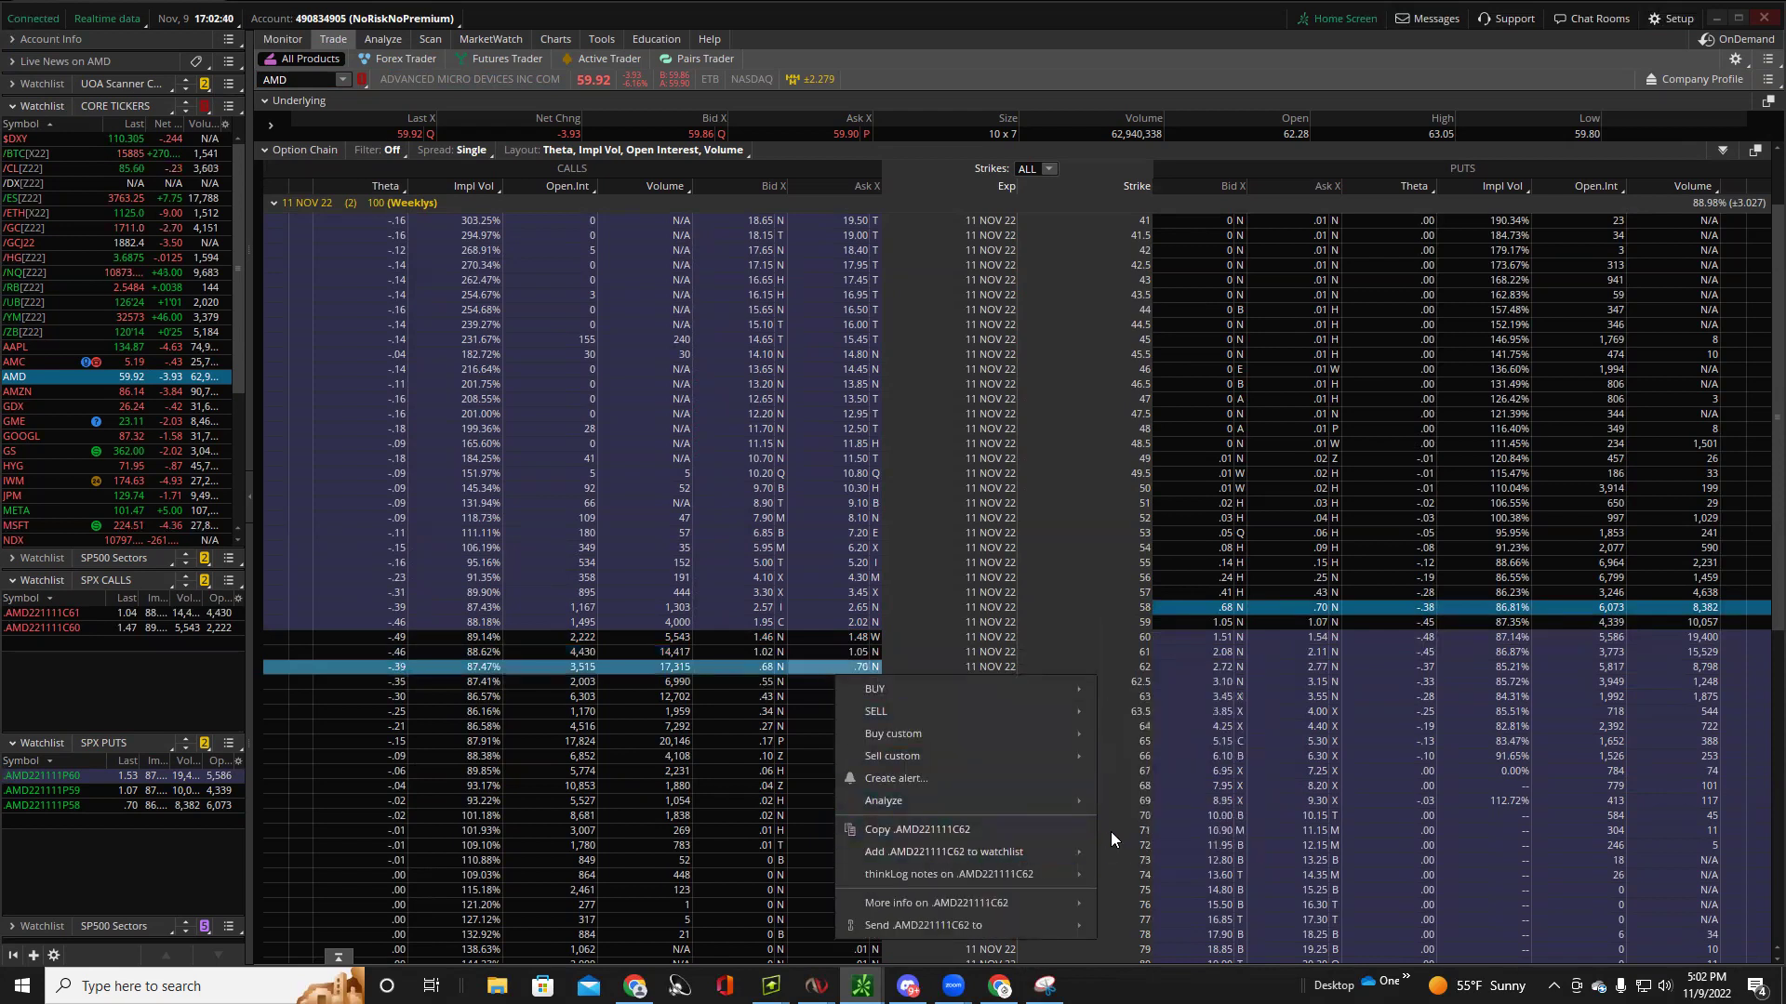
mouse_move(1064, 847)
click(1158, 781)
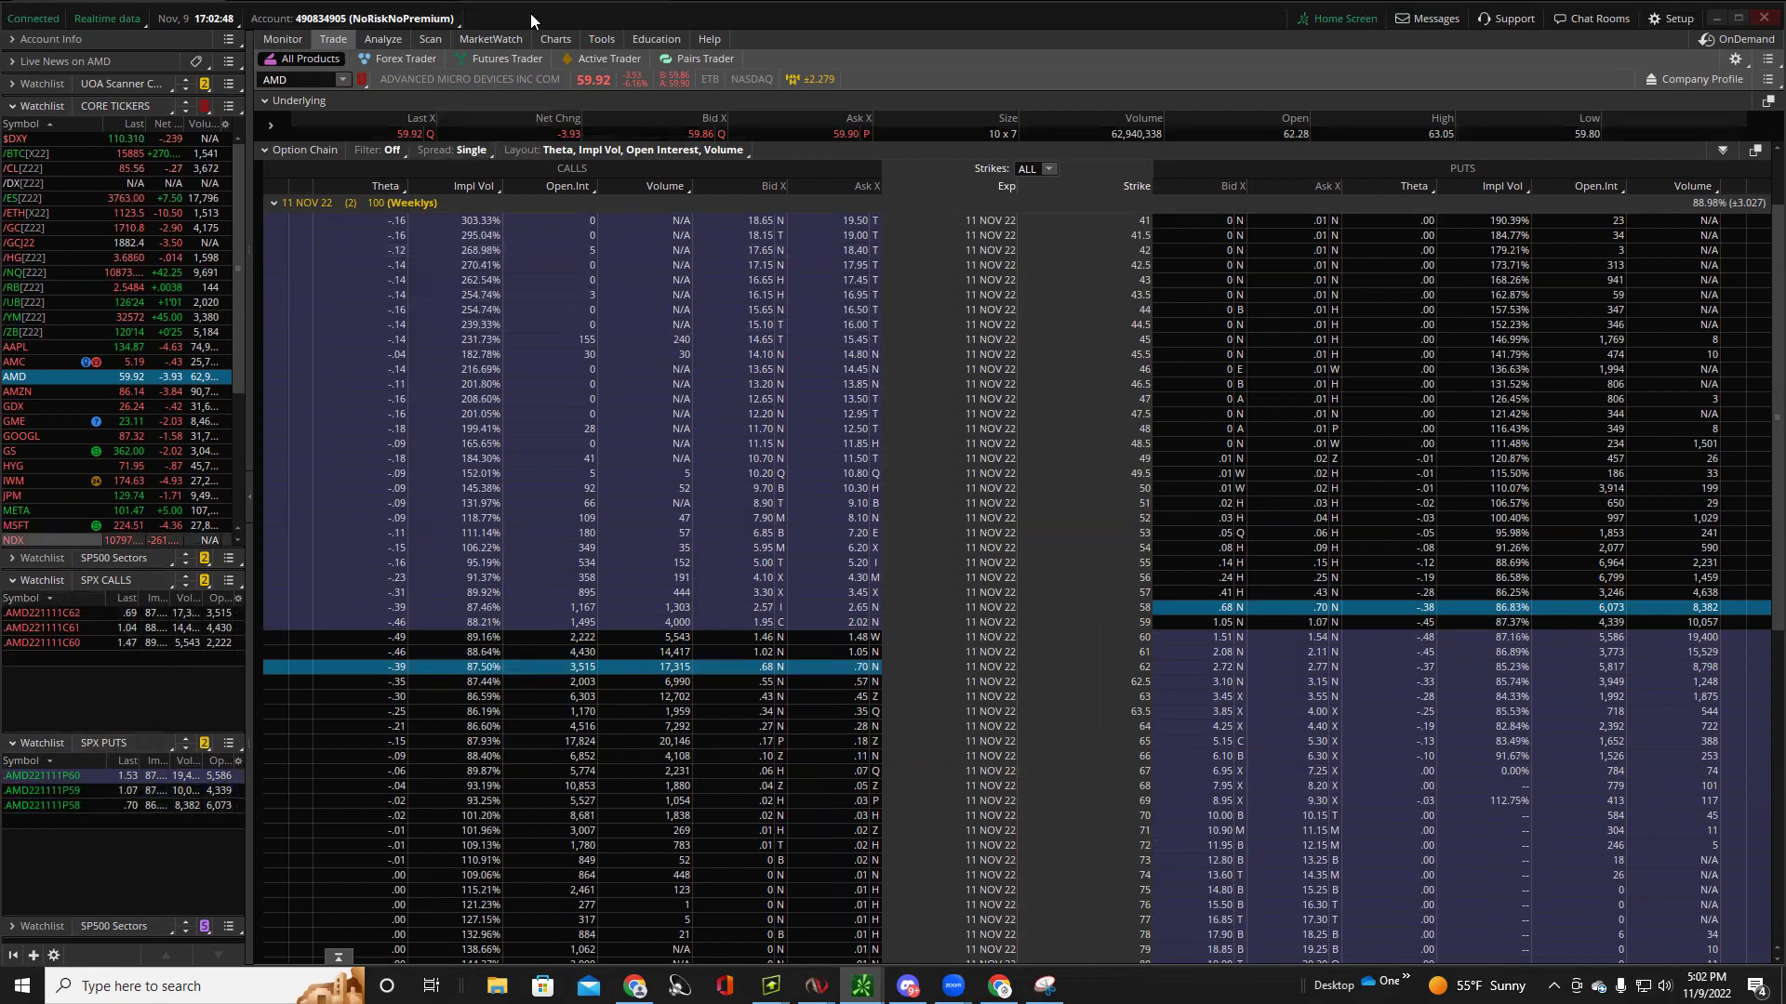
Return to the charts and view several CORE TICKERS symbols in the chart, including META, GDX and TSLA.
click(554, 38)
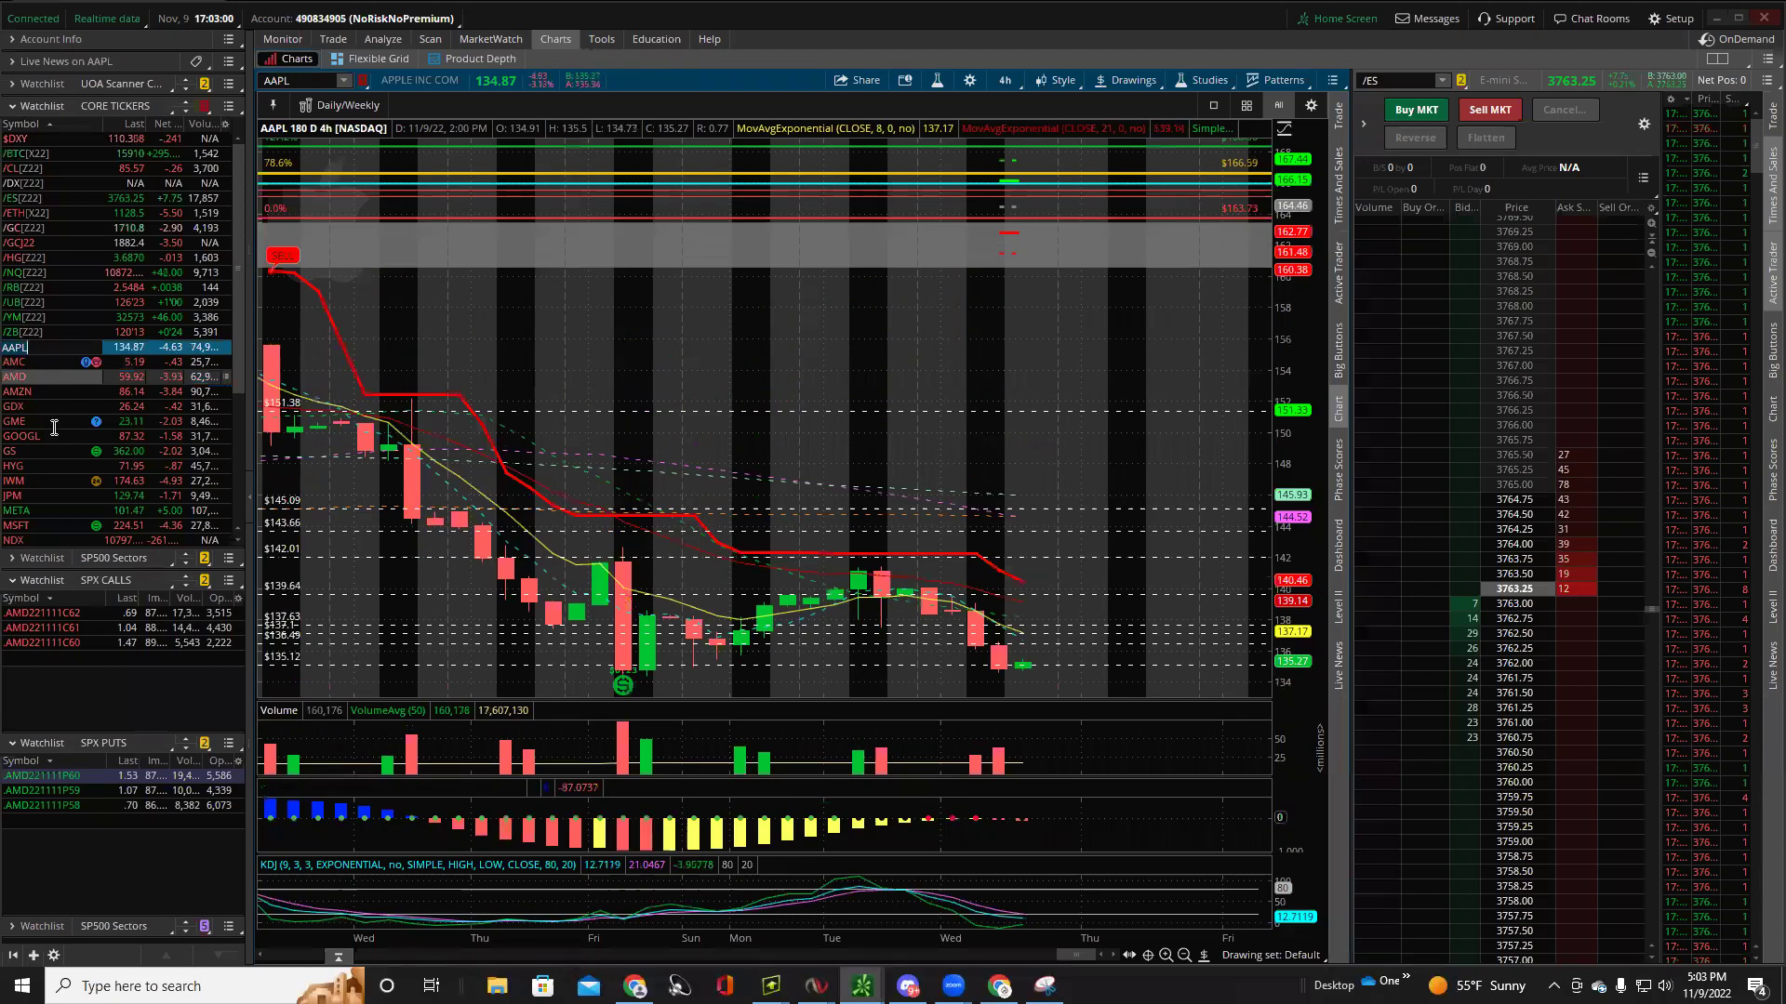
click(50, 422)
click(48, 512)
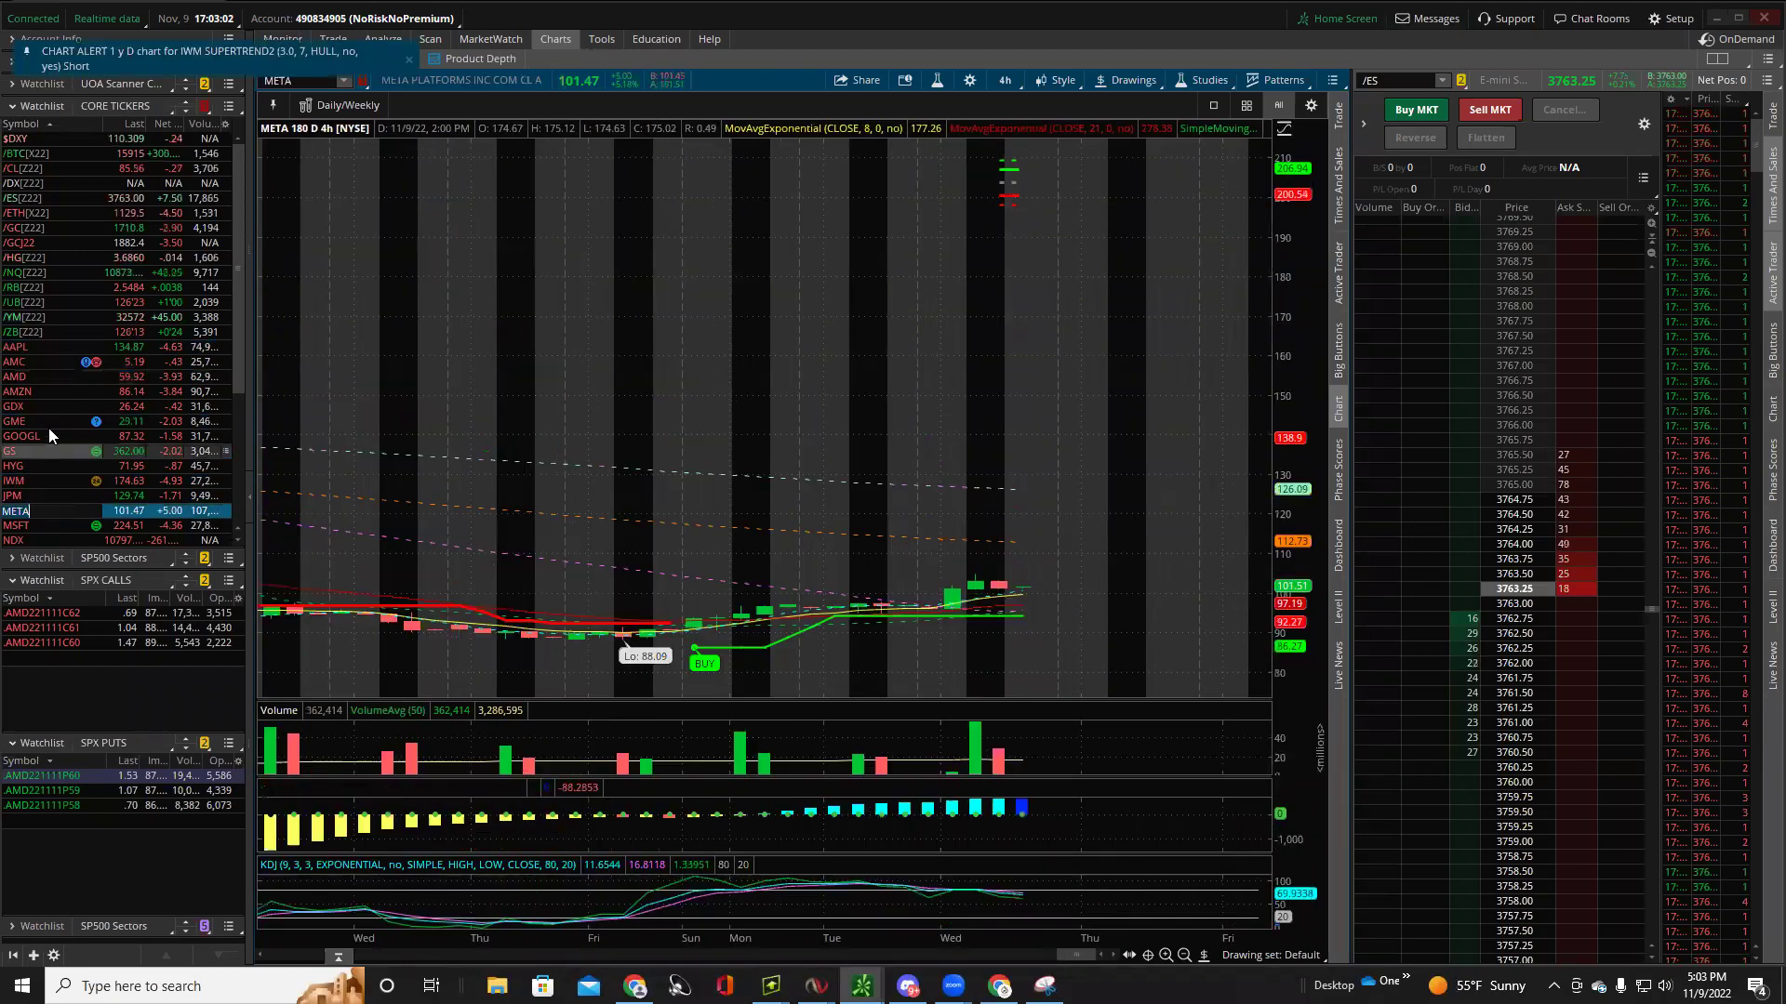
click(52, 407)
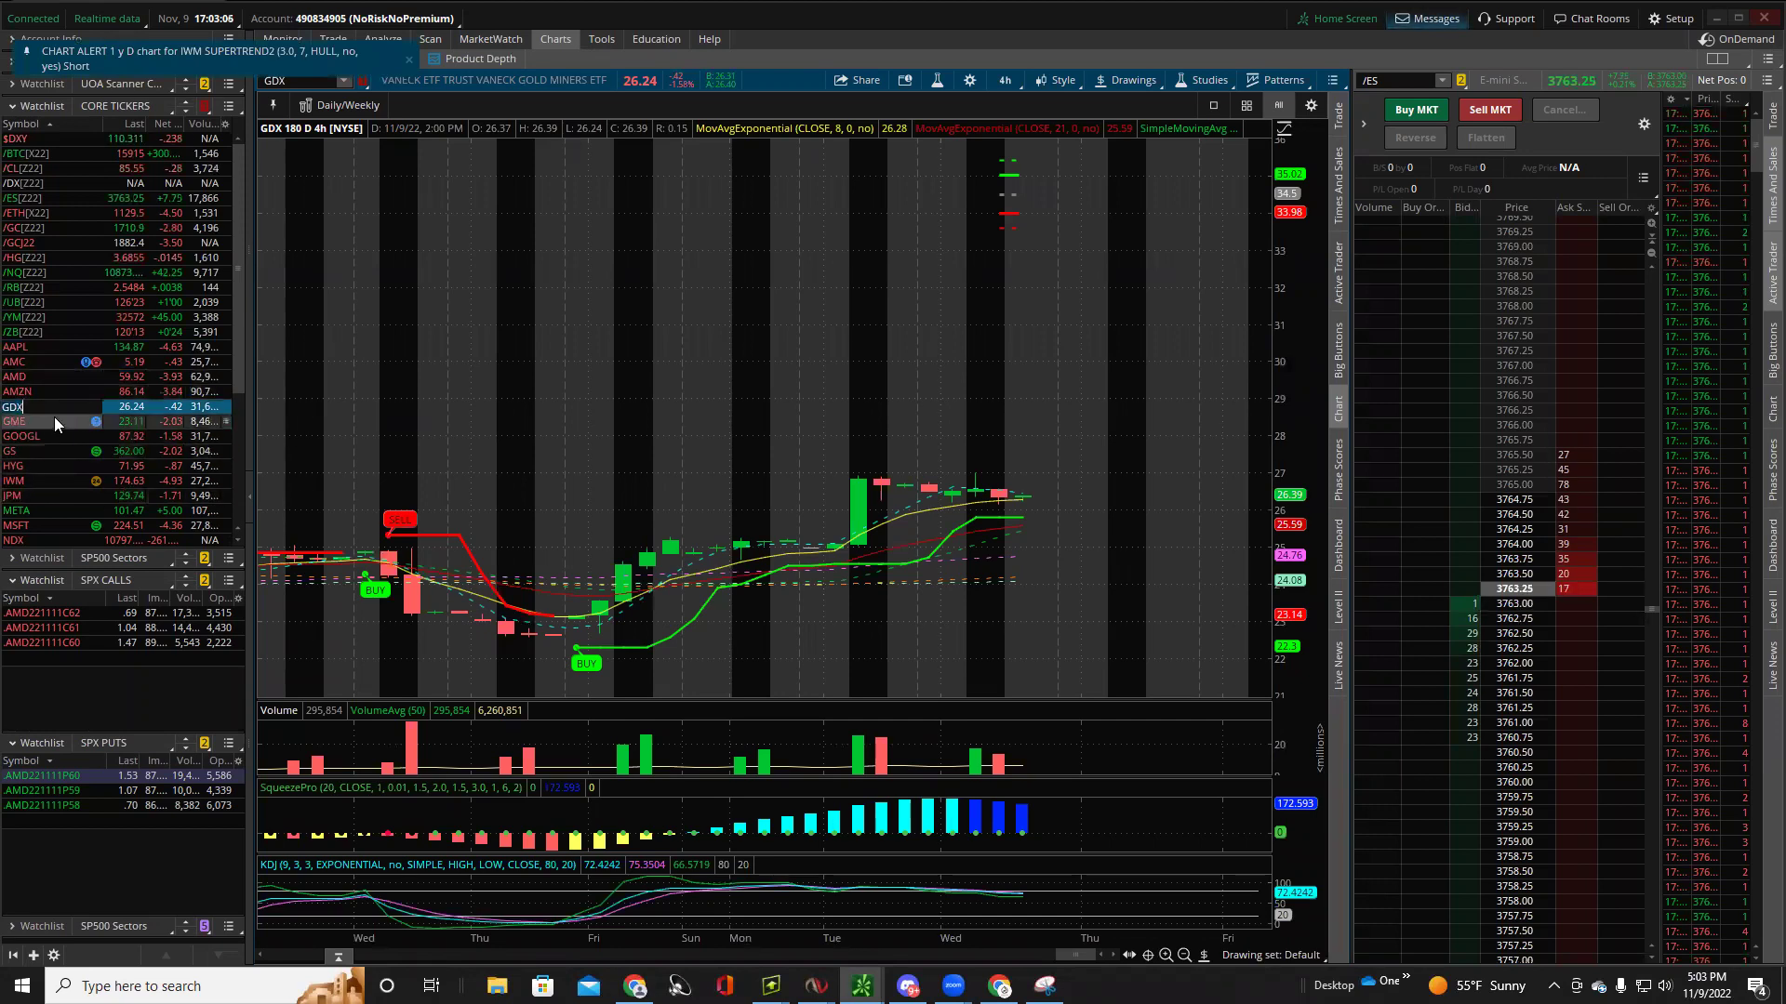
scroll(44, 454, down, 5)
click(42, 477)
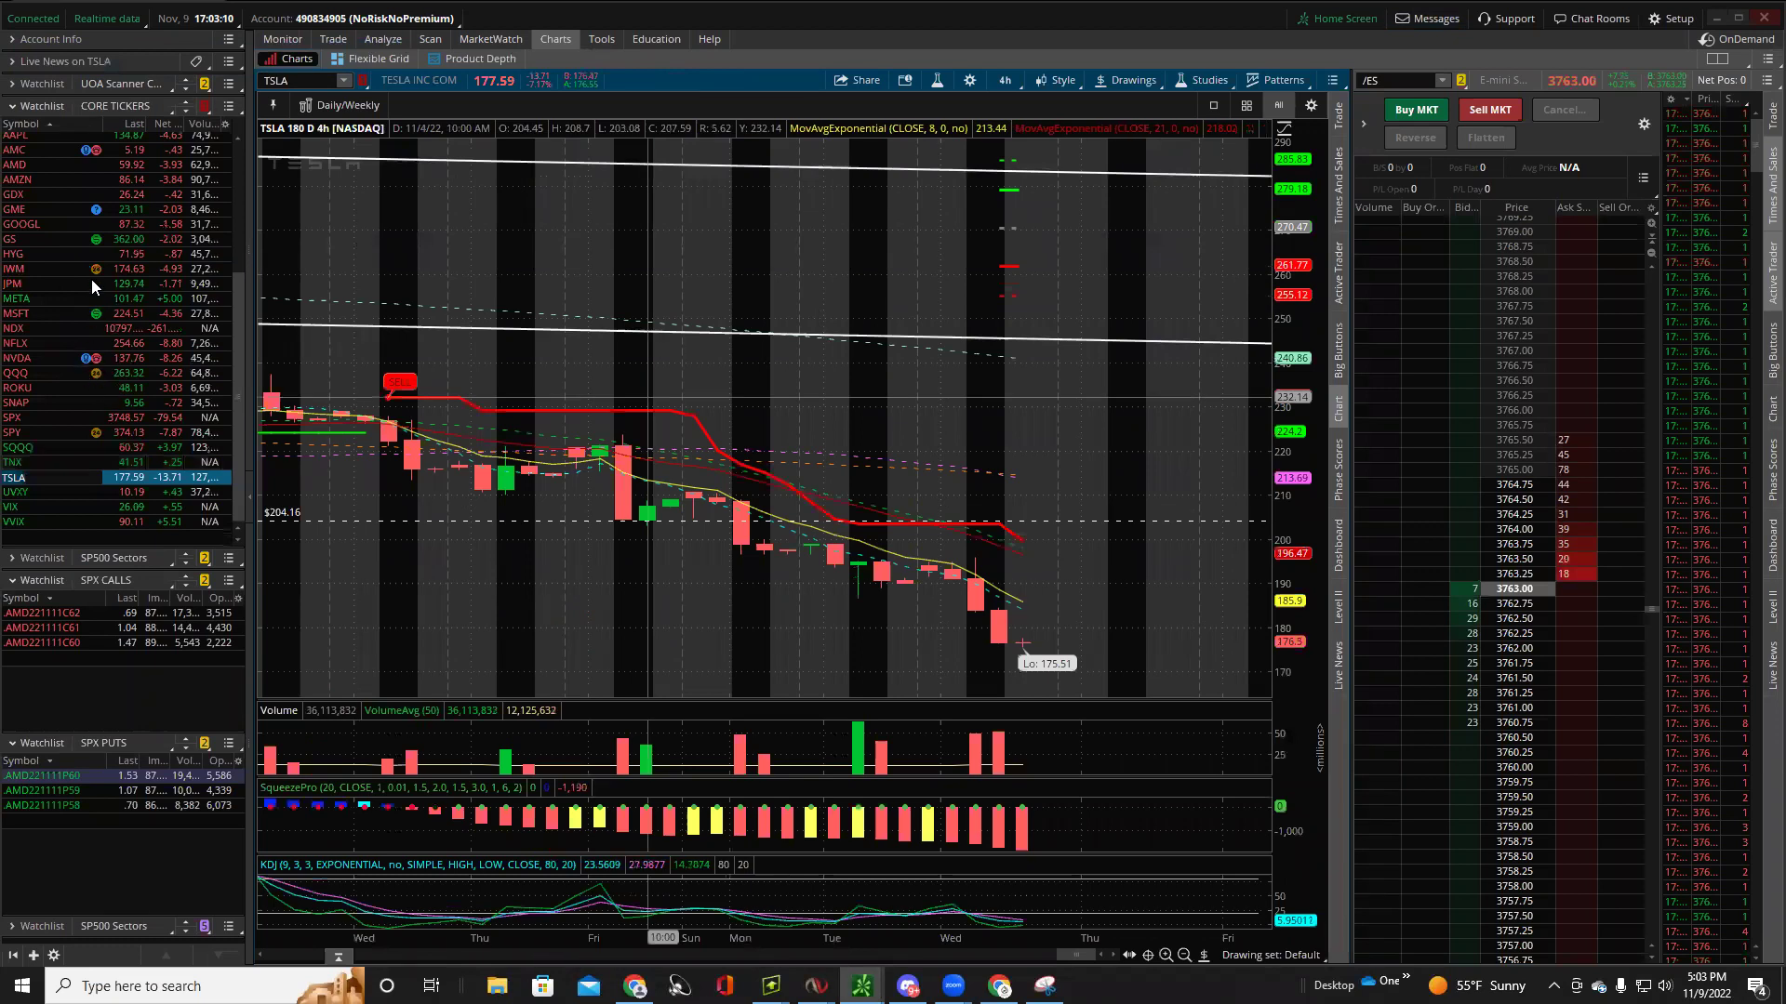
scroll(91, 279, up, 5)
Load AMD into the chart and stretch its price axis to enlarge the candles.
click(34, 376)
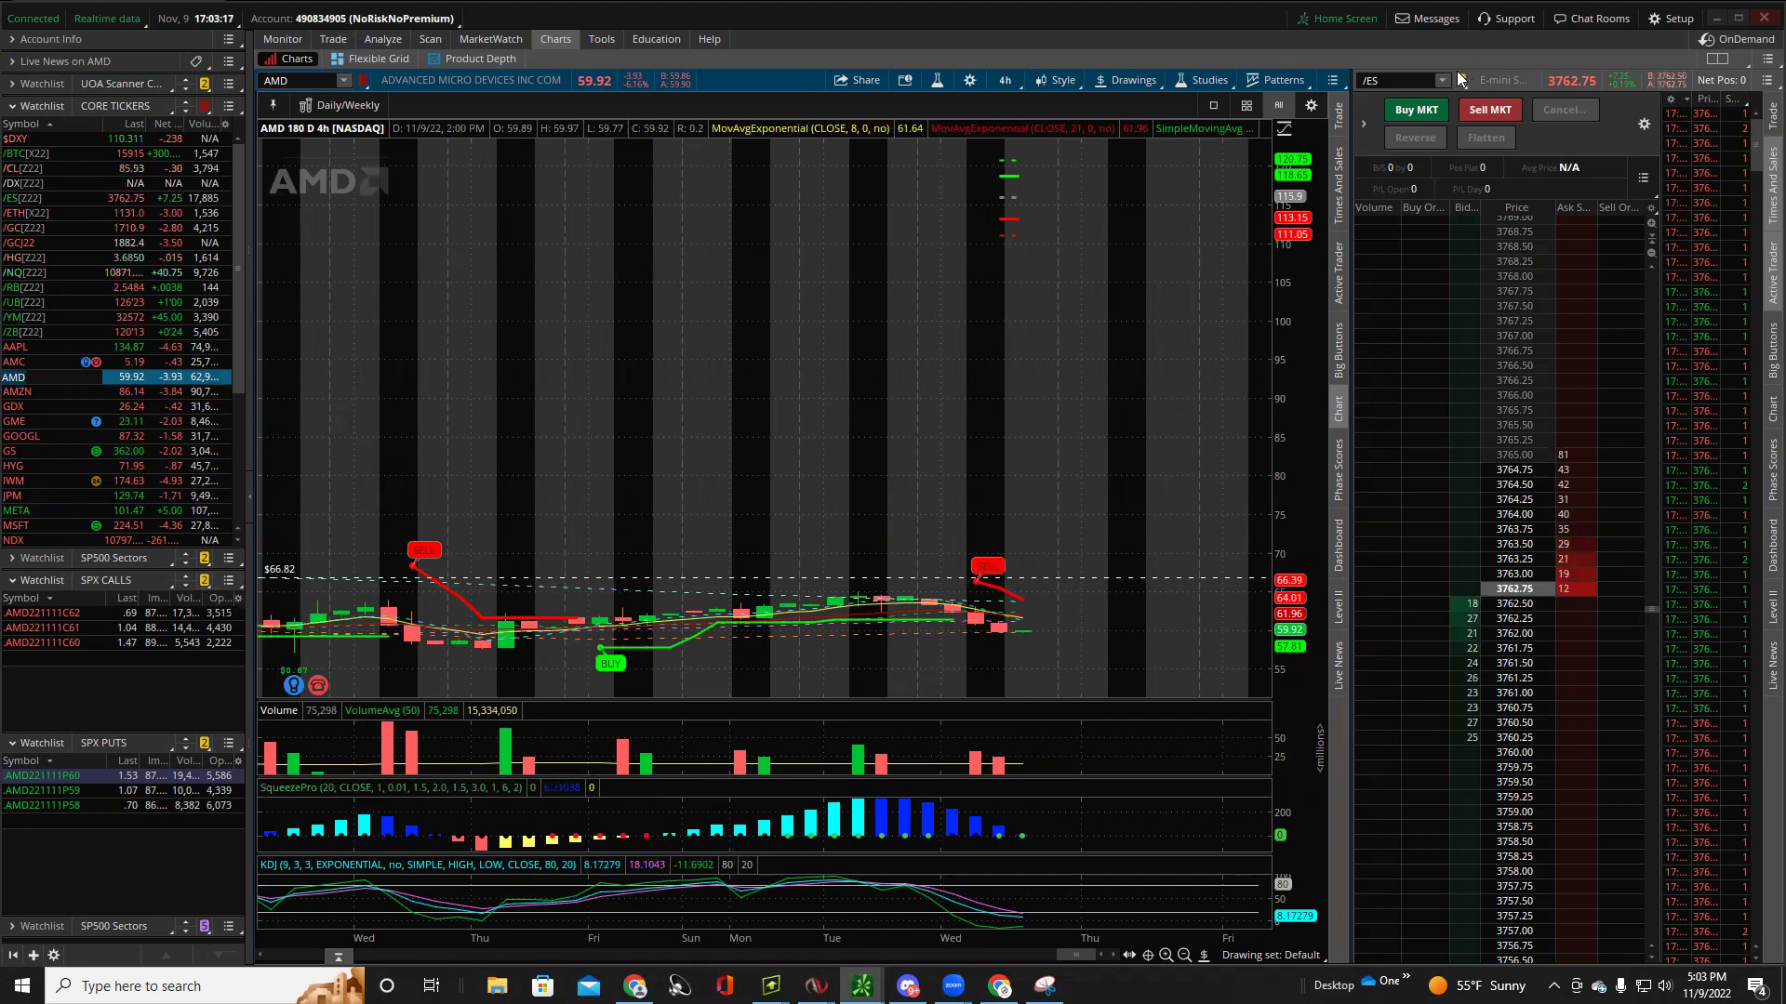
drag(1311, 400, 1314, 207)
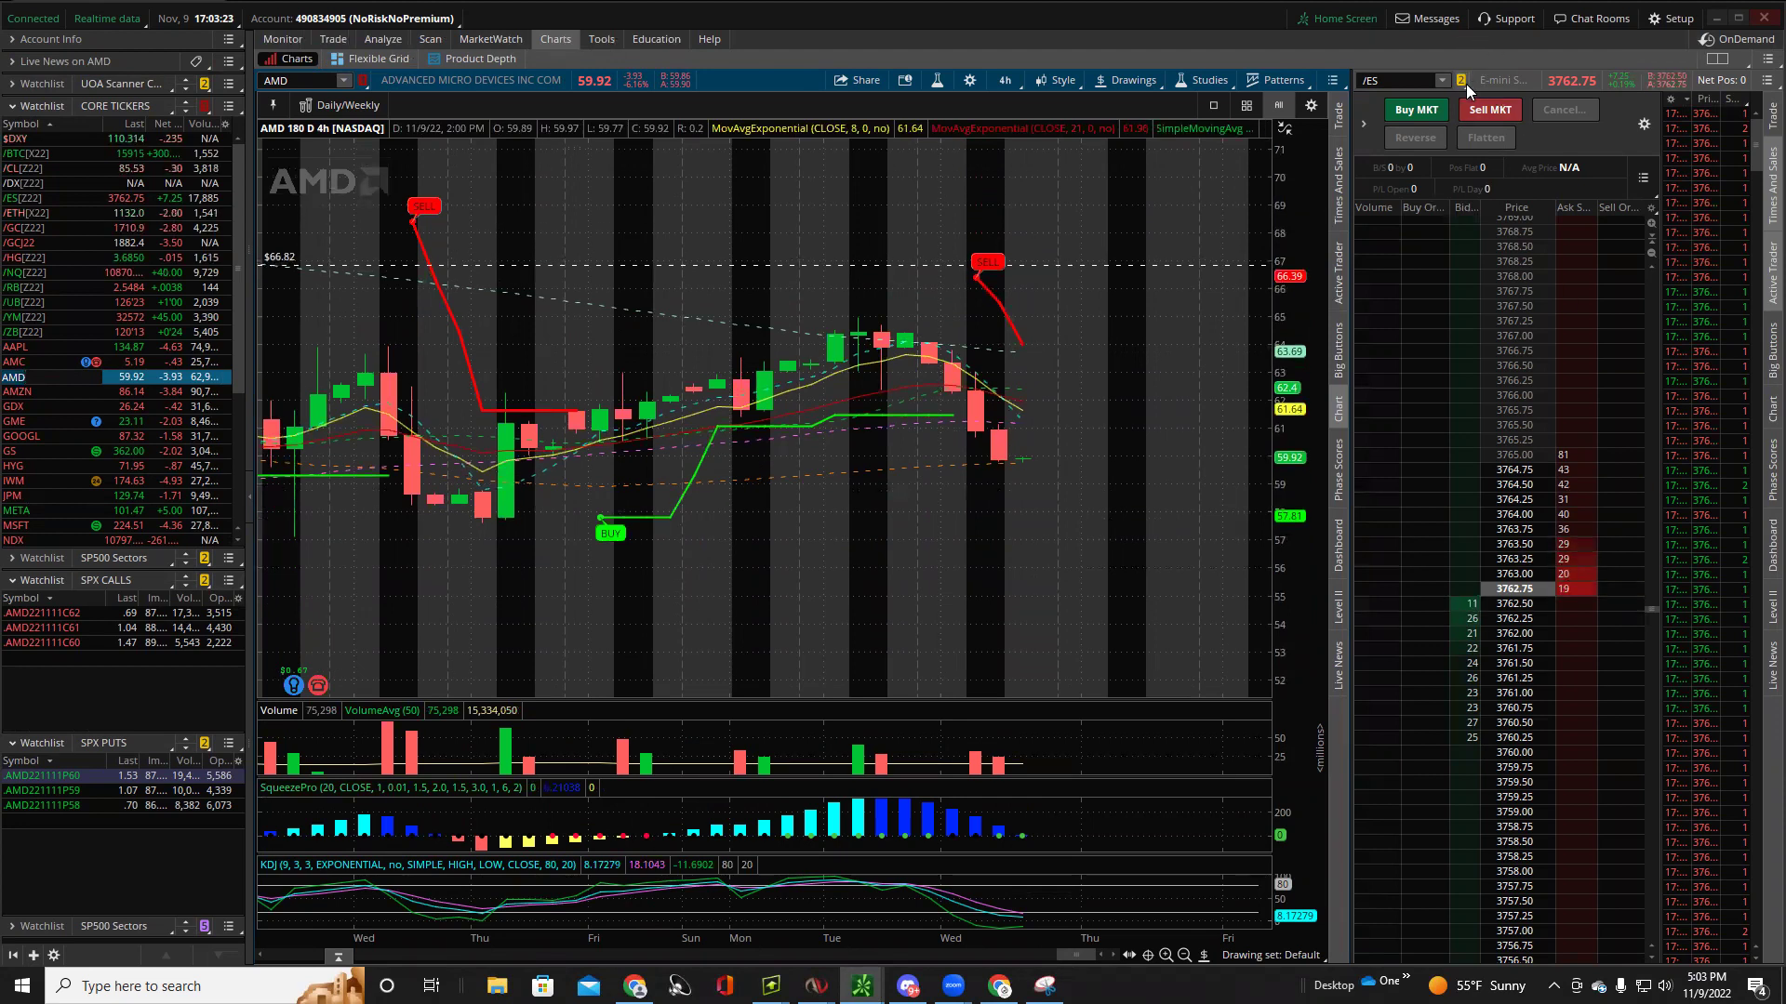
Check the symbol link colors of the SPX CALLS, SPX PUTS and SP500 Sectors watchlists.
click(206, 583)
click(188, 652)
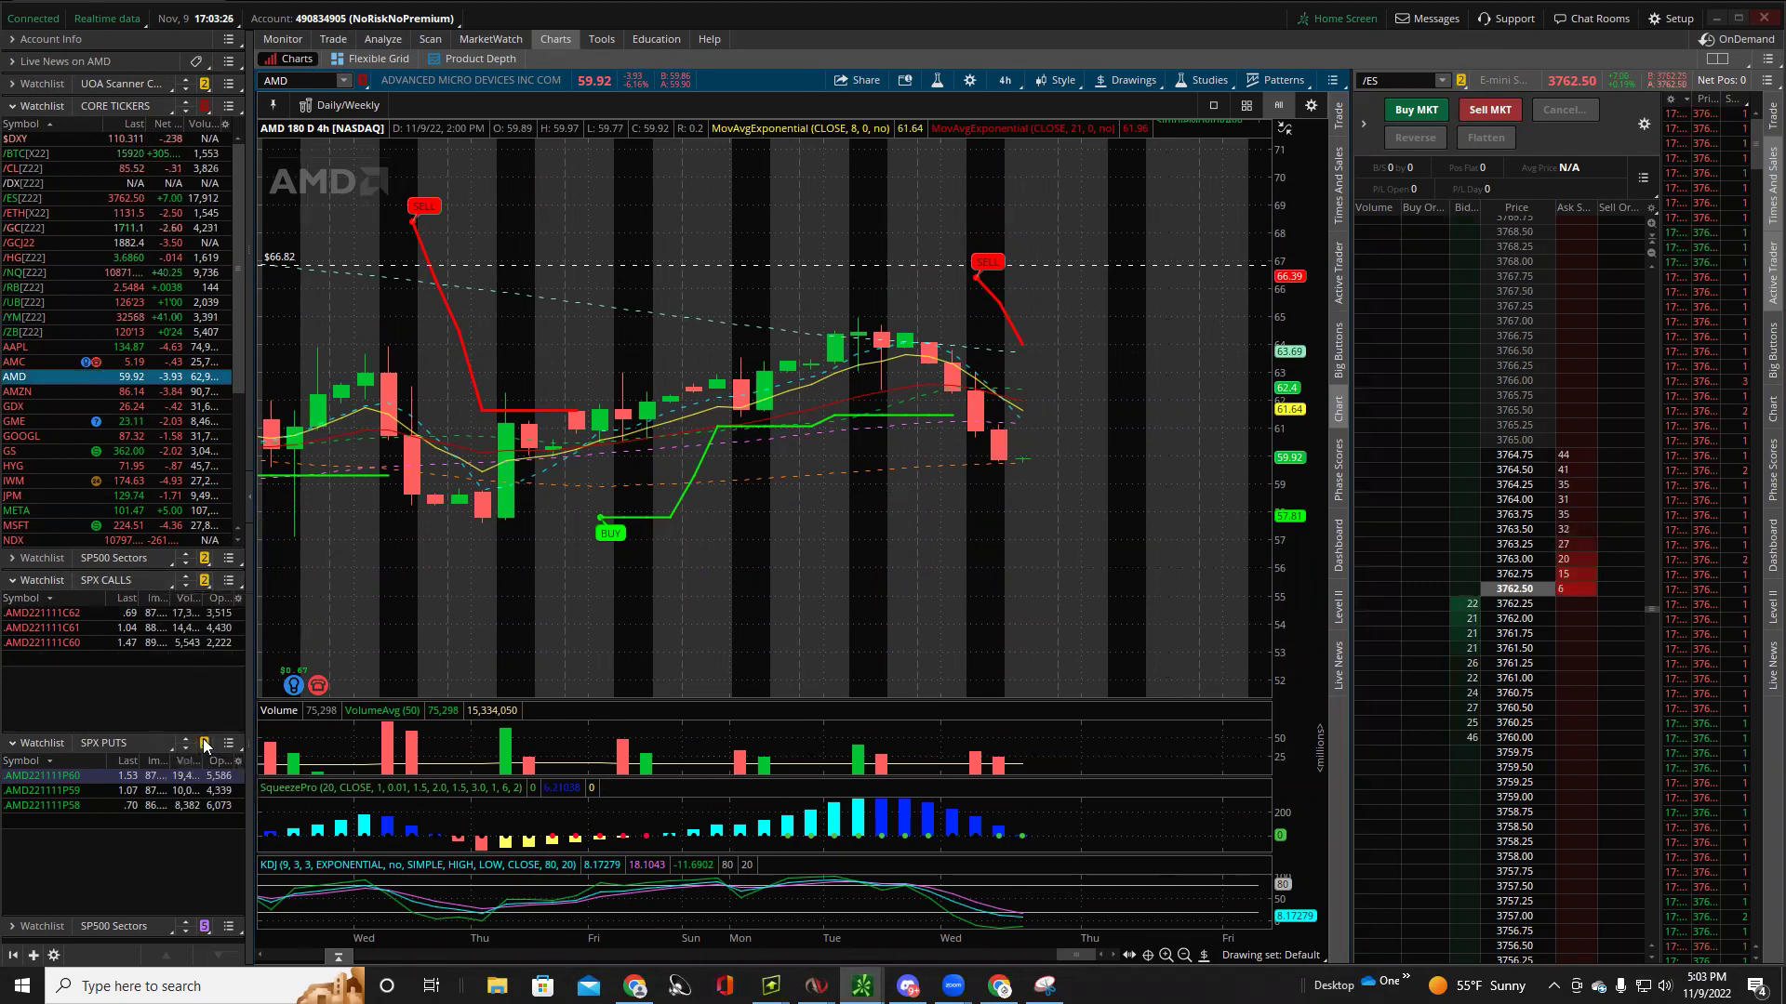
click(205, 743)
click(201, 560)
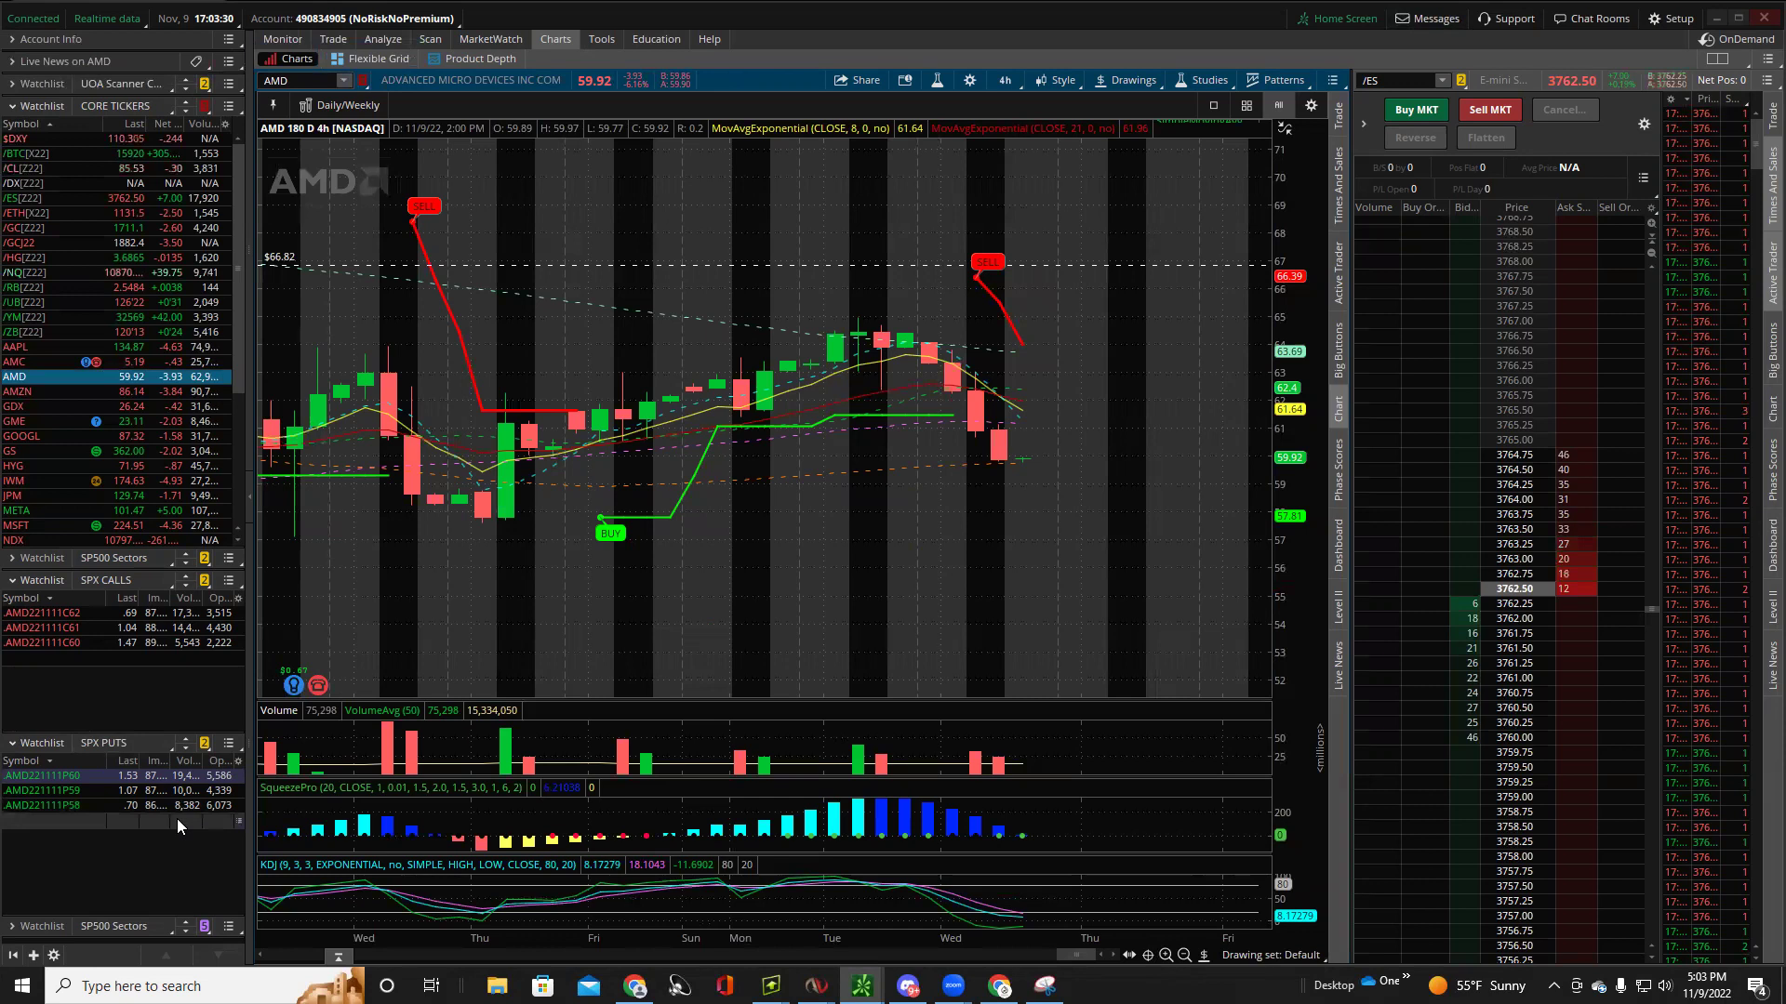
Switch the AMD chart to the 30-day 15-minute timeframe and stretch its price axis around the latest candles.
click(1010, 76)
click(963, 251)
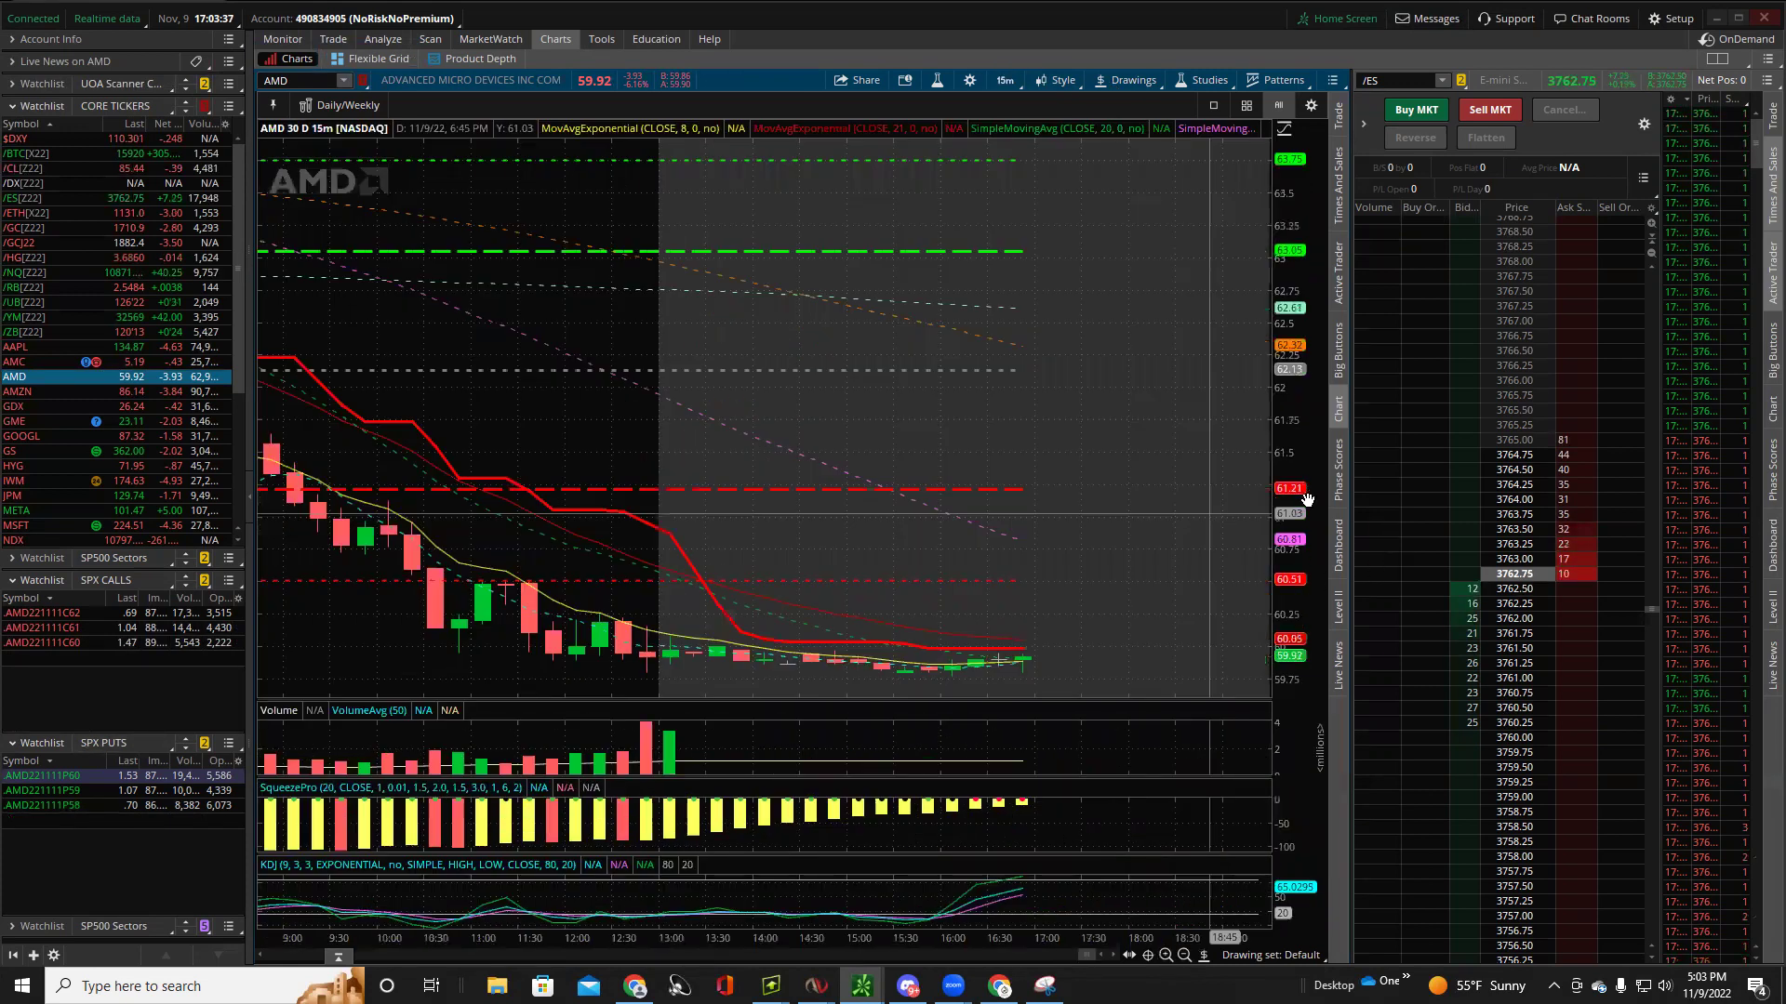
drag(1307, 499, 1306, 372)
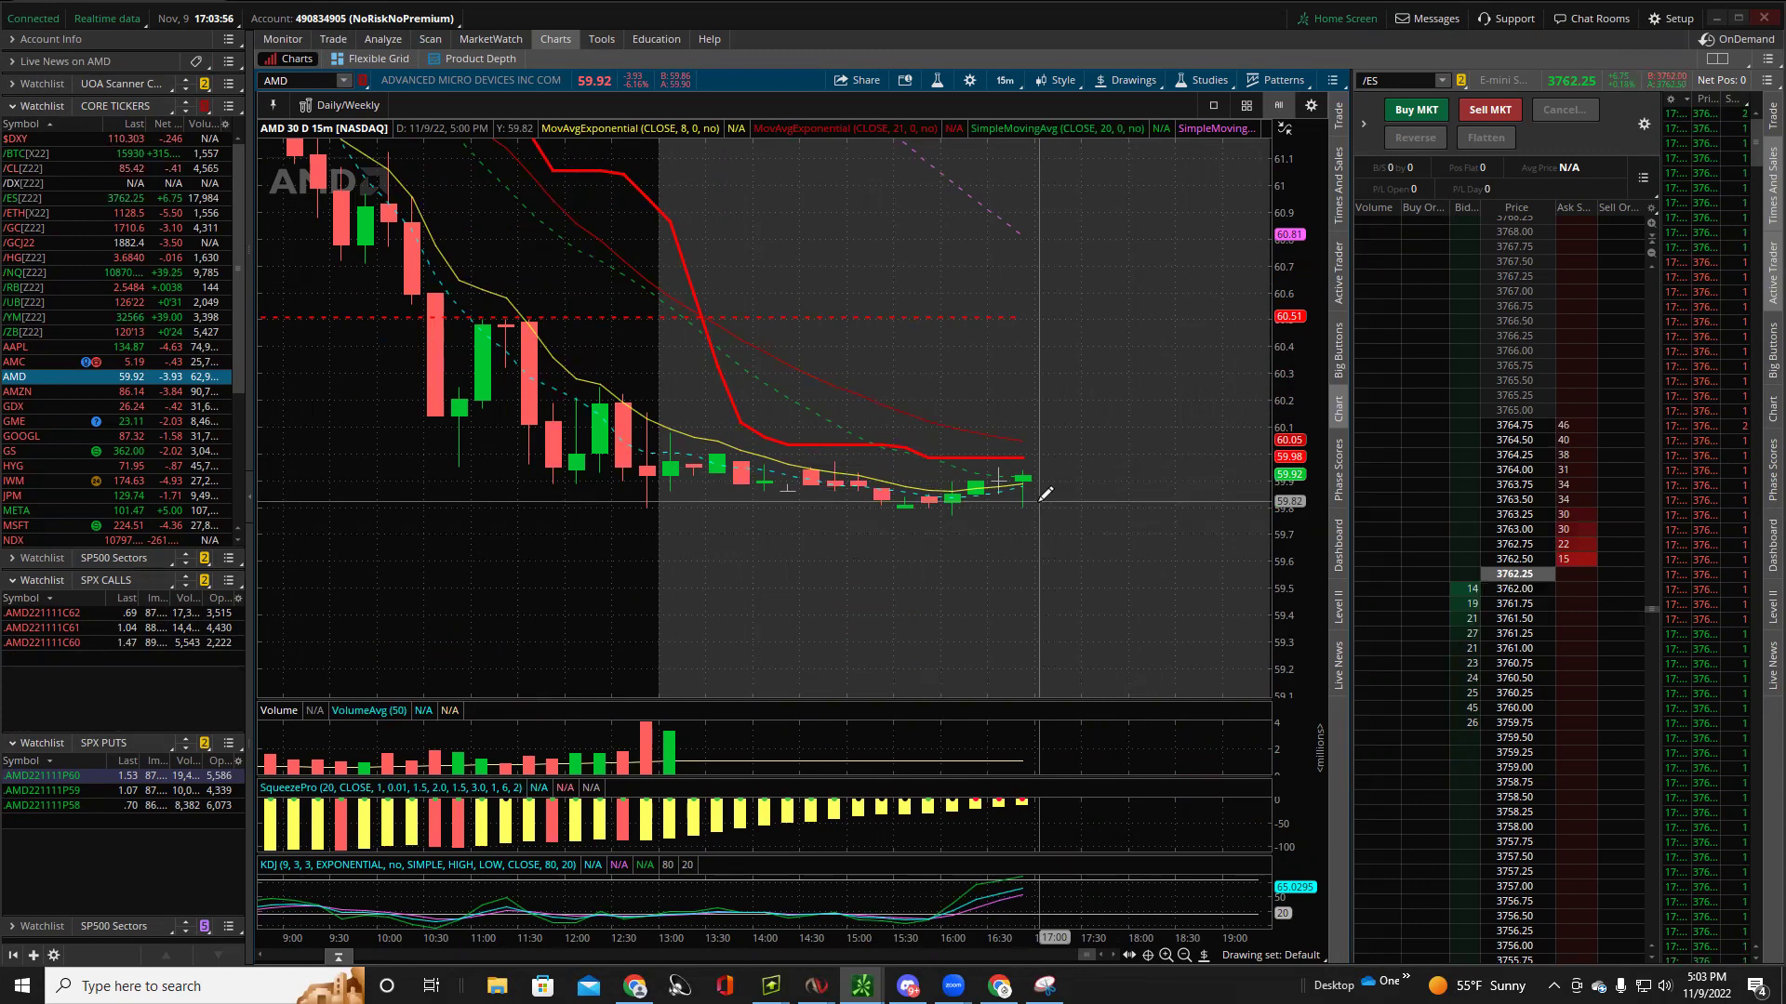
Load the AMD 11 NOV 22 call with strike 62 into Active Trader and widen the ladder's Bid Size column.
click(74, 613)
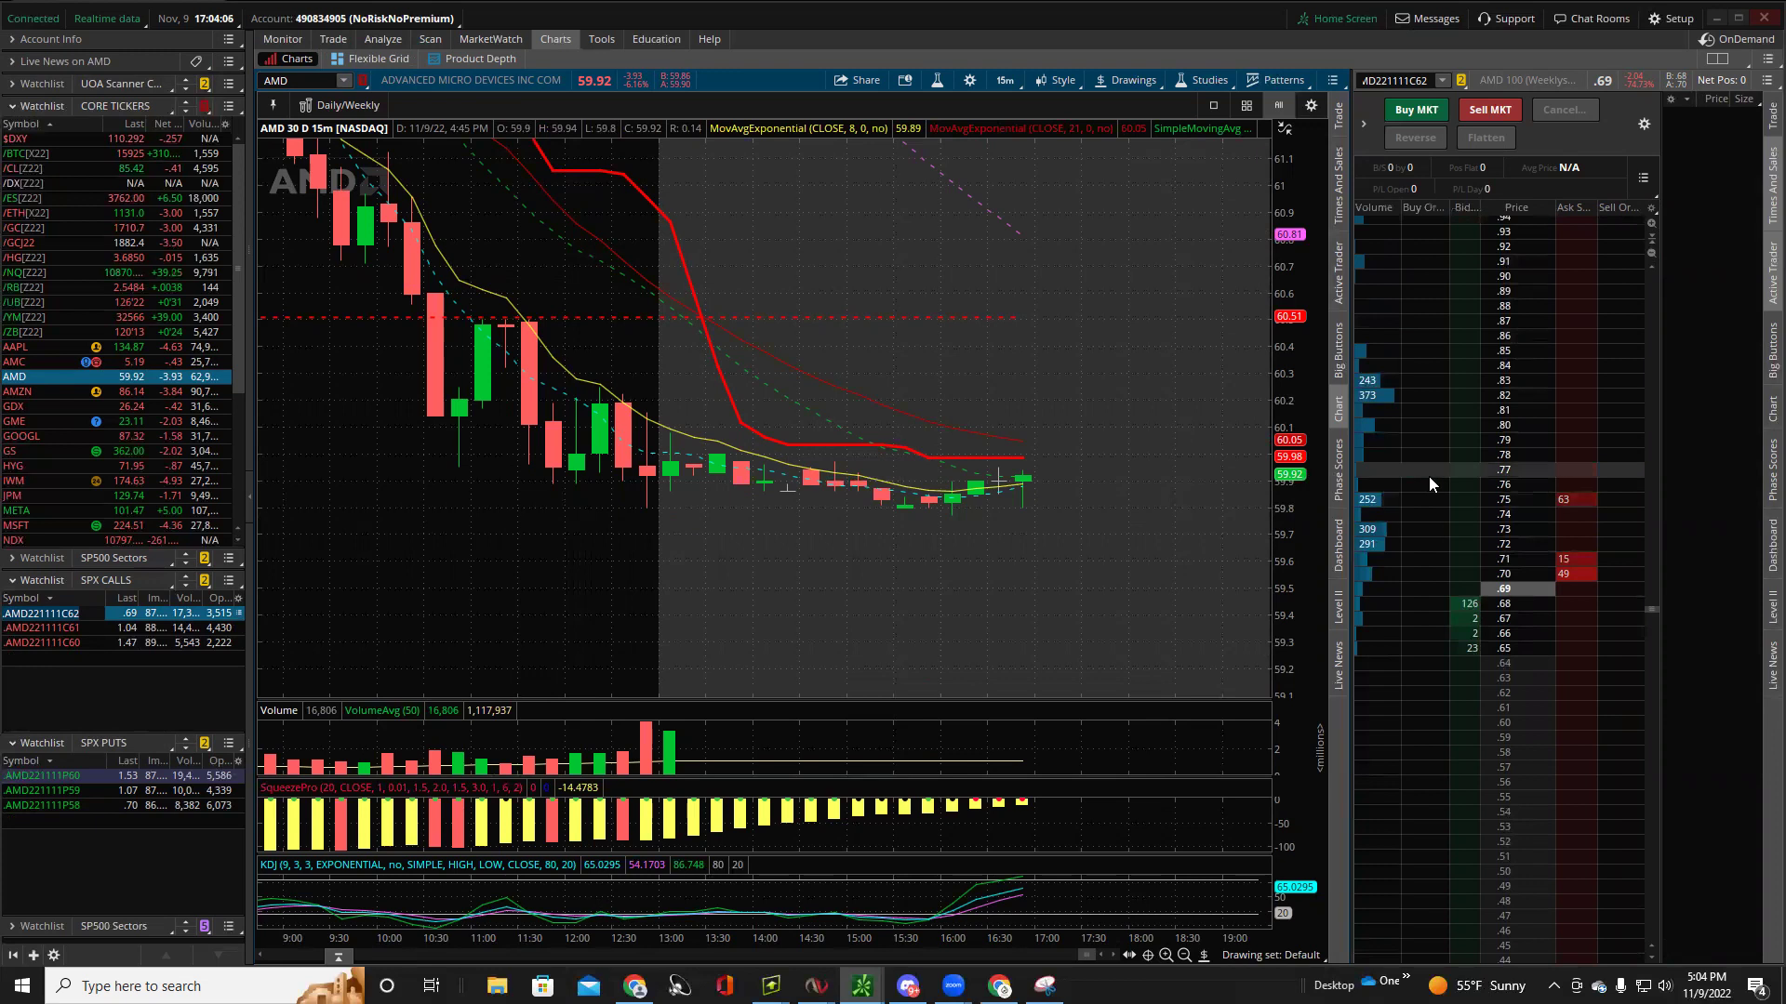
drag(1448, 210, 1501, 210)
scroll(1559, 456, up, 8)
scroll(1551, 407, down, 10)
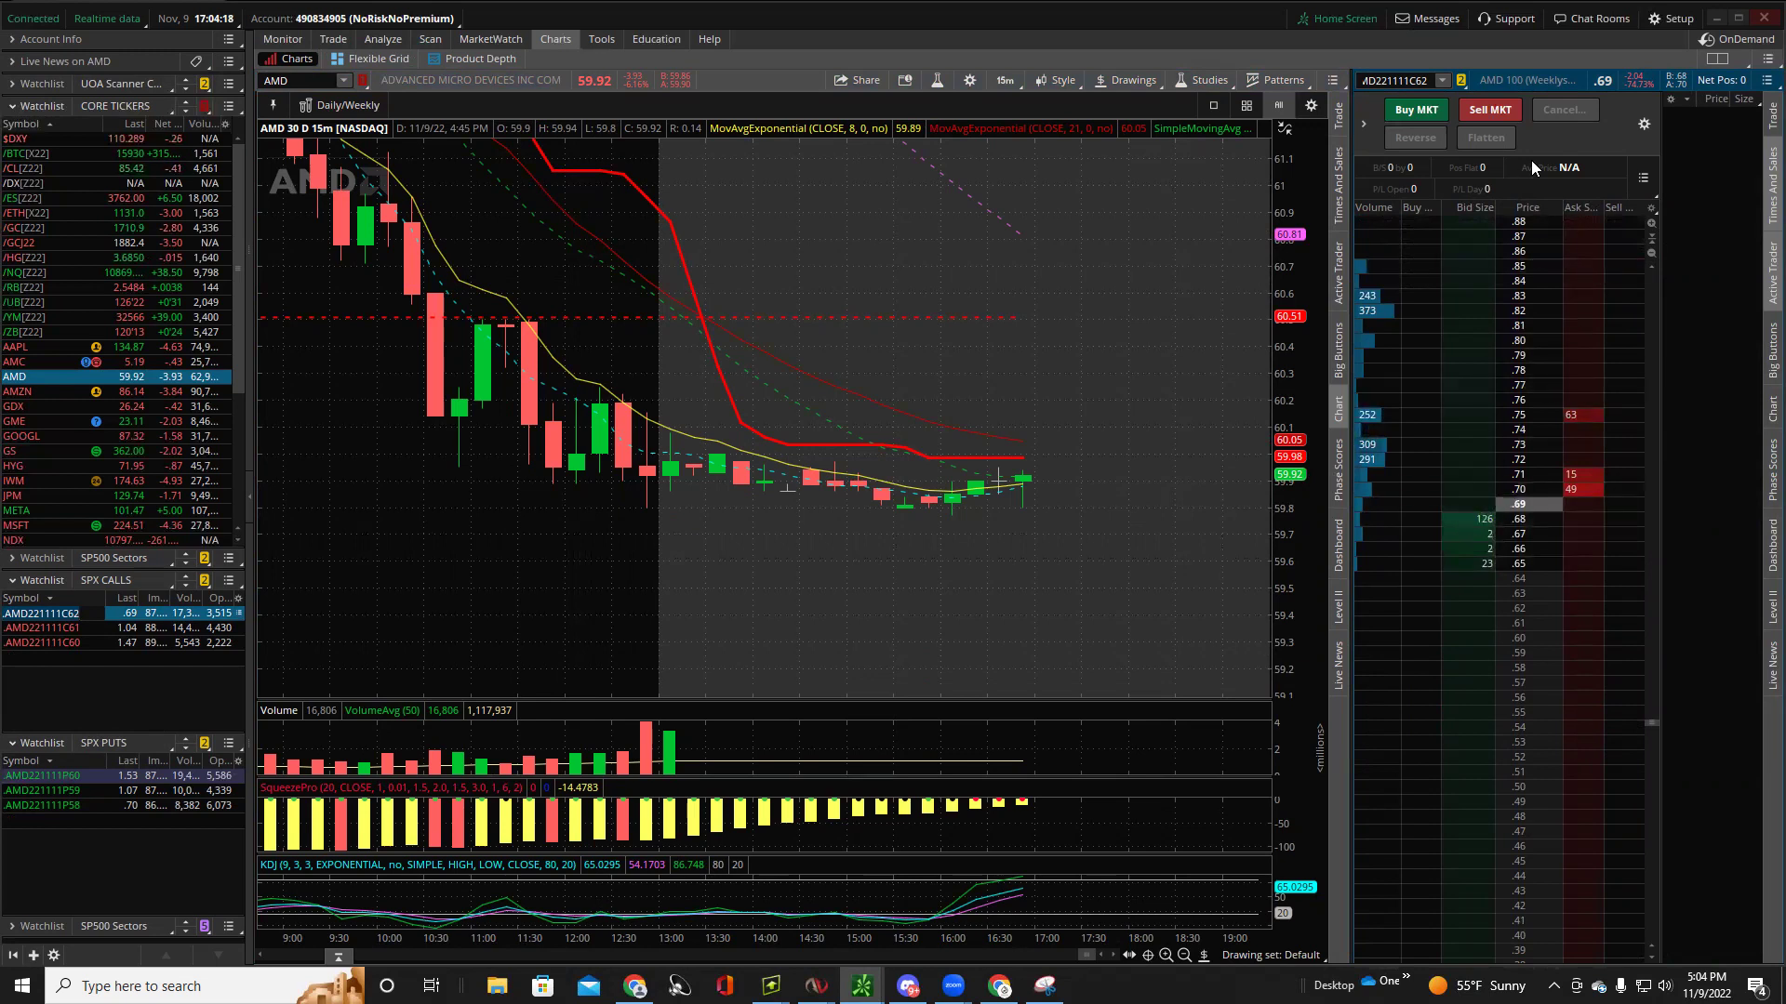
Expand Active Trader's order entry settings and set the order quantity to 1.
click(1361, 126)
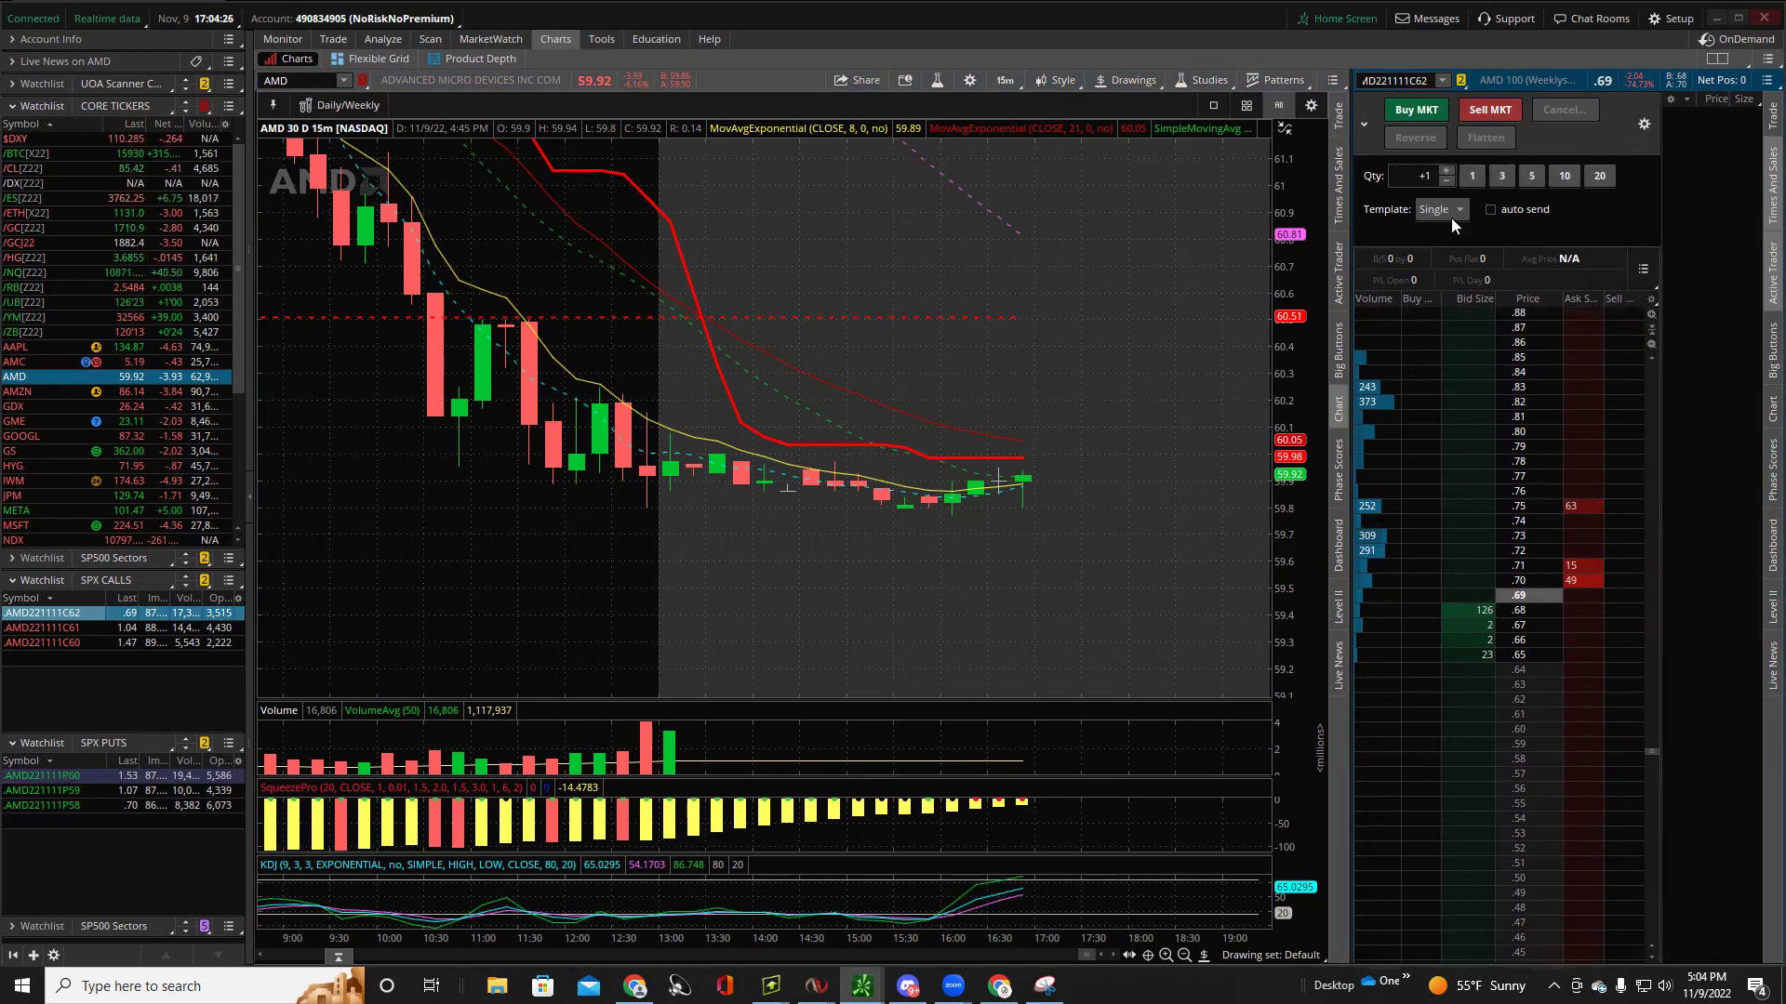
click(1564, 182)
click(1466, 177)
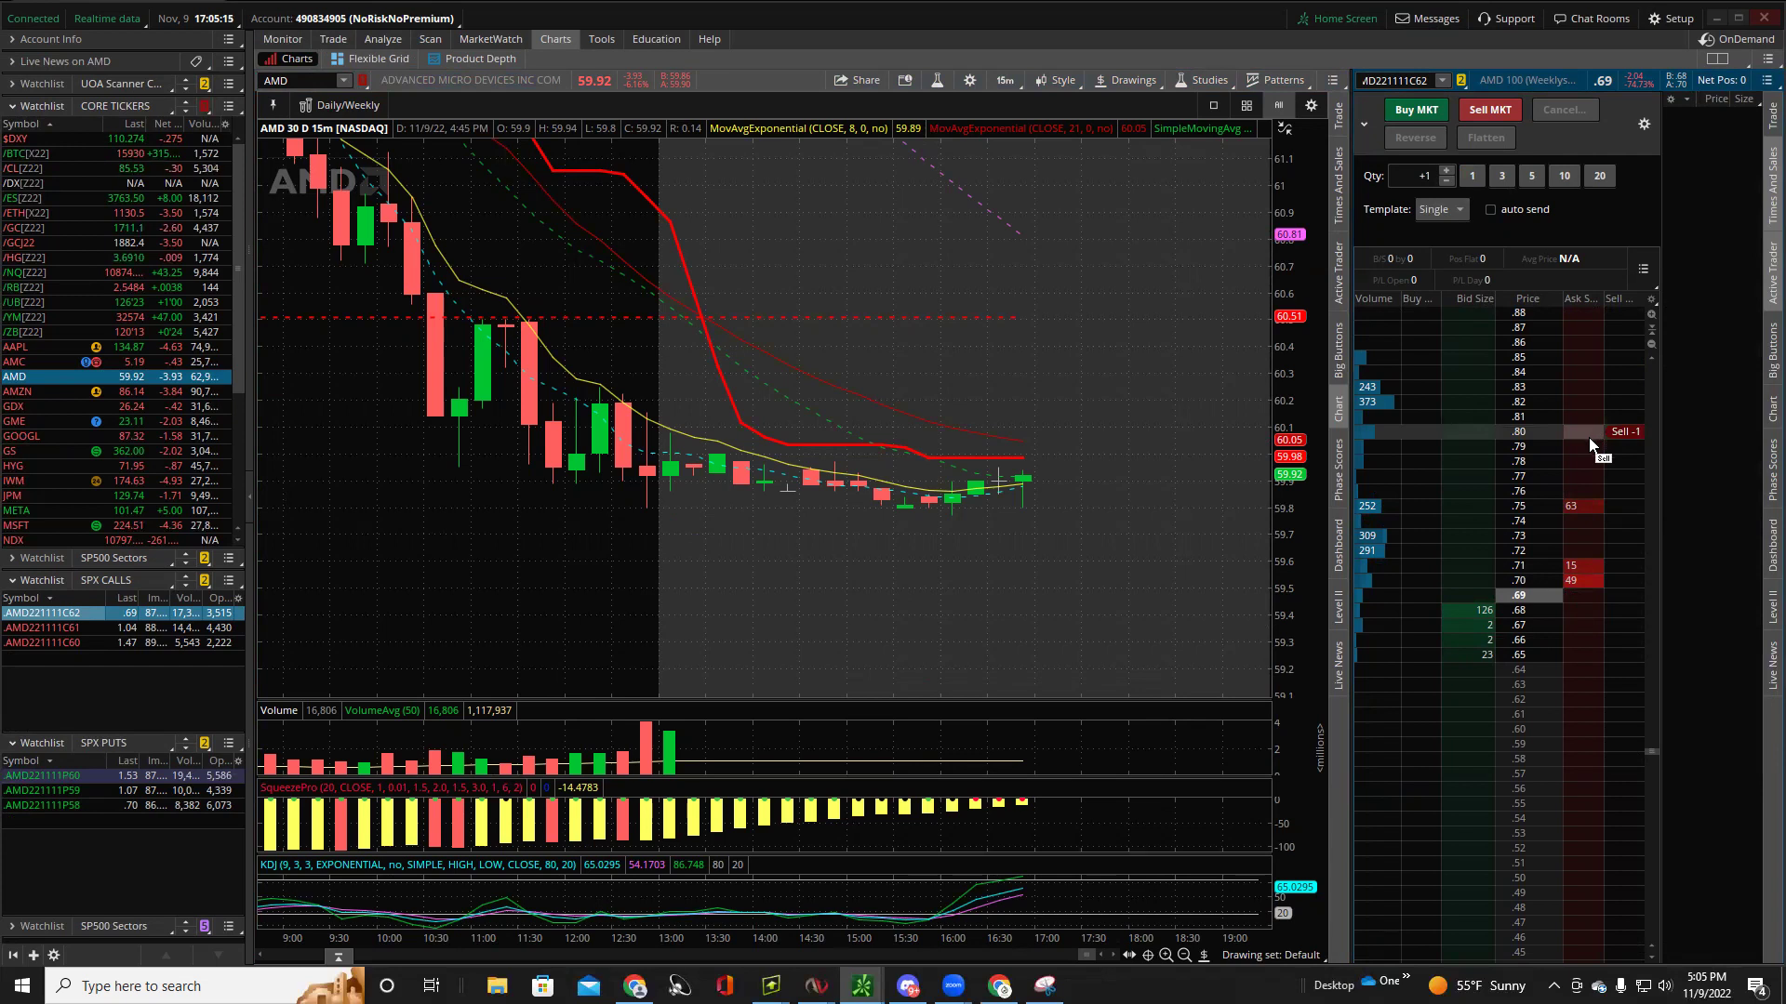
Try several put and call contracts from the watchlists in Active Trader, ending on the AMD 11 NOV 22 call with strike 61.
click(89, 795)
click(77, 629)
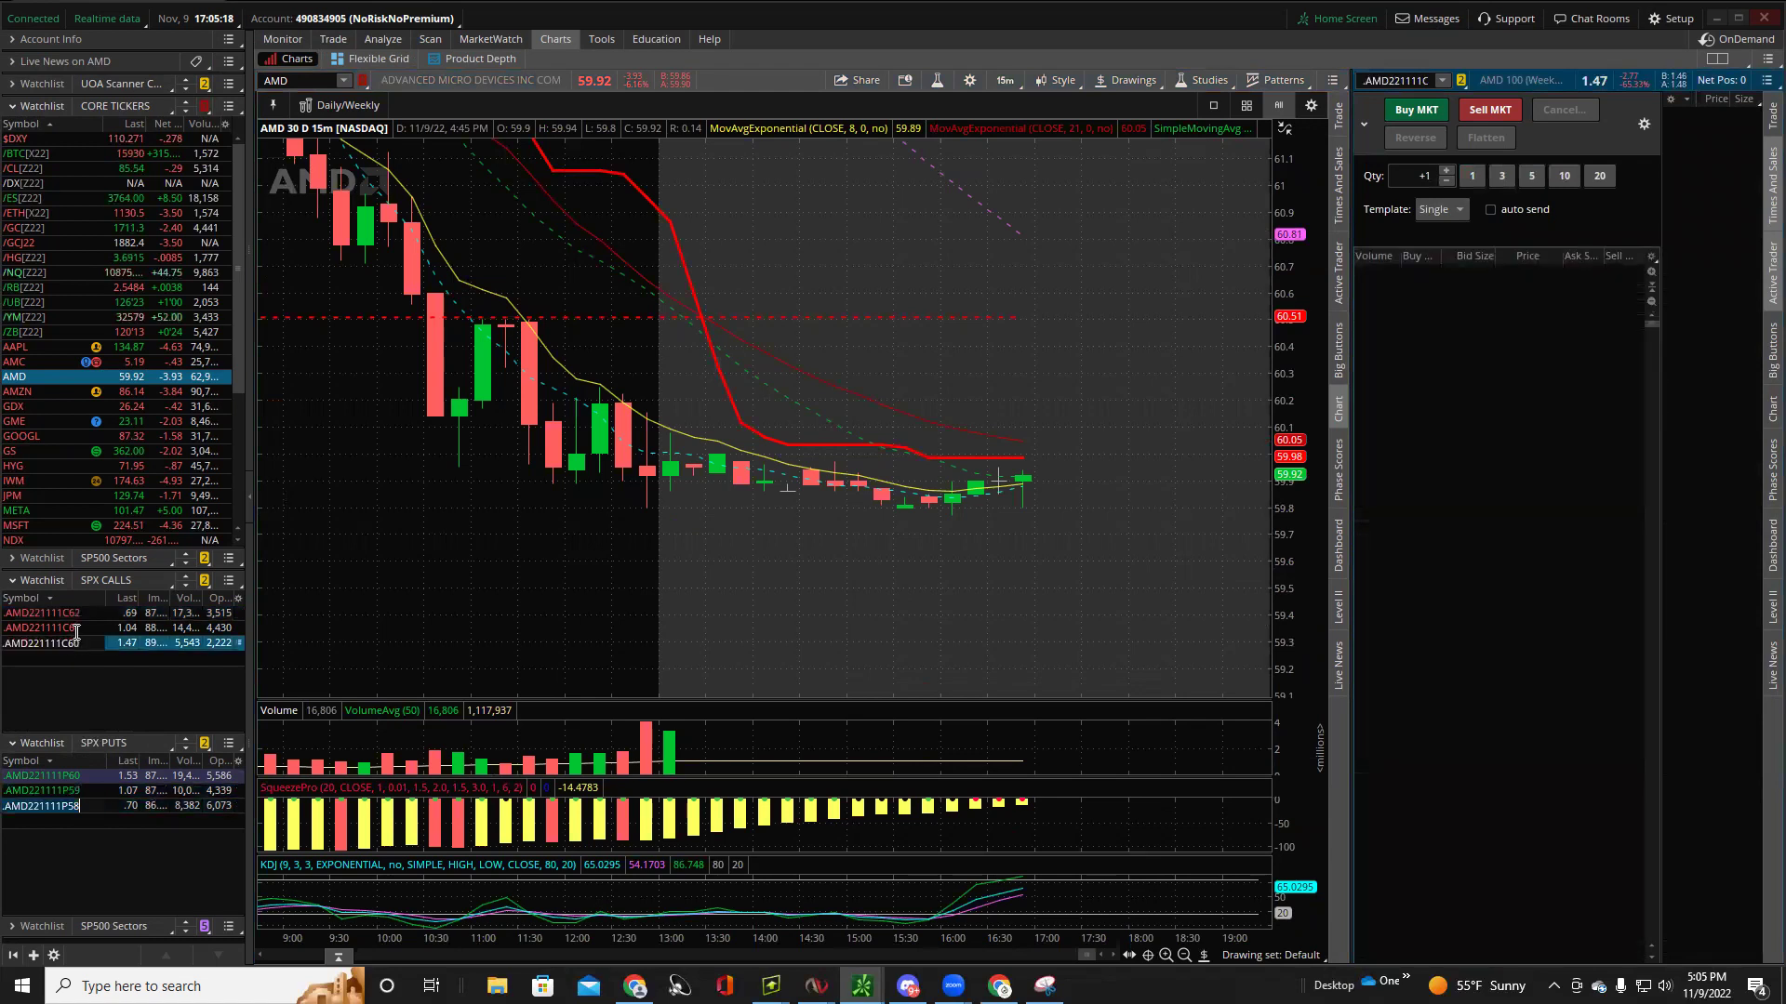
click(80, 613)
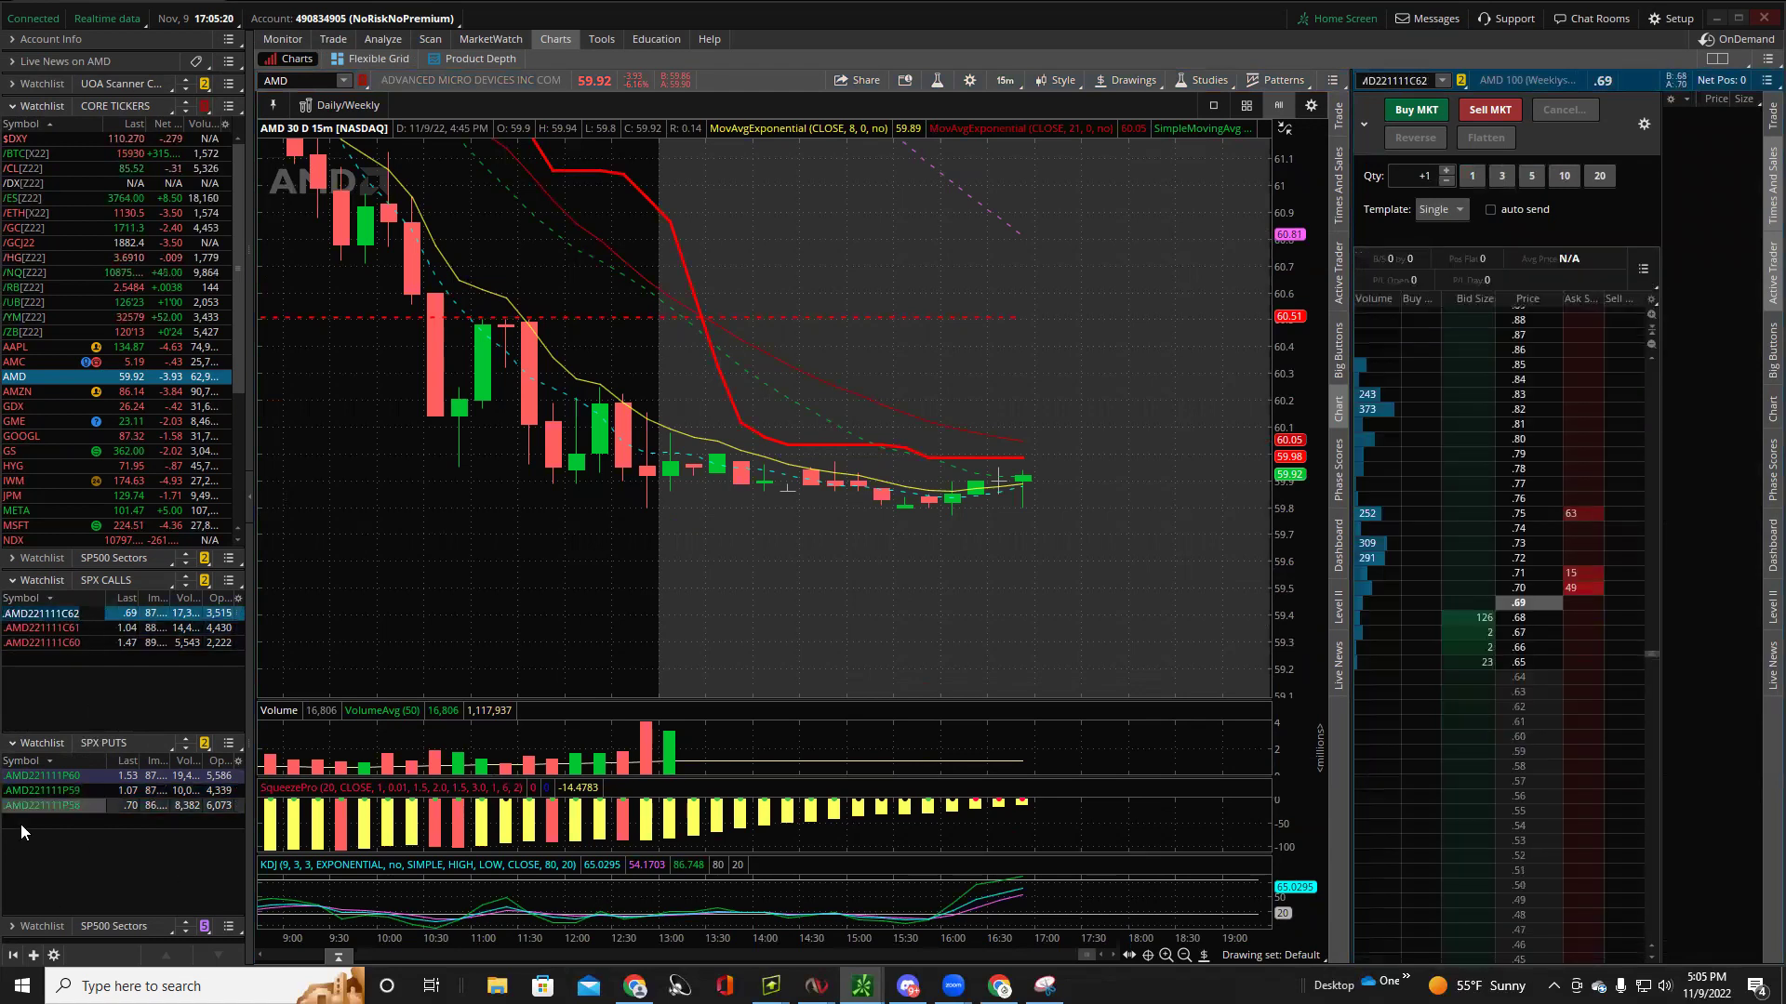
click(42, 790)
click(61, 630)
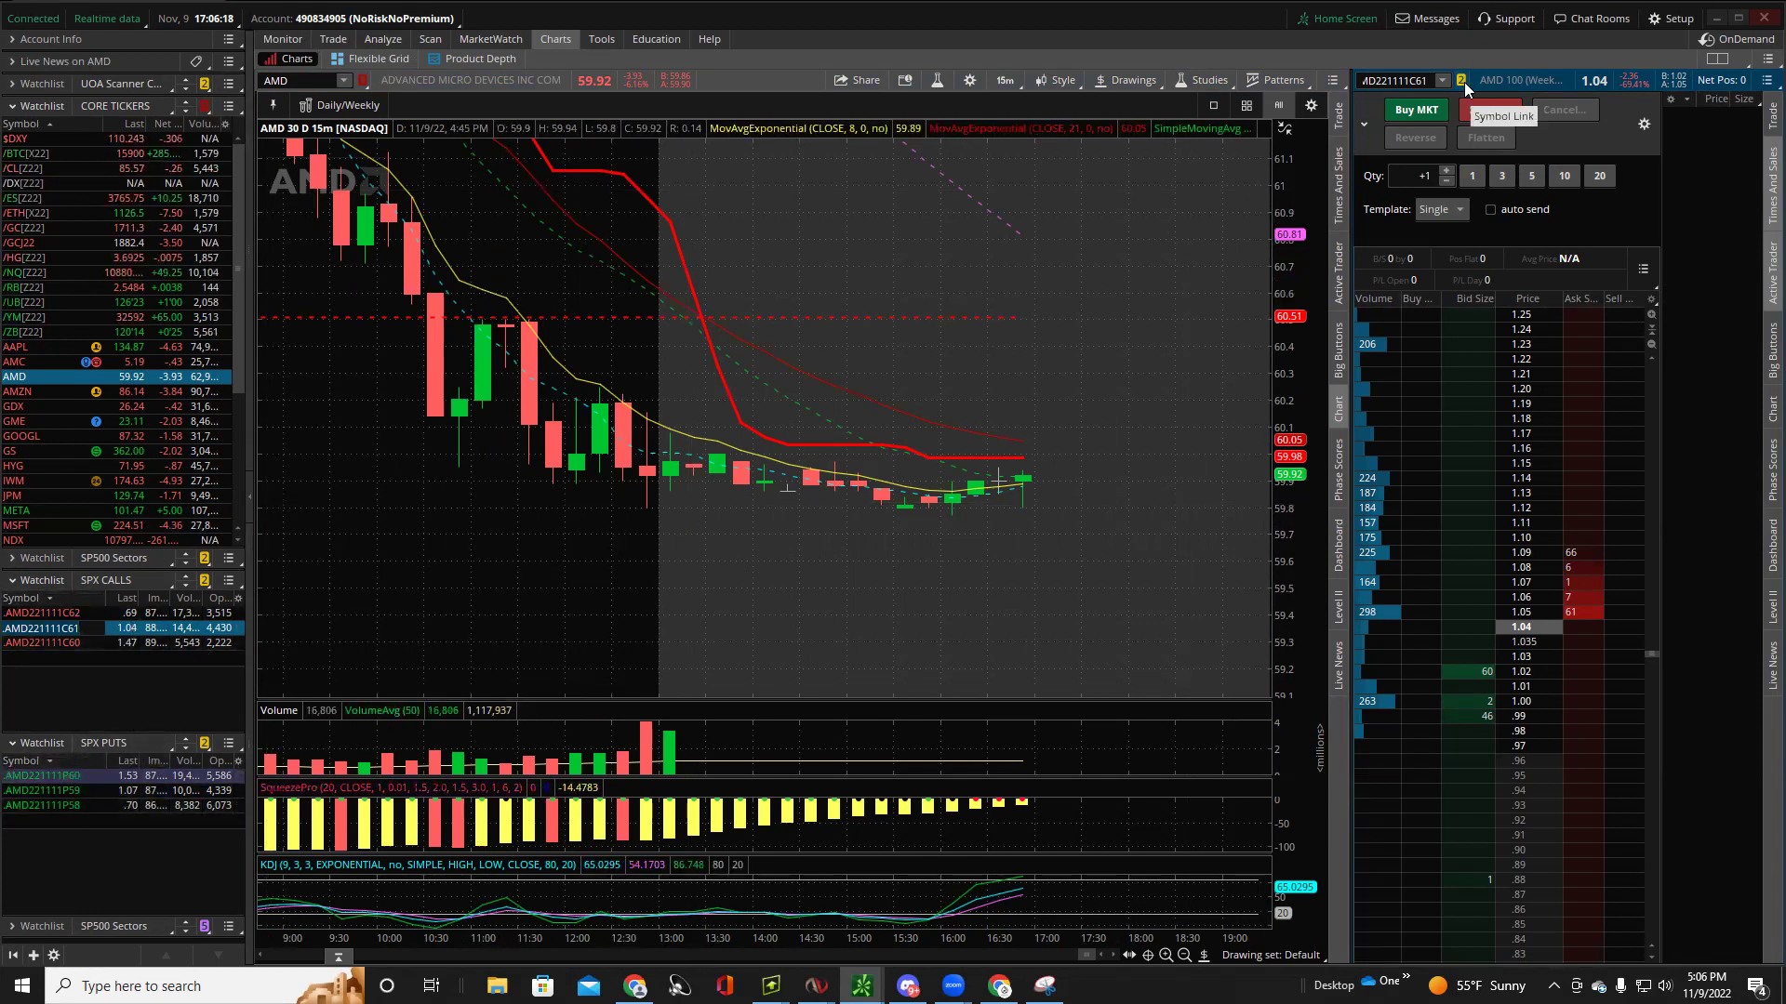
Hide the Times And Sales gadget beside the chart, keeping Active Trader open.
click(1758, 272)
click(1756, 275)
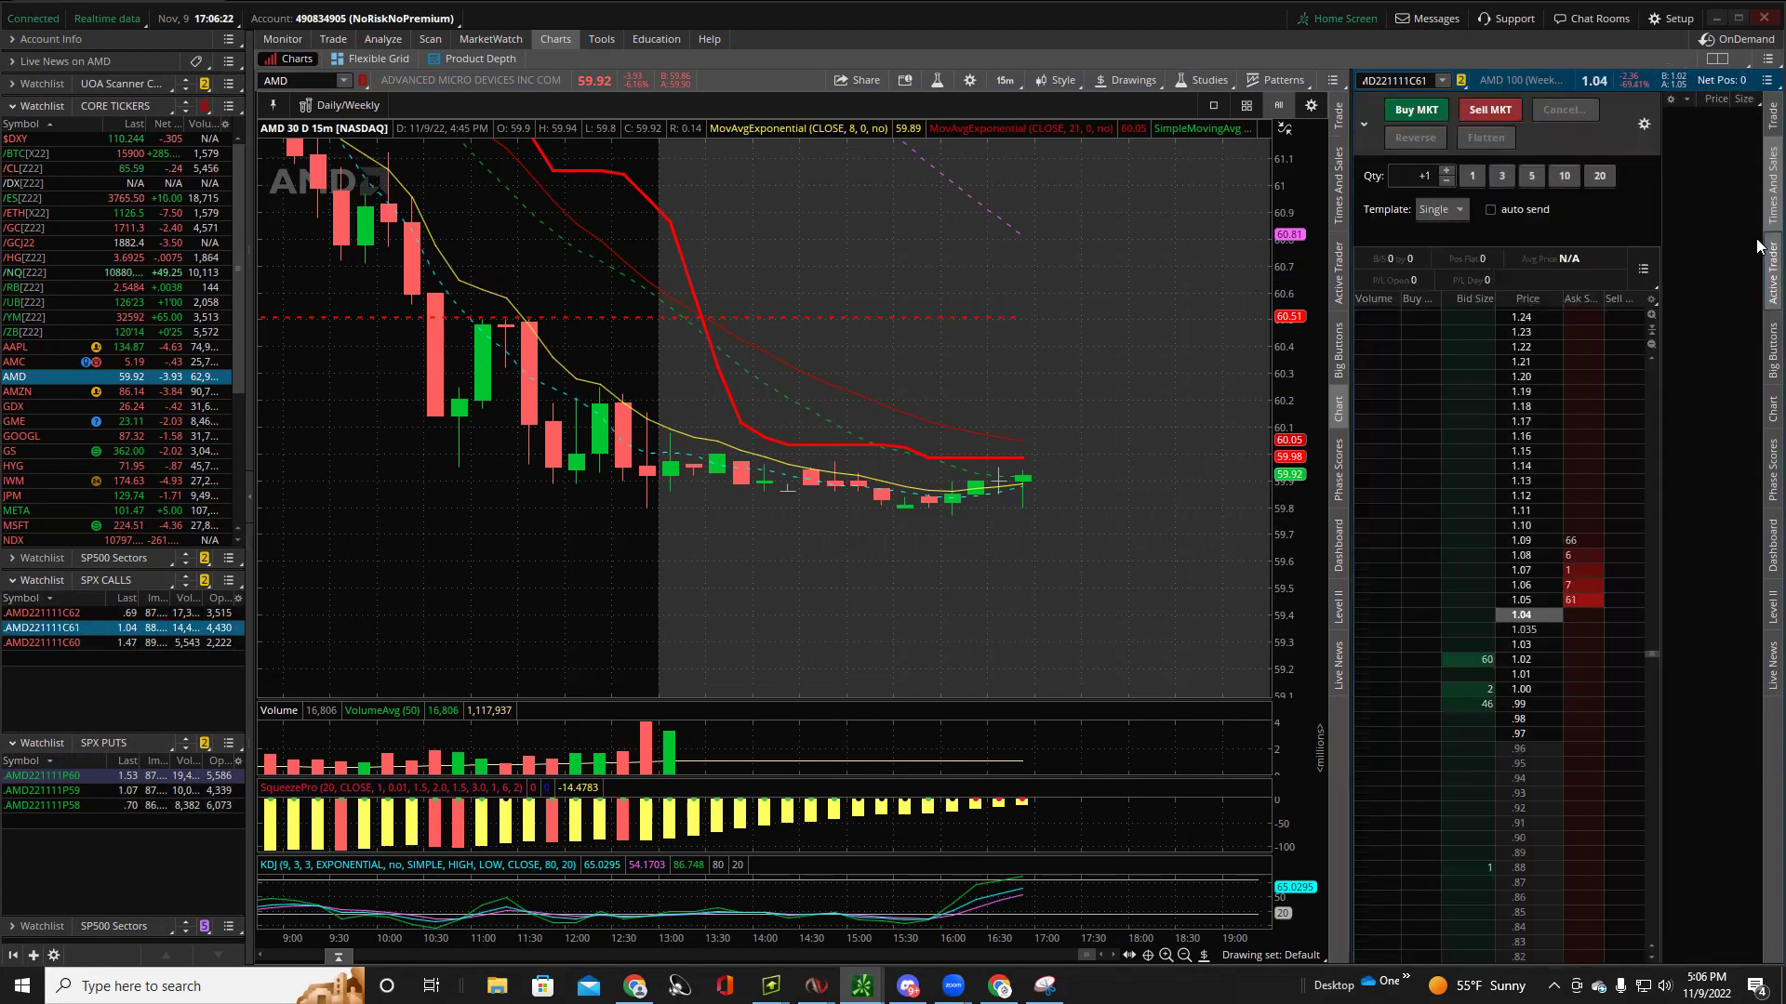
click(1760, 181)
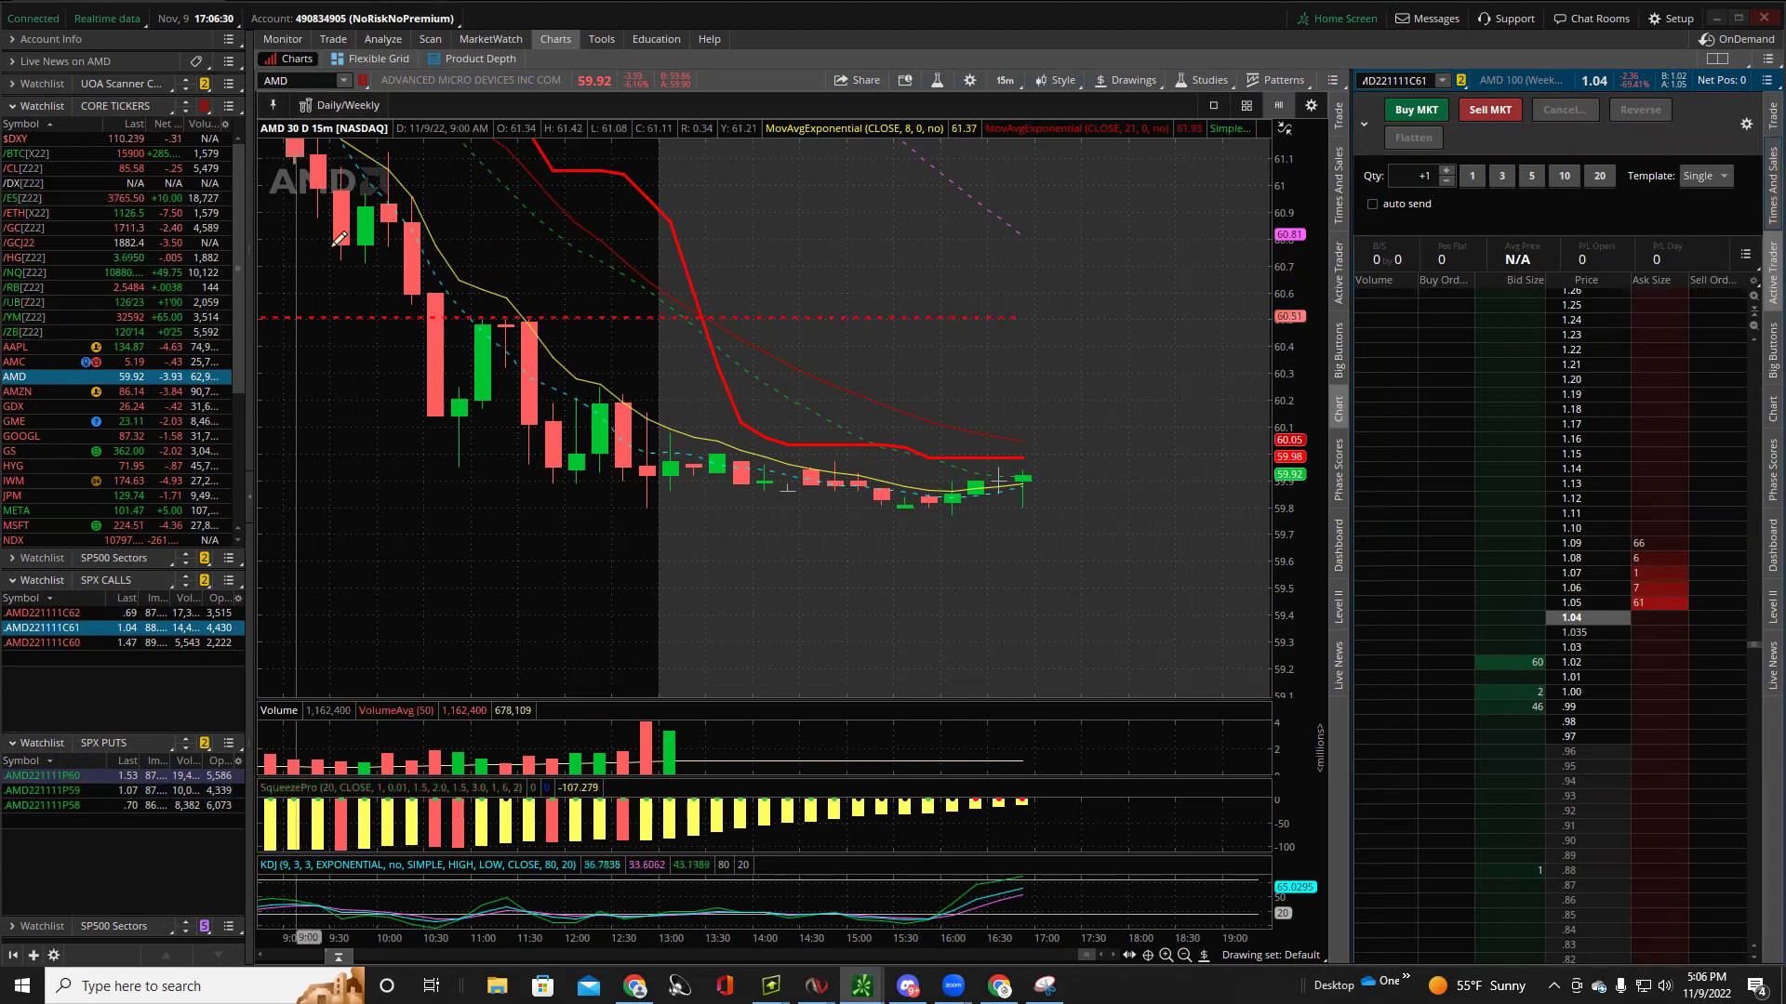
View the Flexible Grid chart layout and return to the single AMD chart.
click(376, 57)
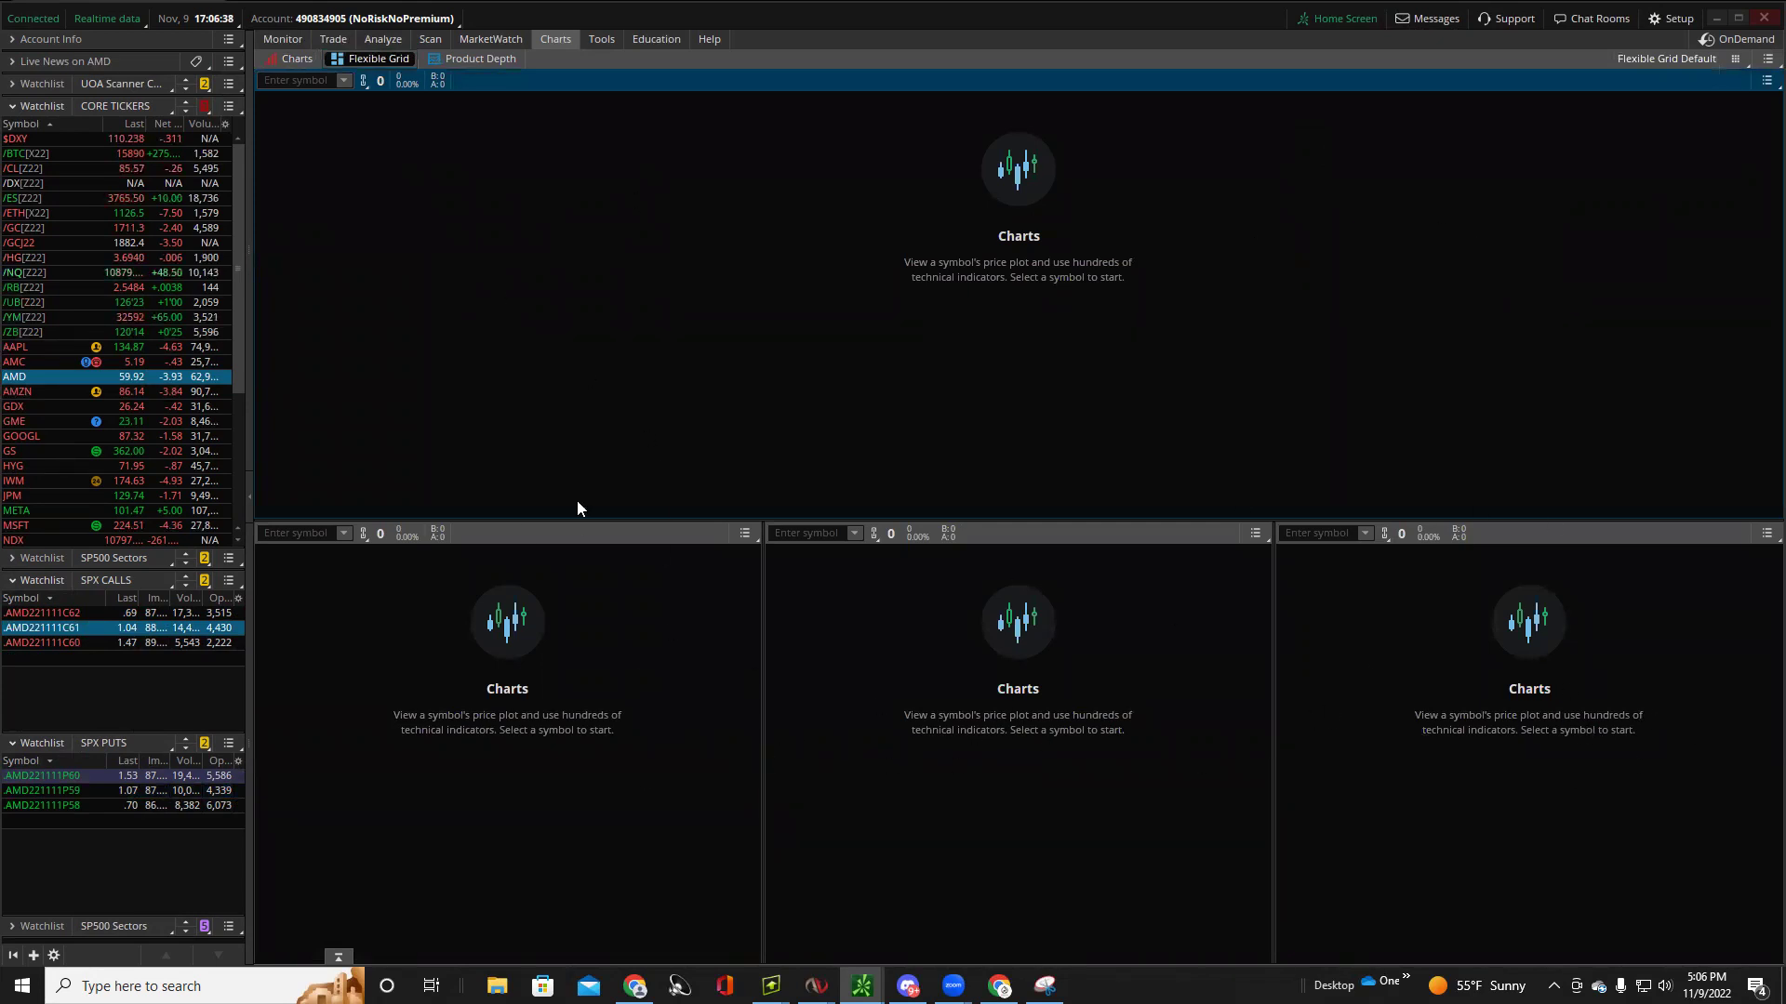
click(285, 56)
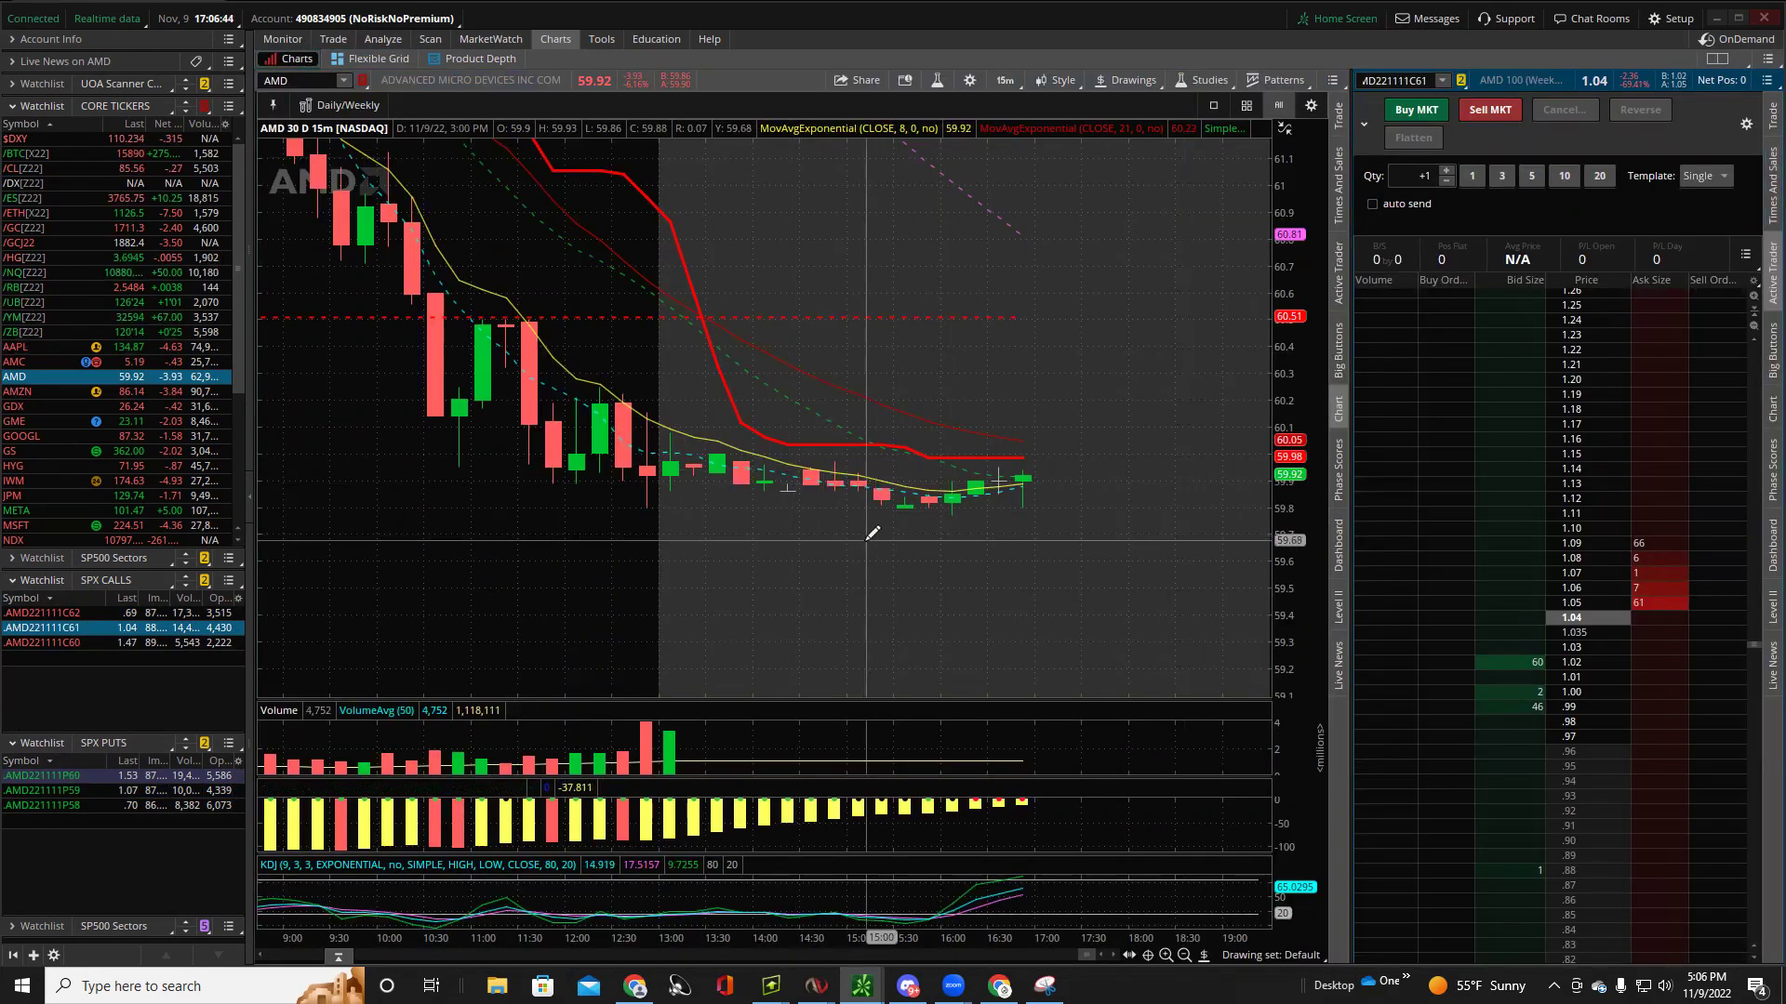
Open the Trade section's Active Trader grid and briefly show the price ladder beside the option chart before hiding it again.
click(333, 38)
click(595, 58)
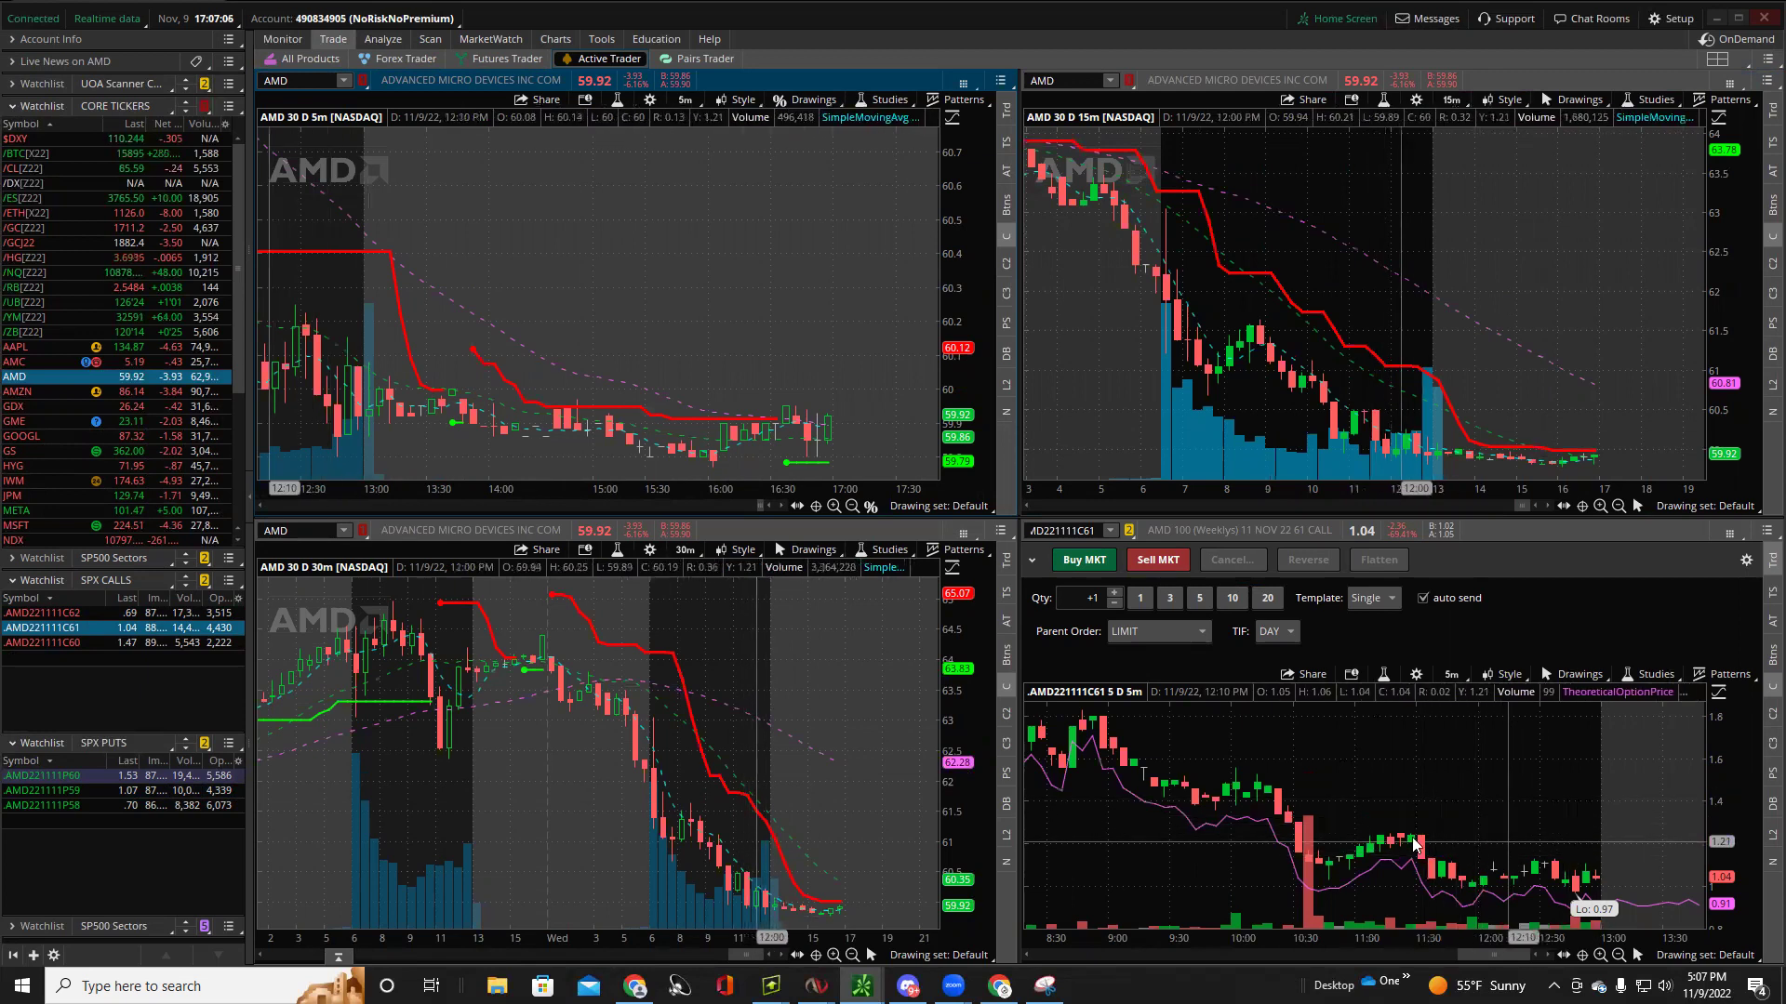
click(1771, 621)
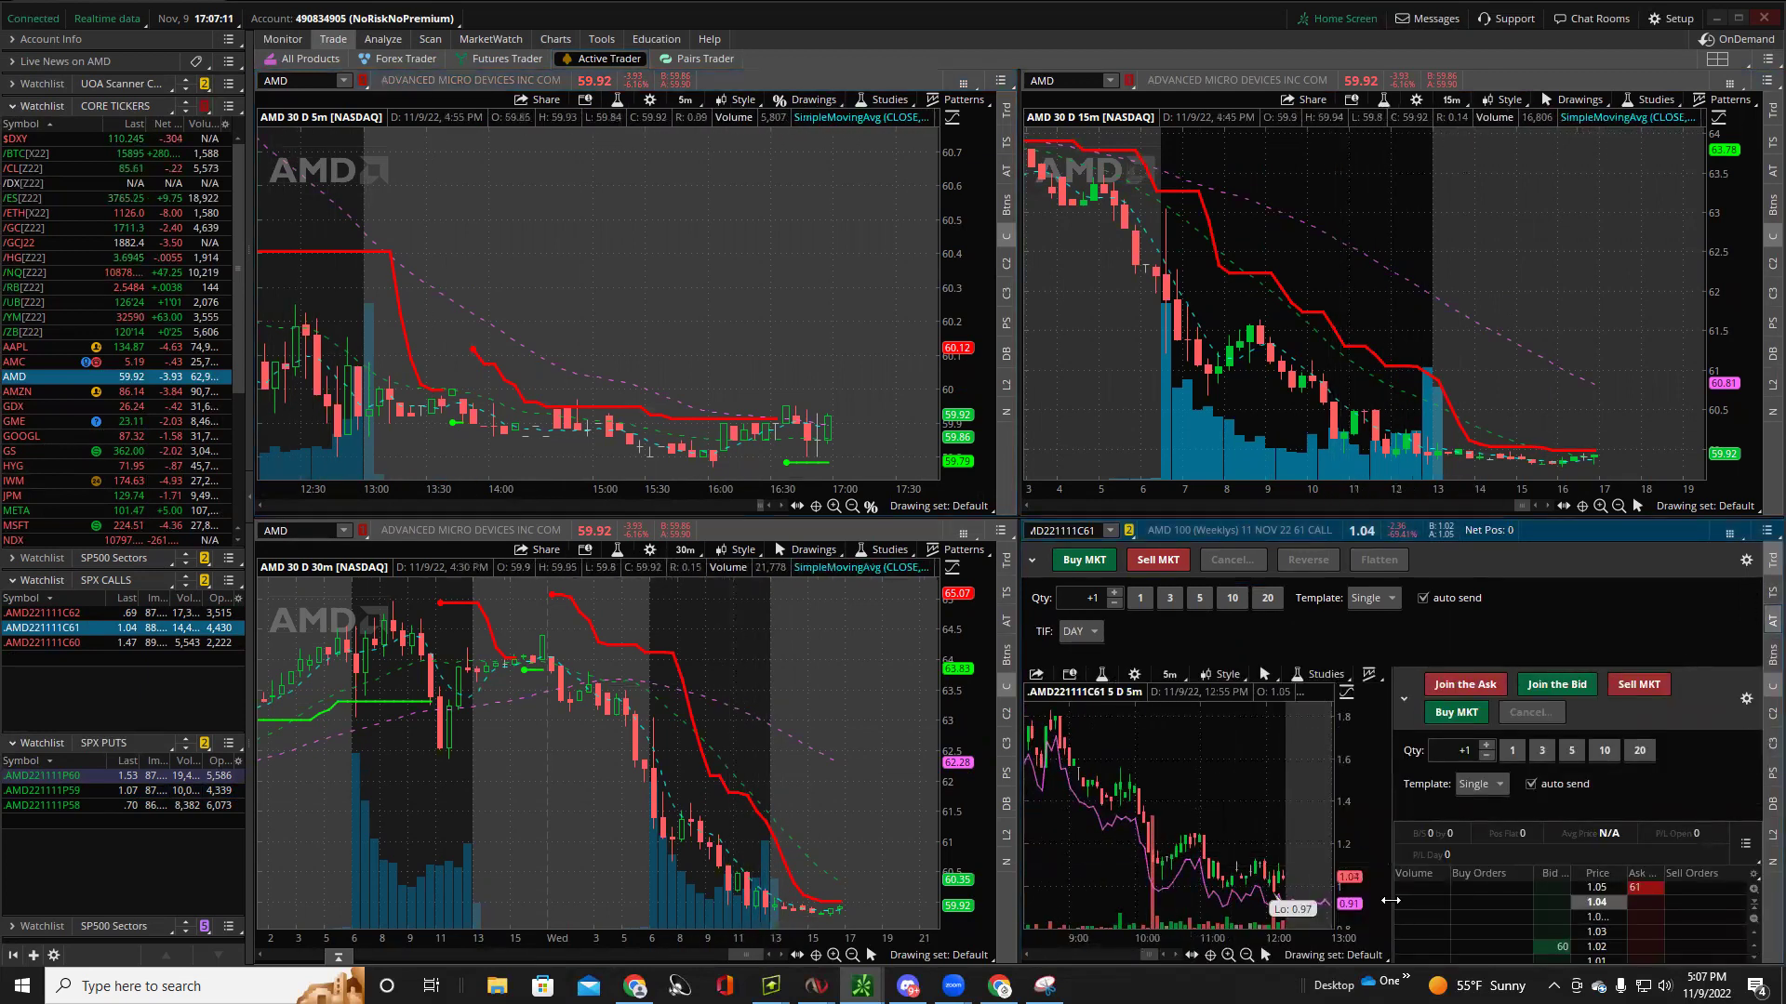
click(1771, 621)
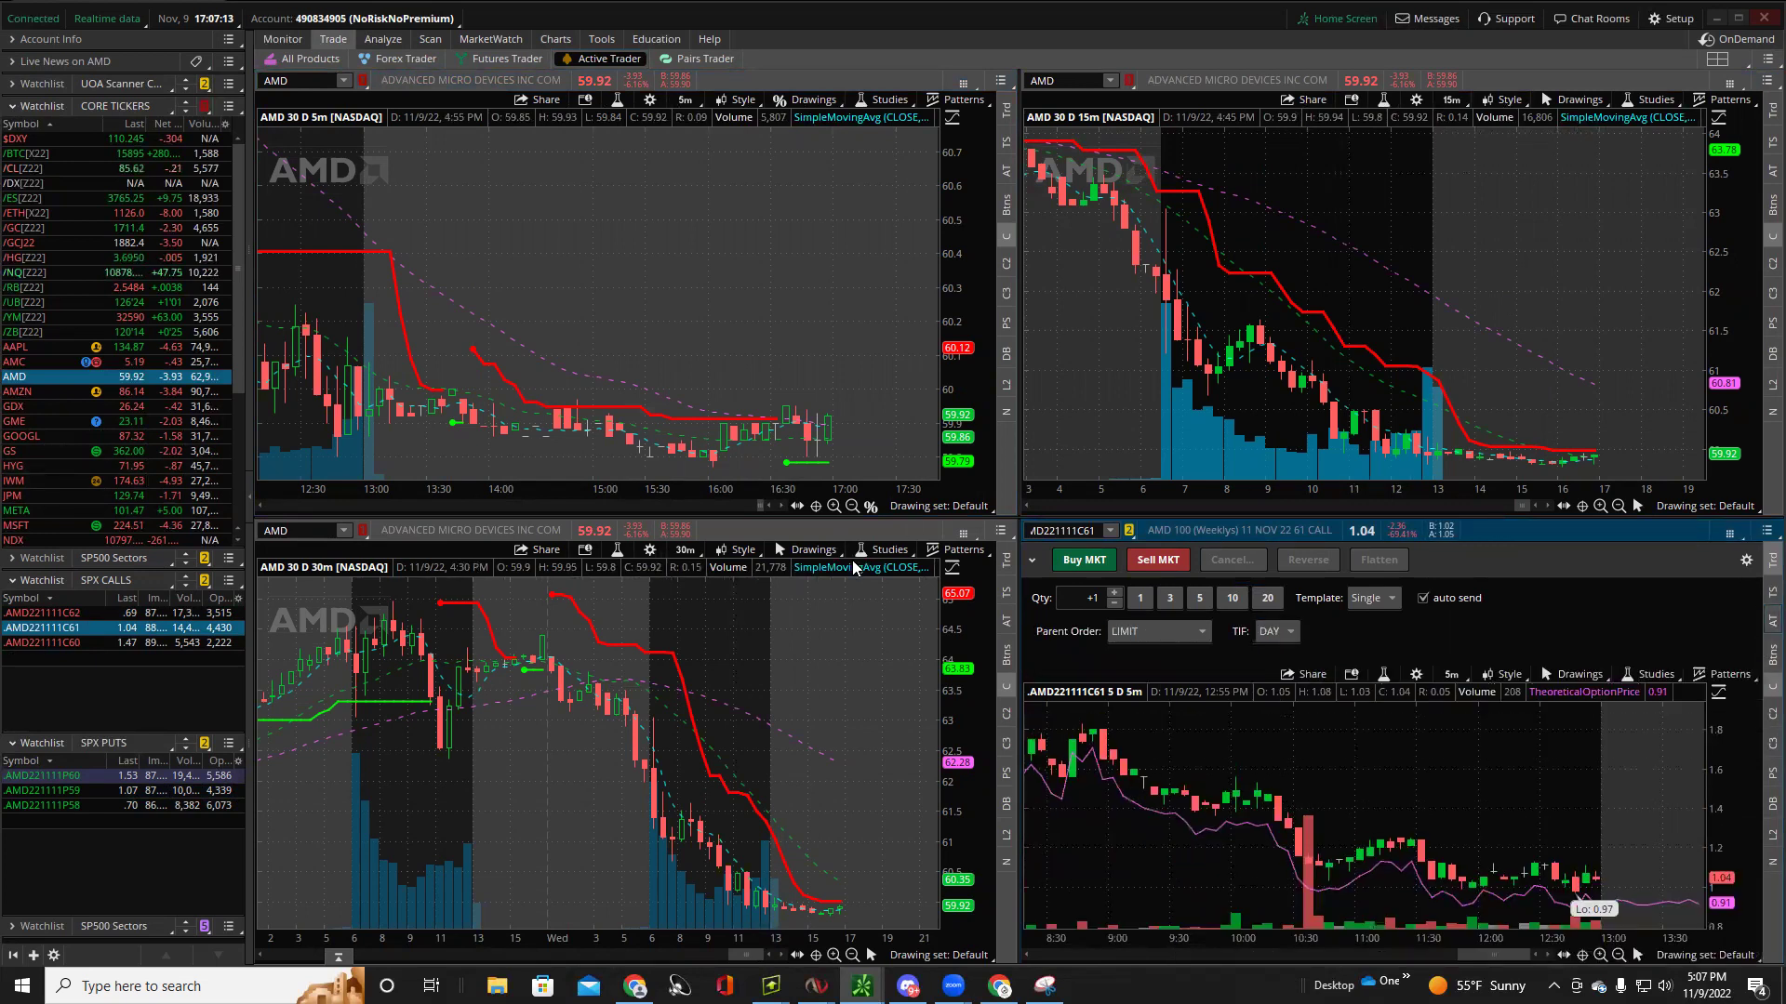
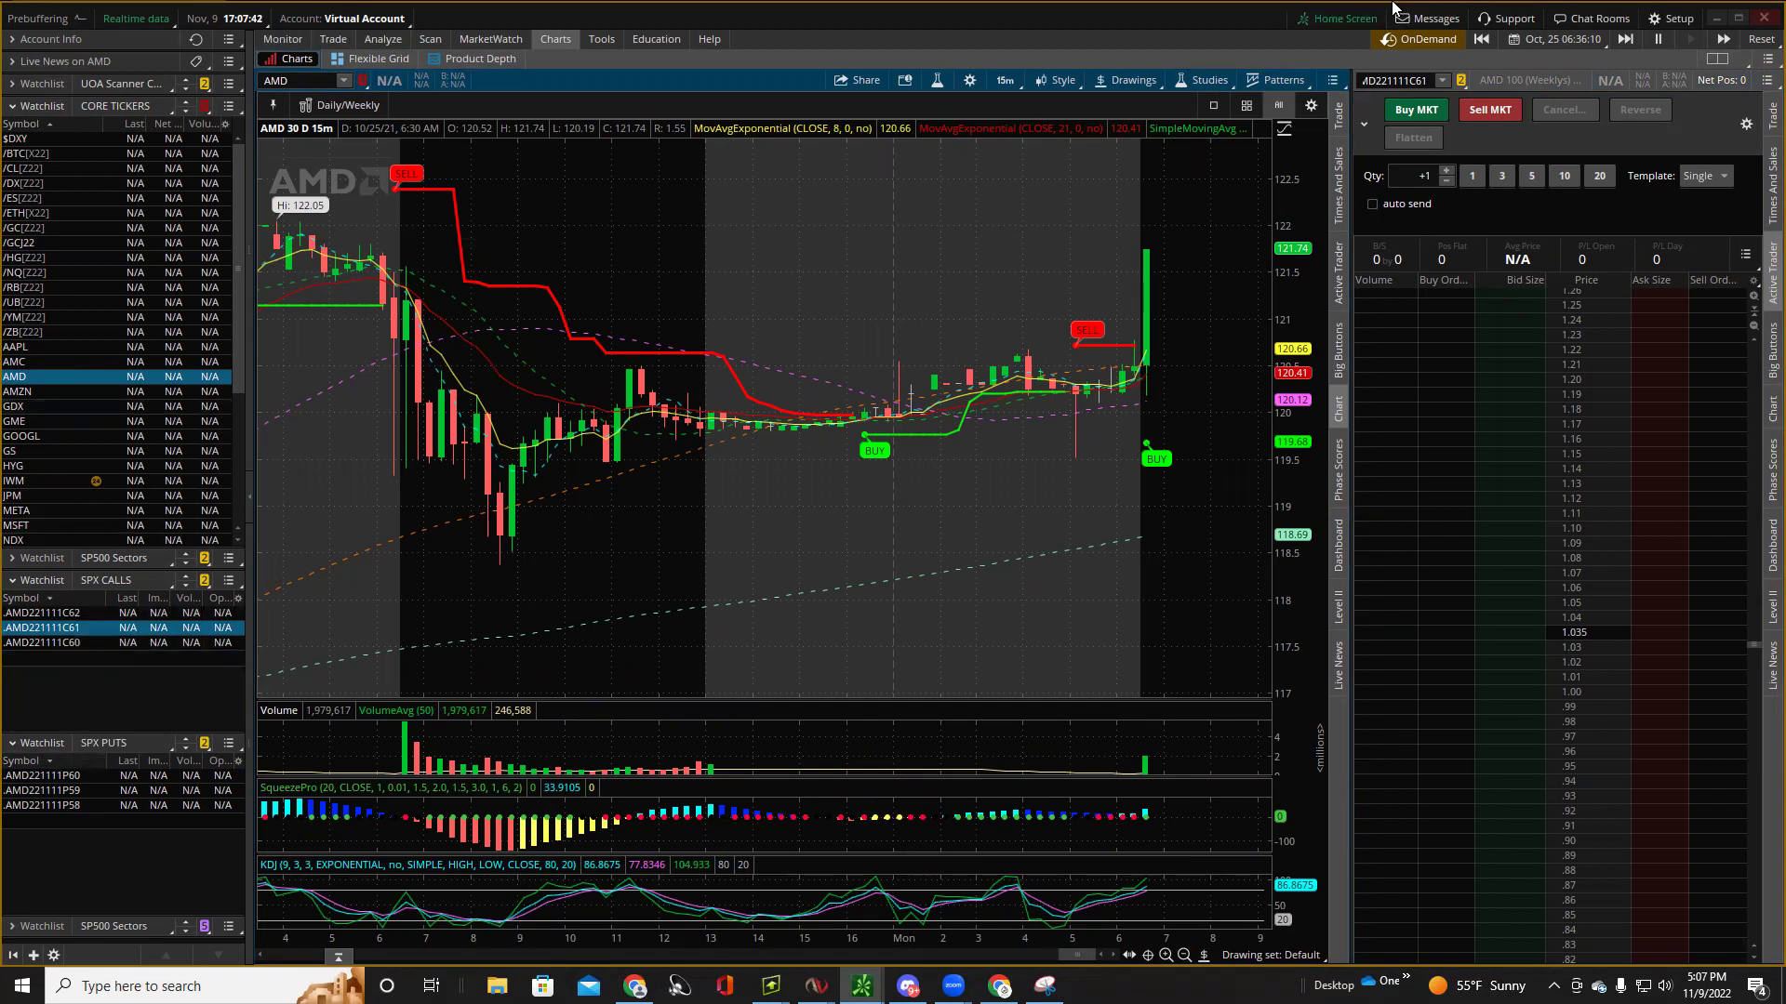
Set the OnDemand replay date to November 7, 2022 with the time at 06:36:10 and start the replay.
click(1549, 40)
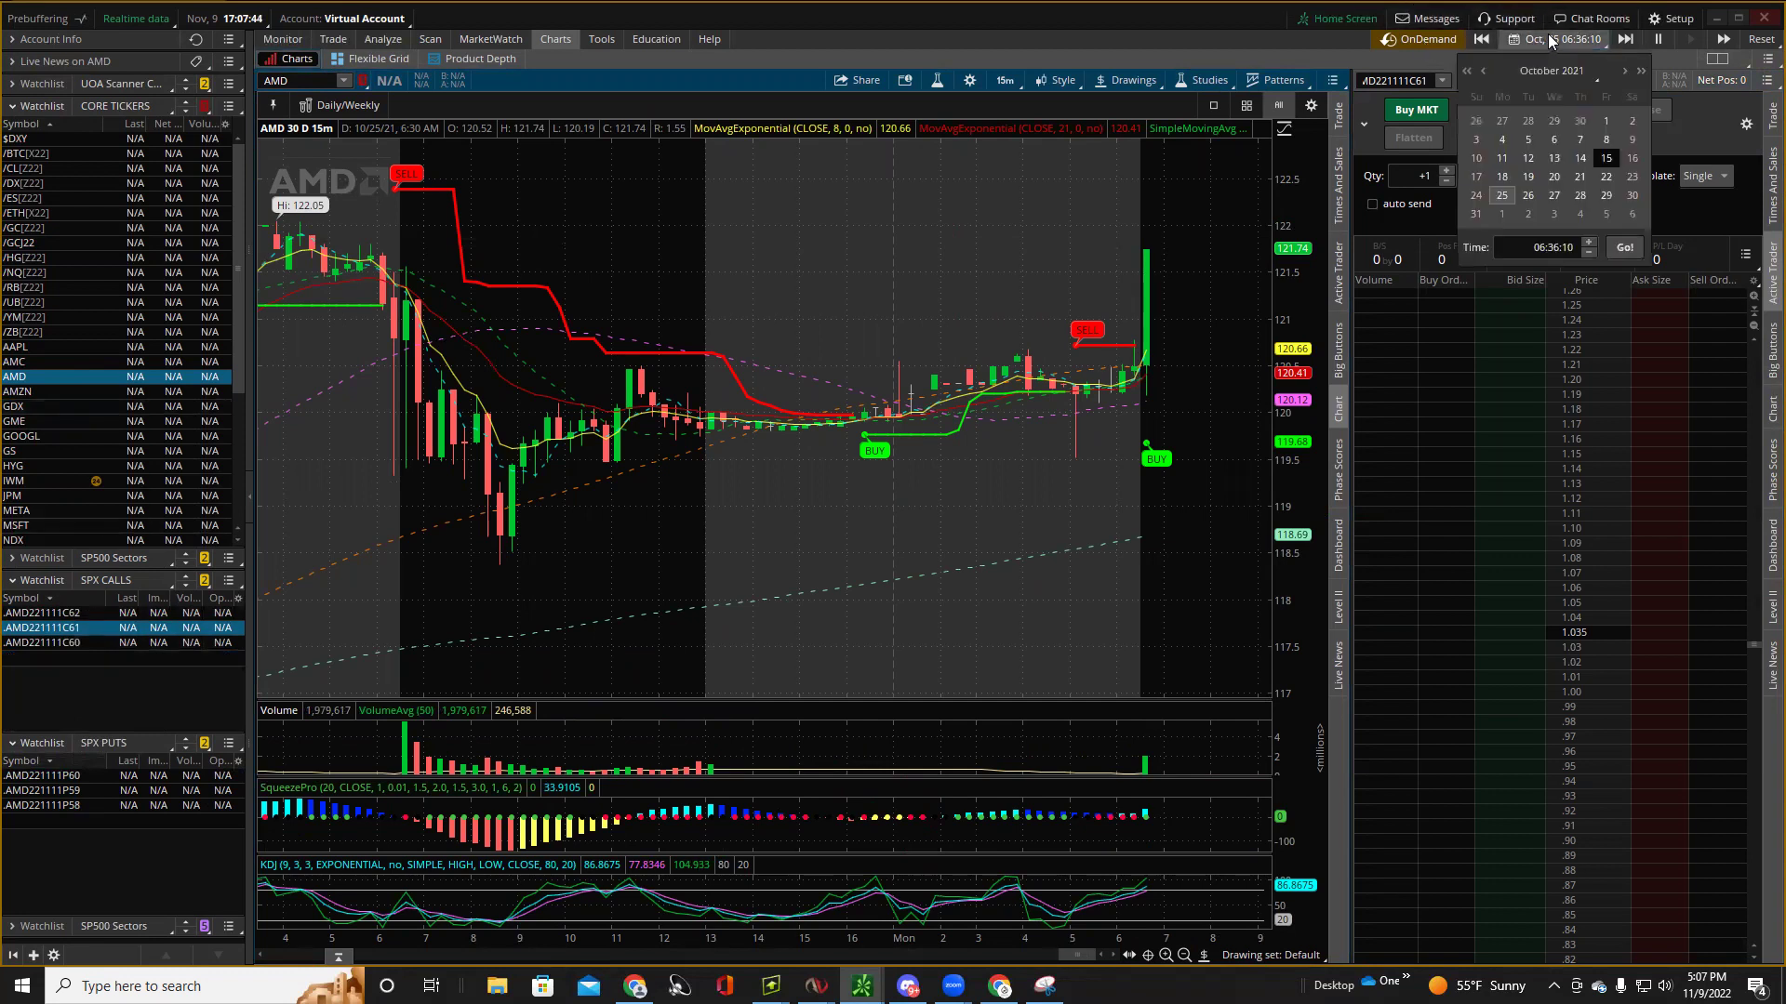
click(1639, 69)
click(1638, 70)
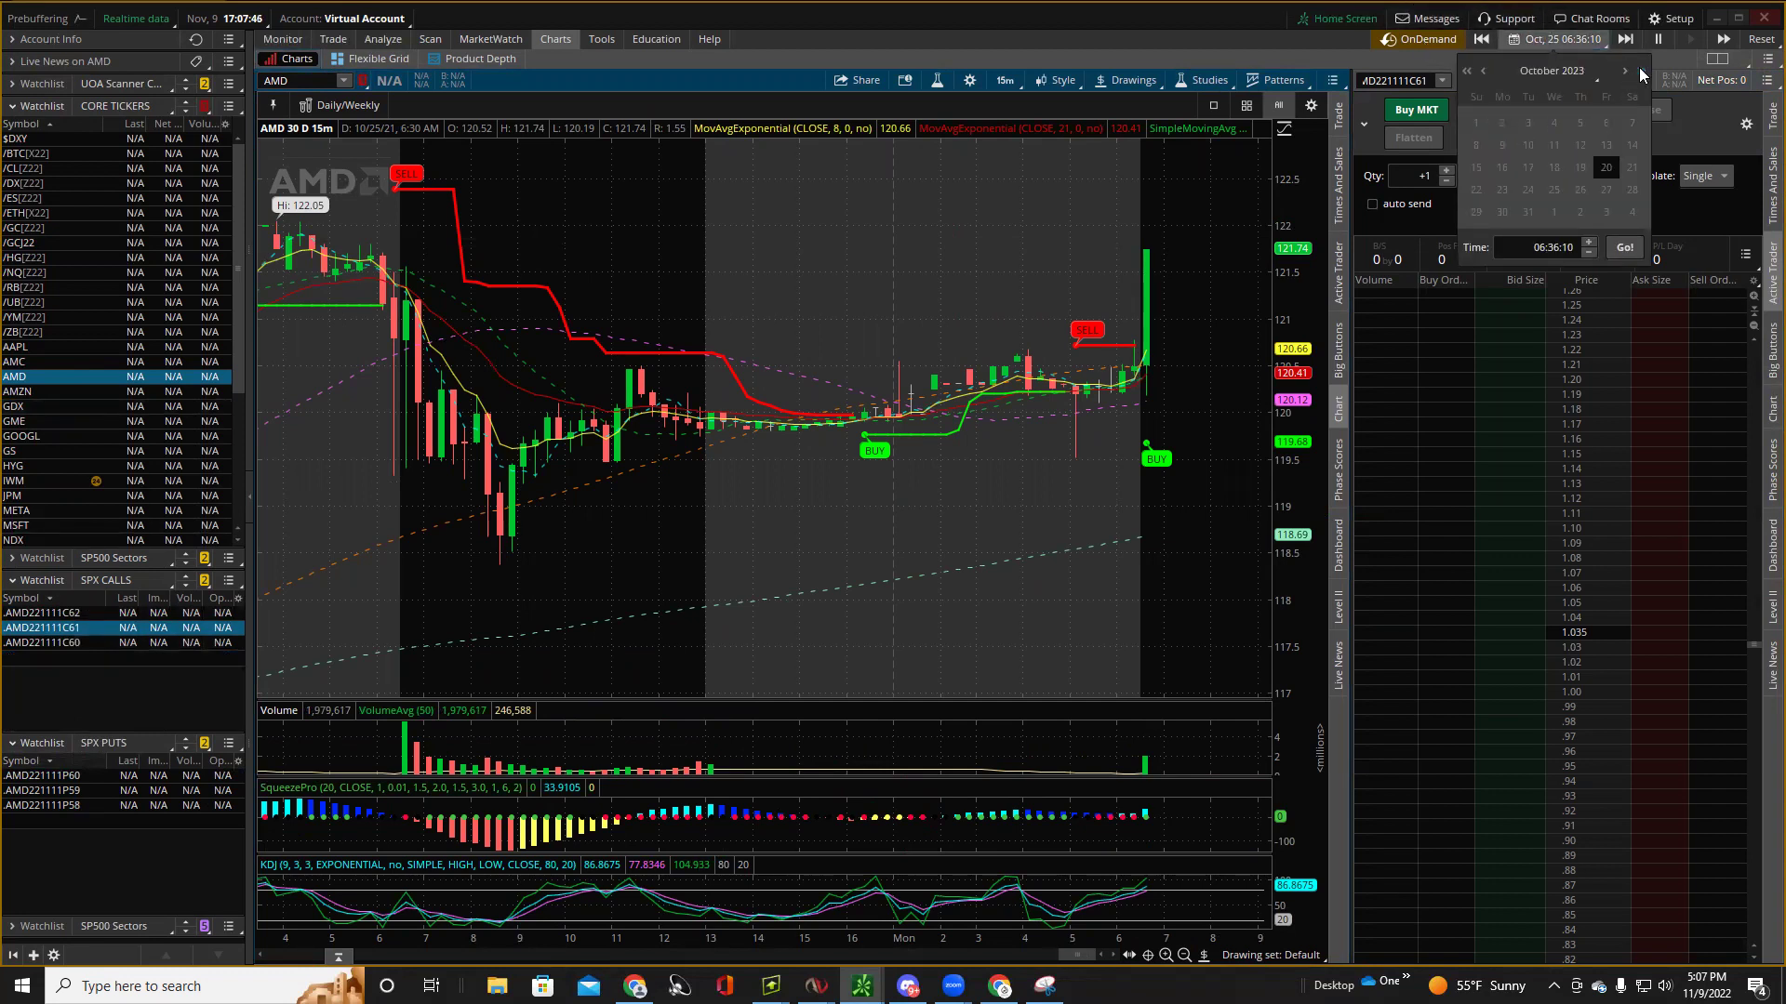
click(1462, 70)
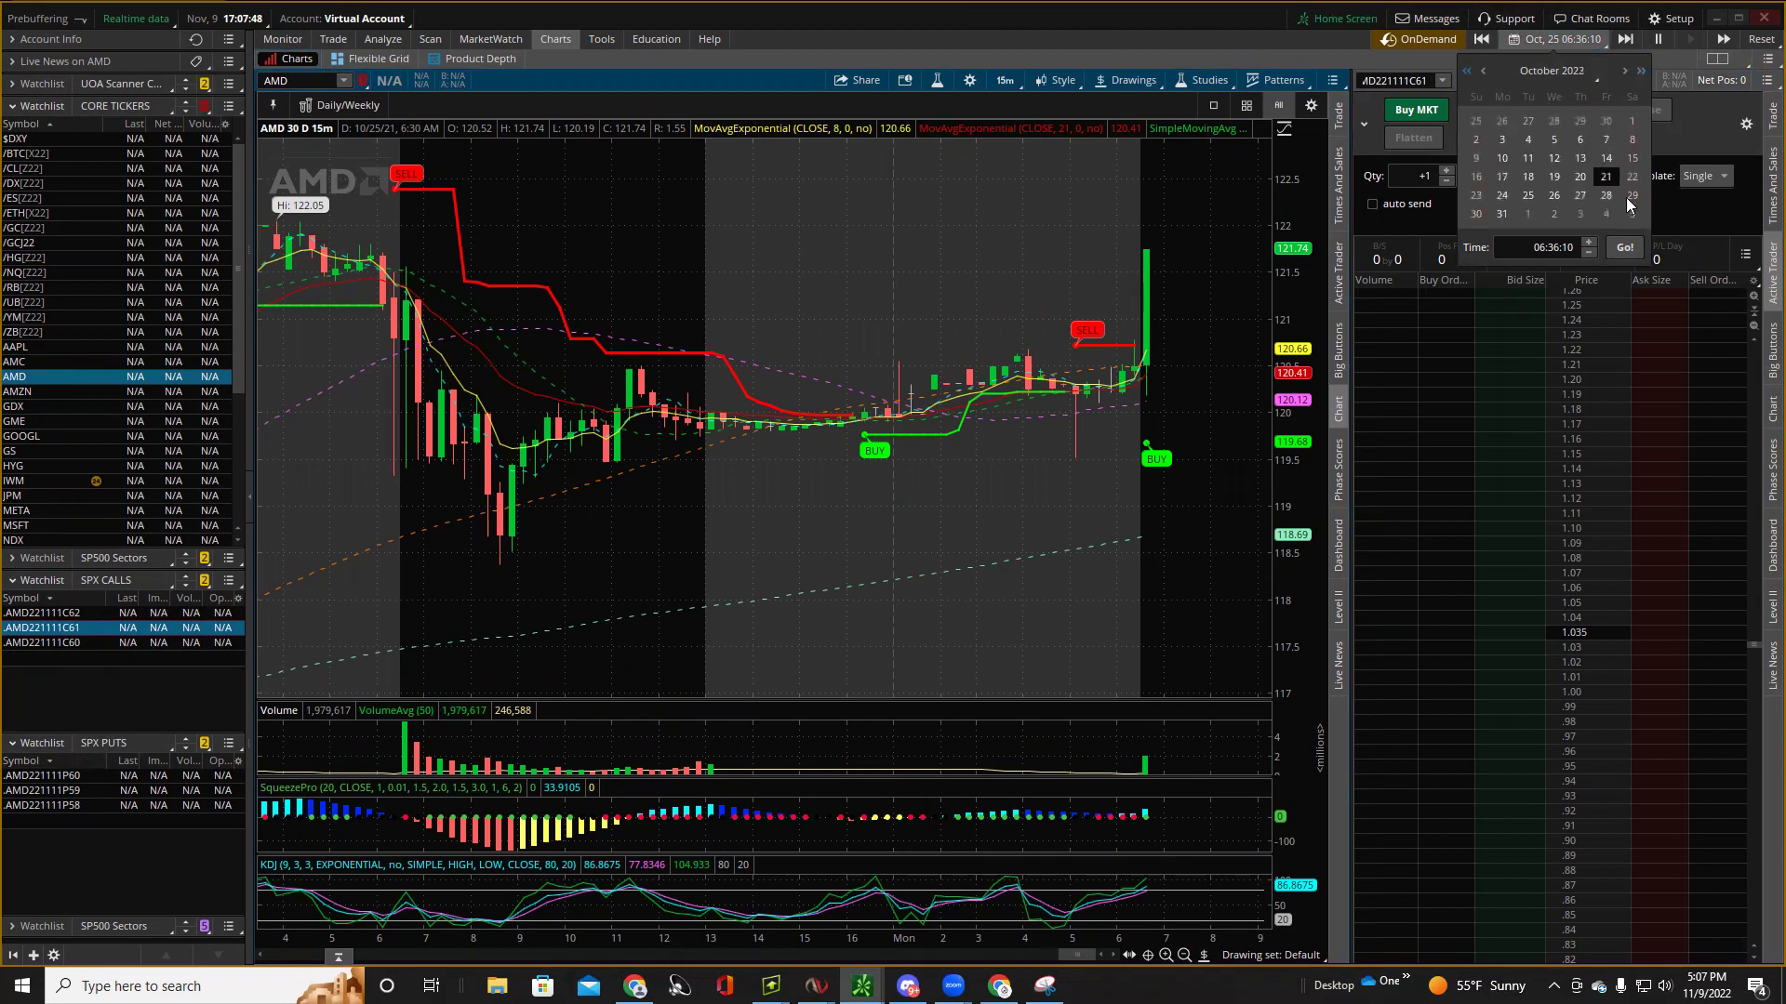
click(1624, 71)
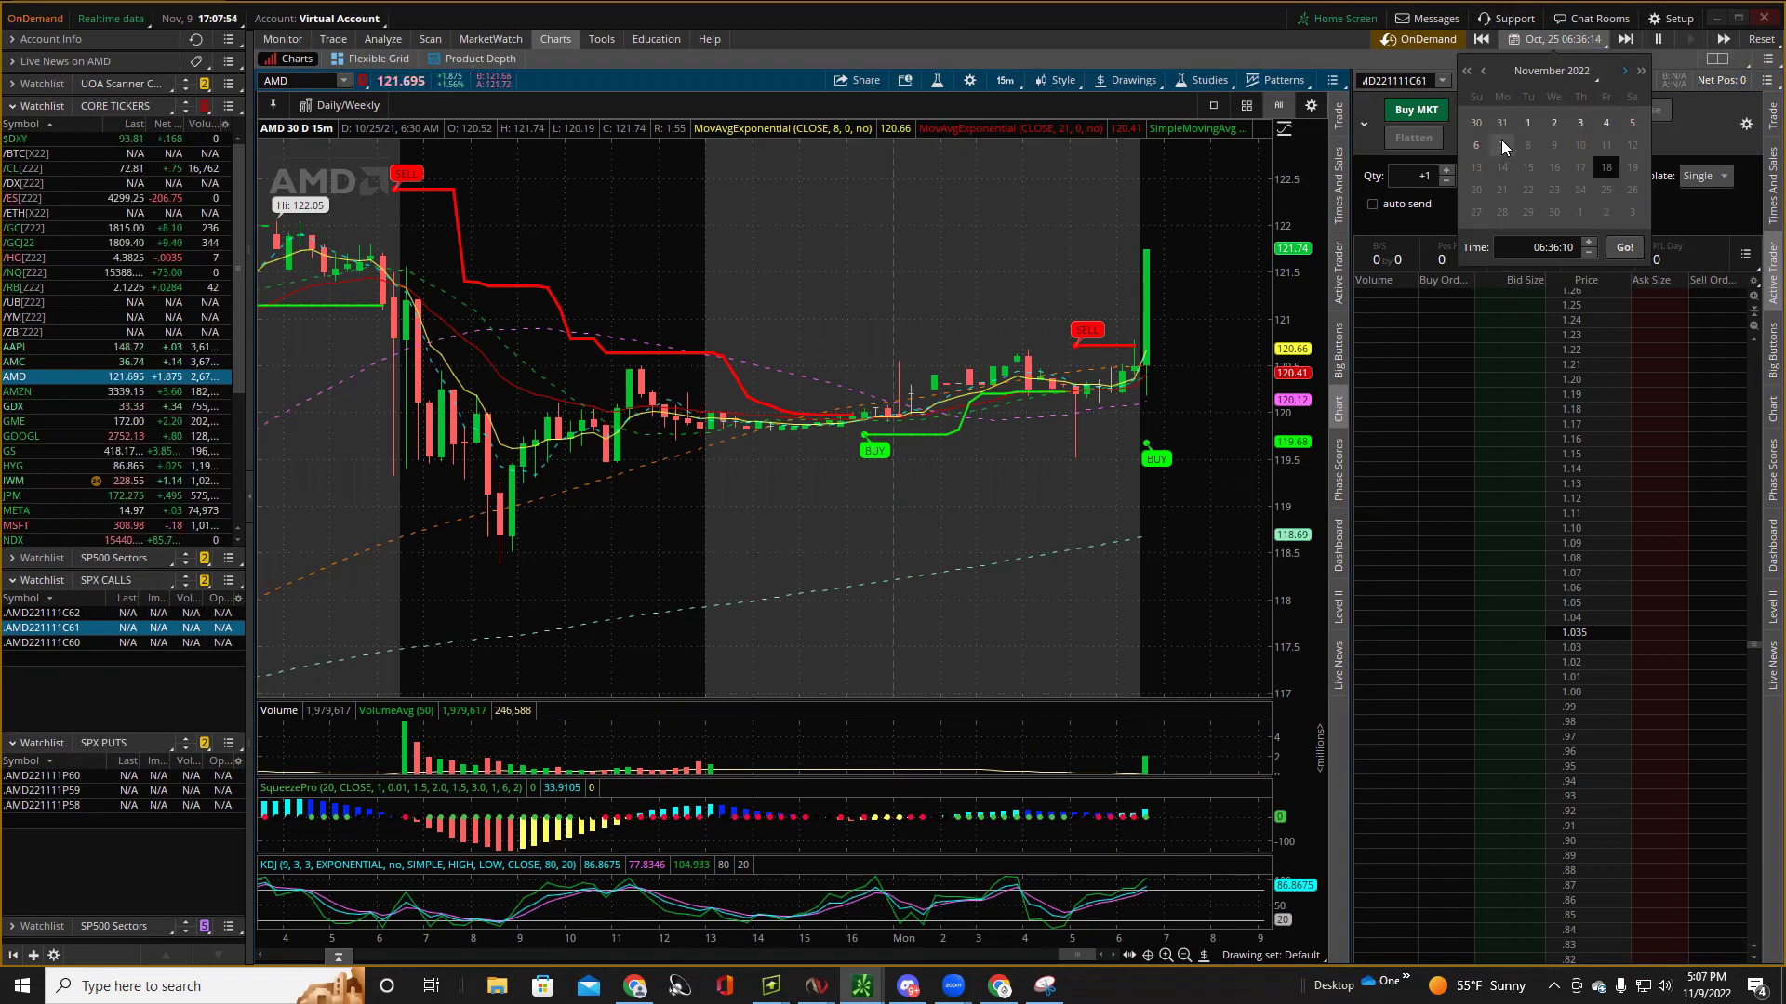
click(1620, 240)
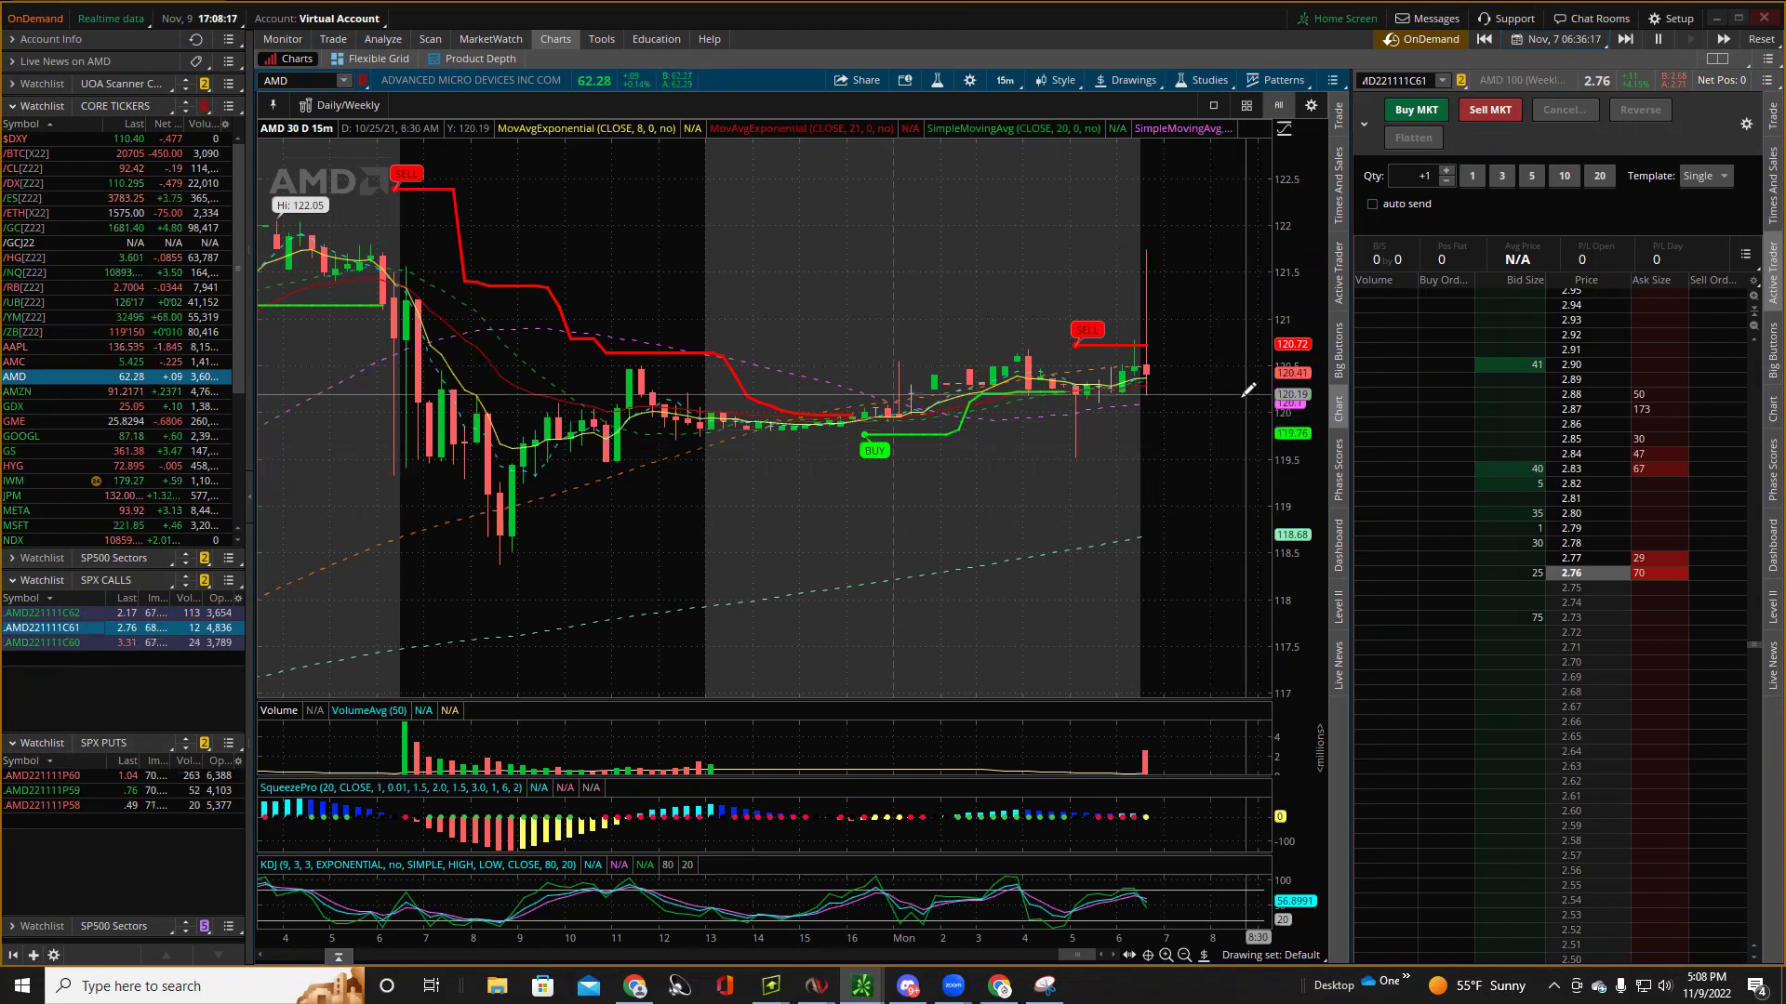
click(1577, 39)
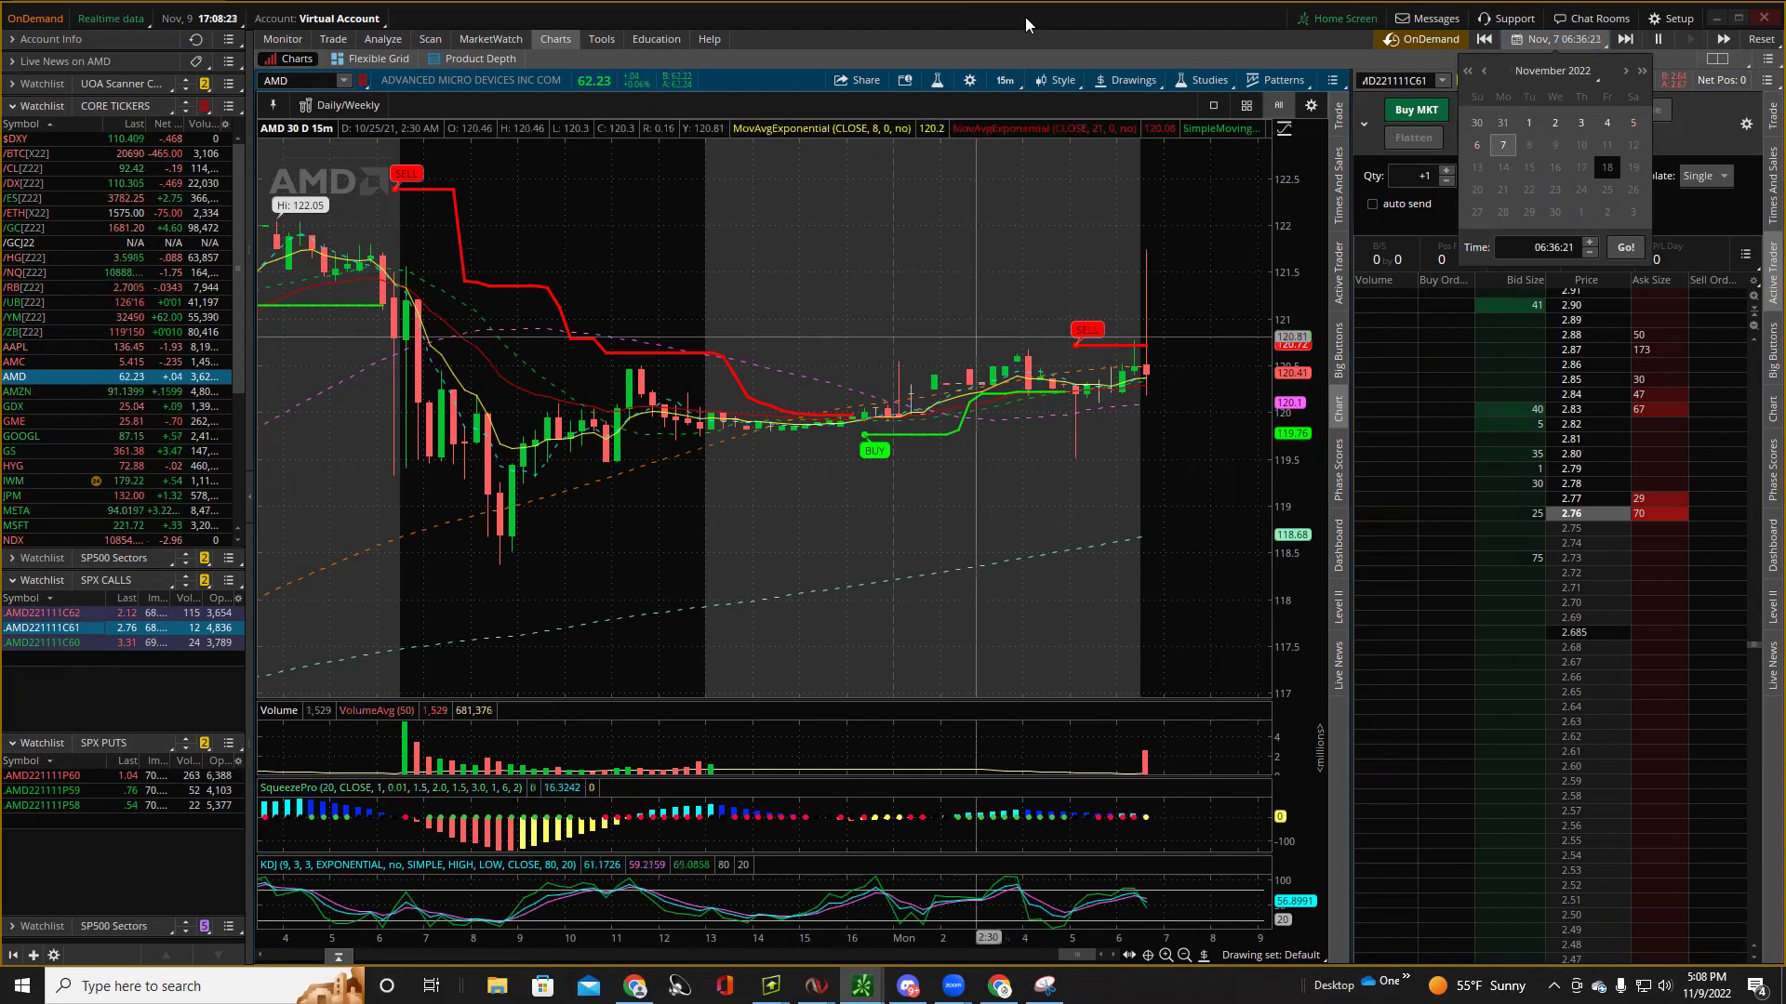
click(1172, 229)
scroll(1544, 595, up, 5)
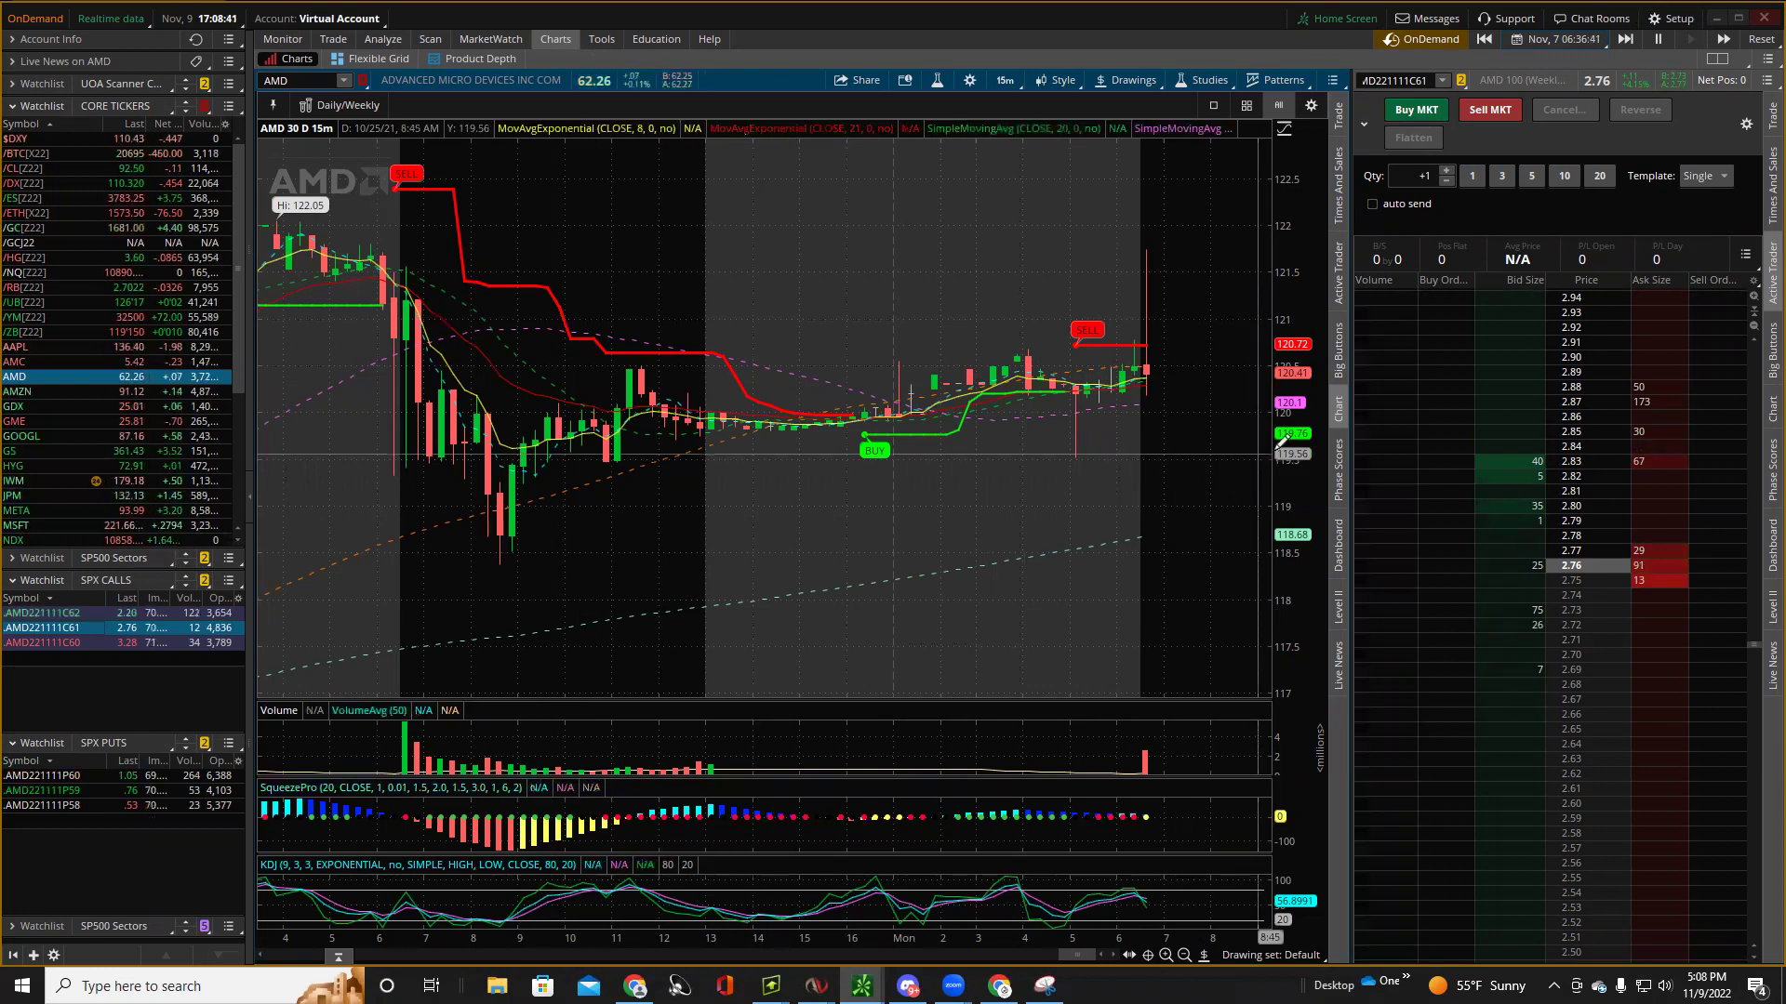
Load the AMD 11 NOV 22 60 put from the puts watchlist and send a one-contract buy limit order at 1.05.
click(88, 777)
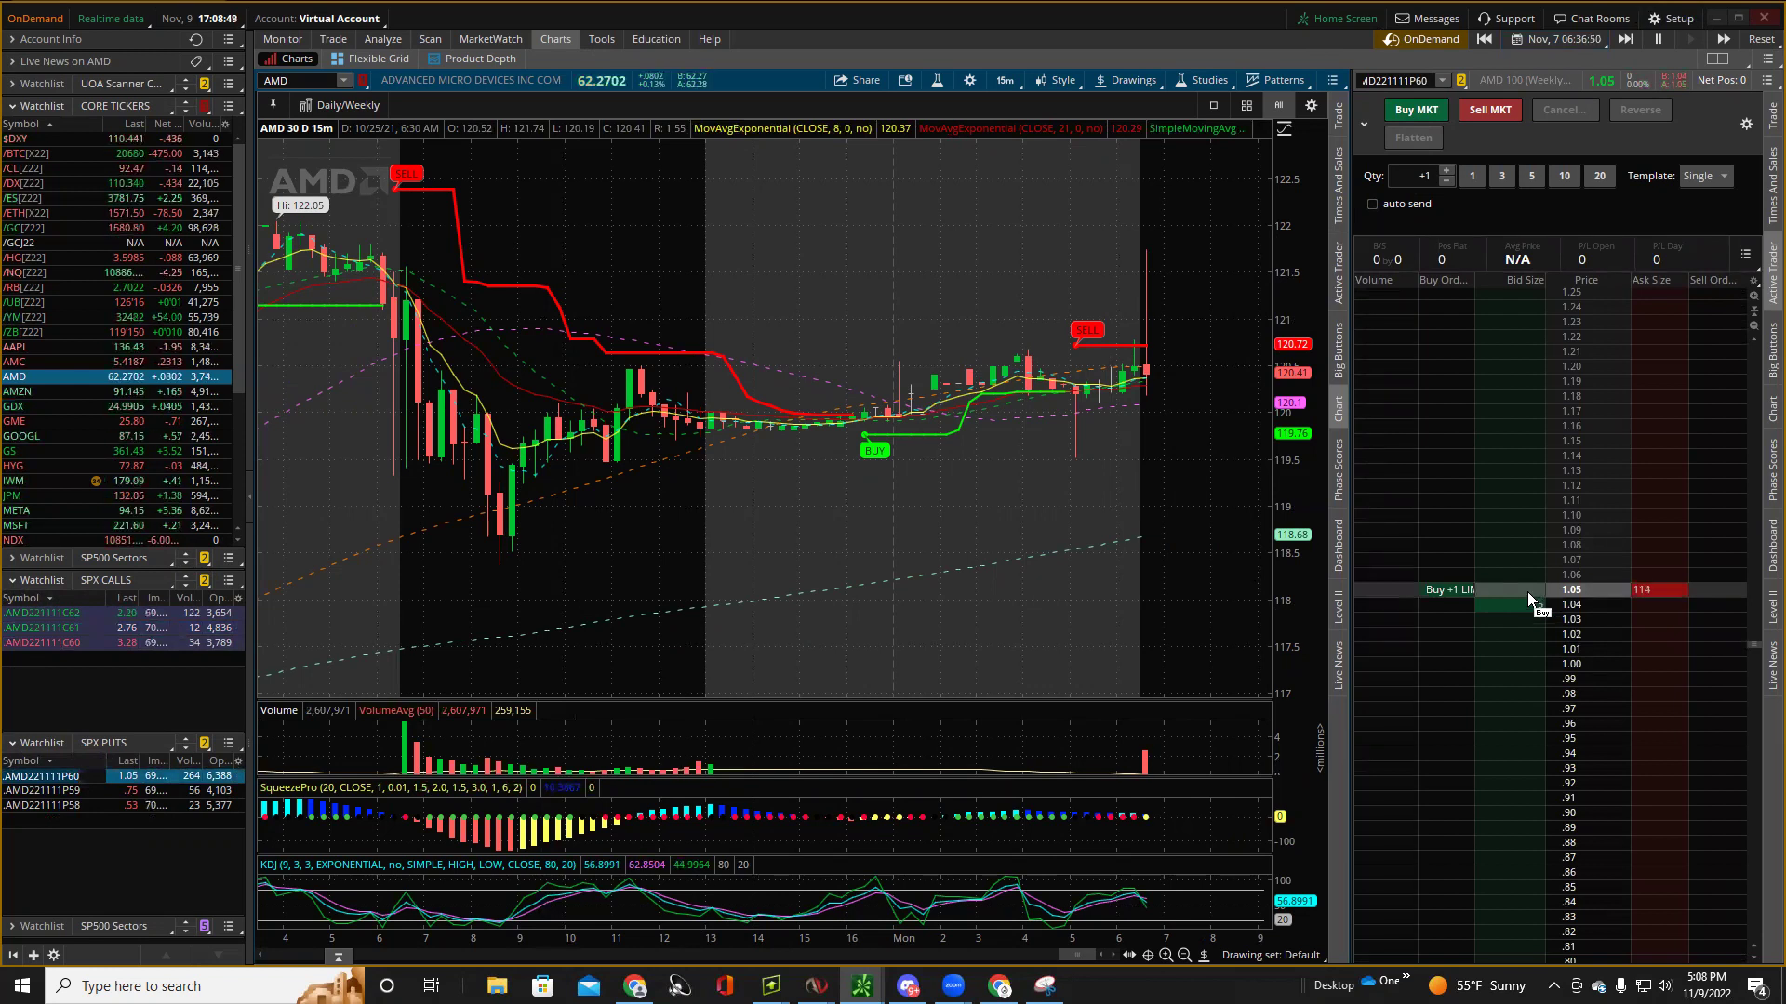
click(1528, 593)
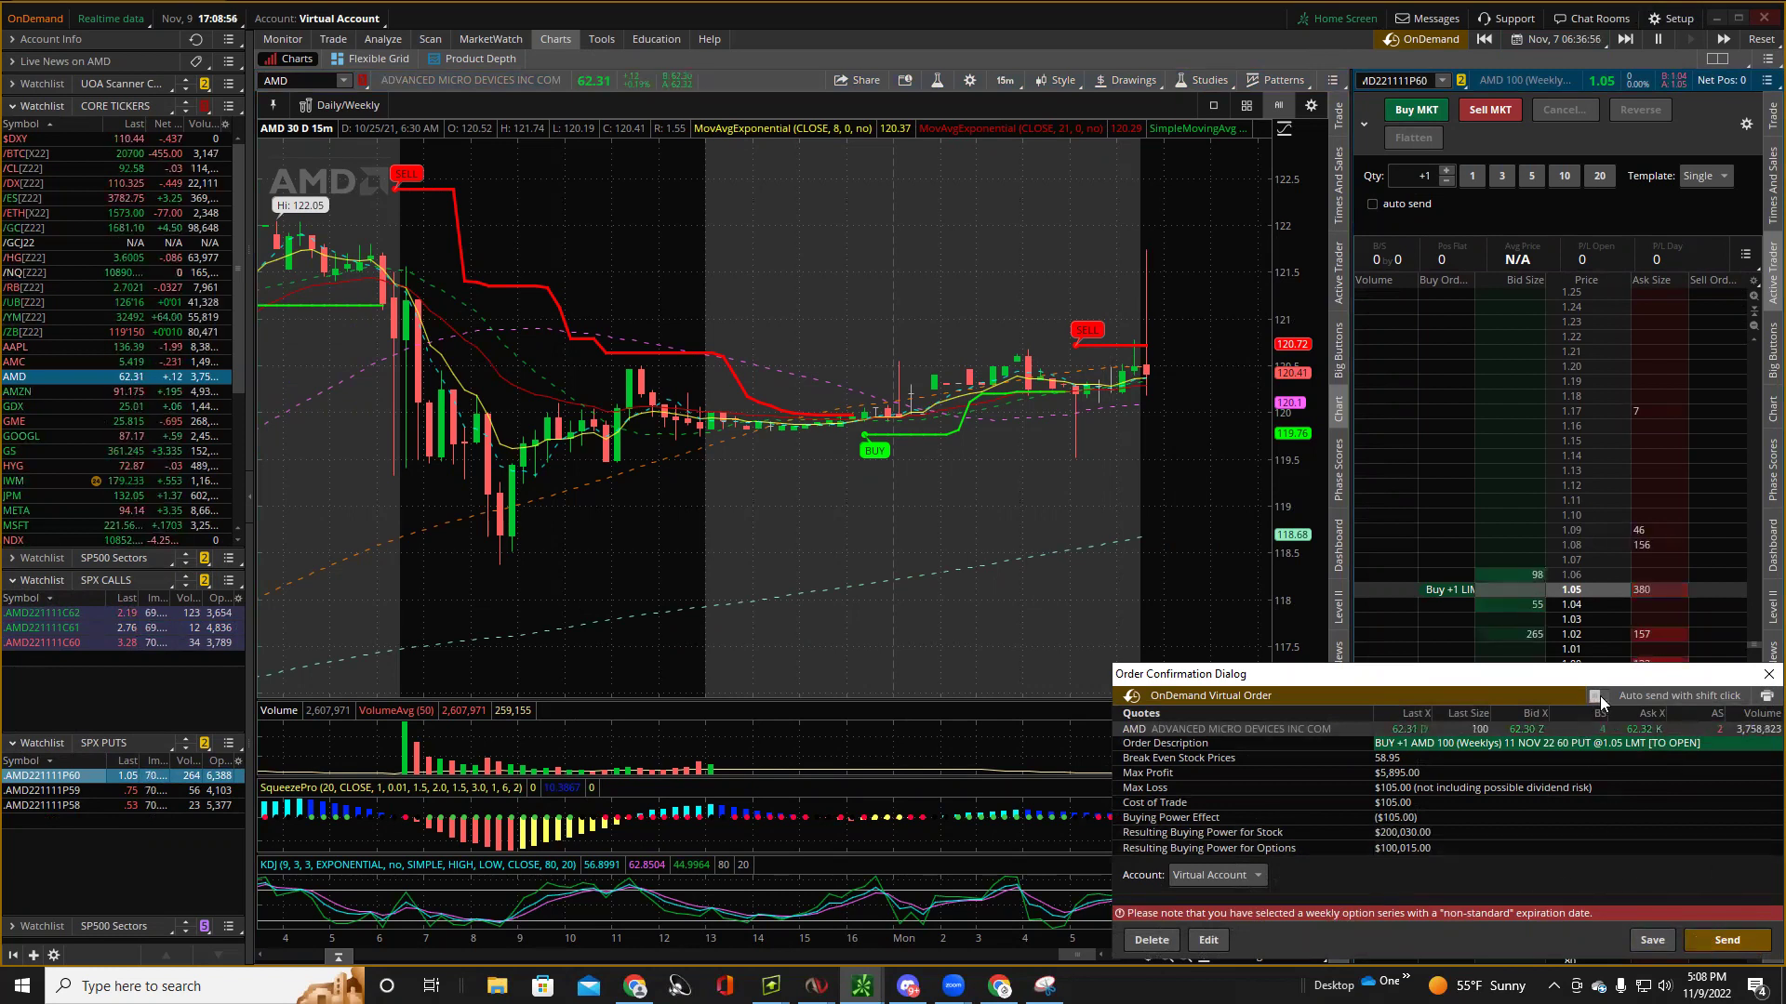
click(1727, 939)
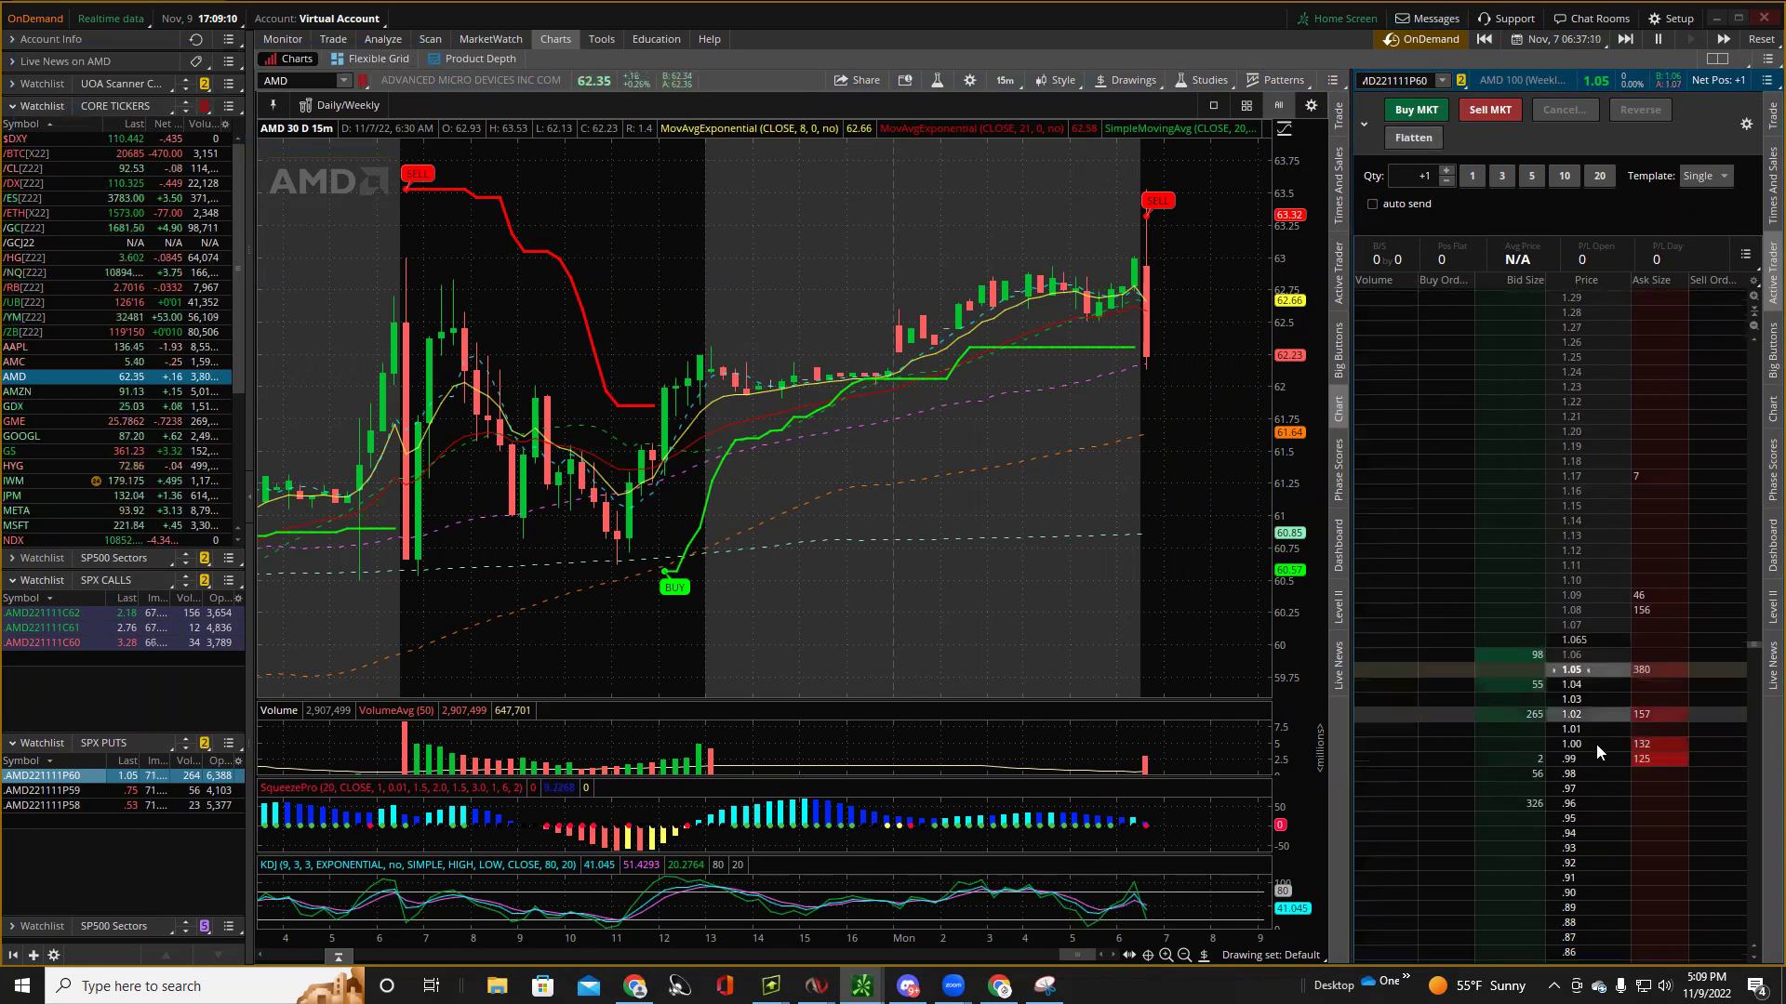
click(1658, 556)
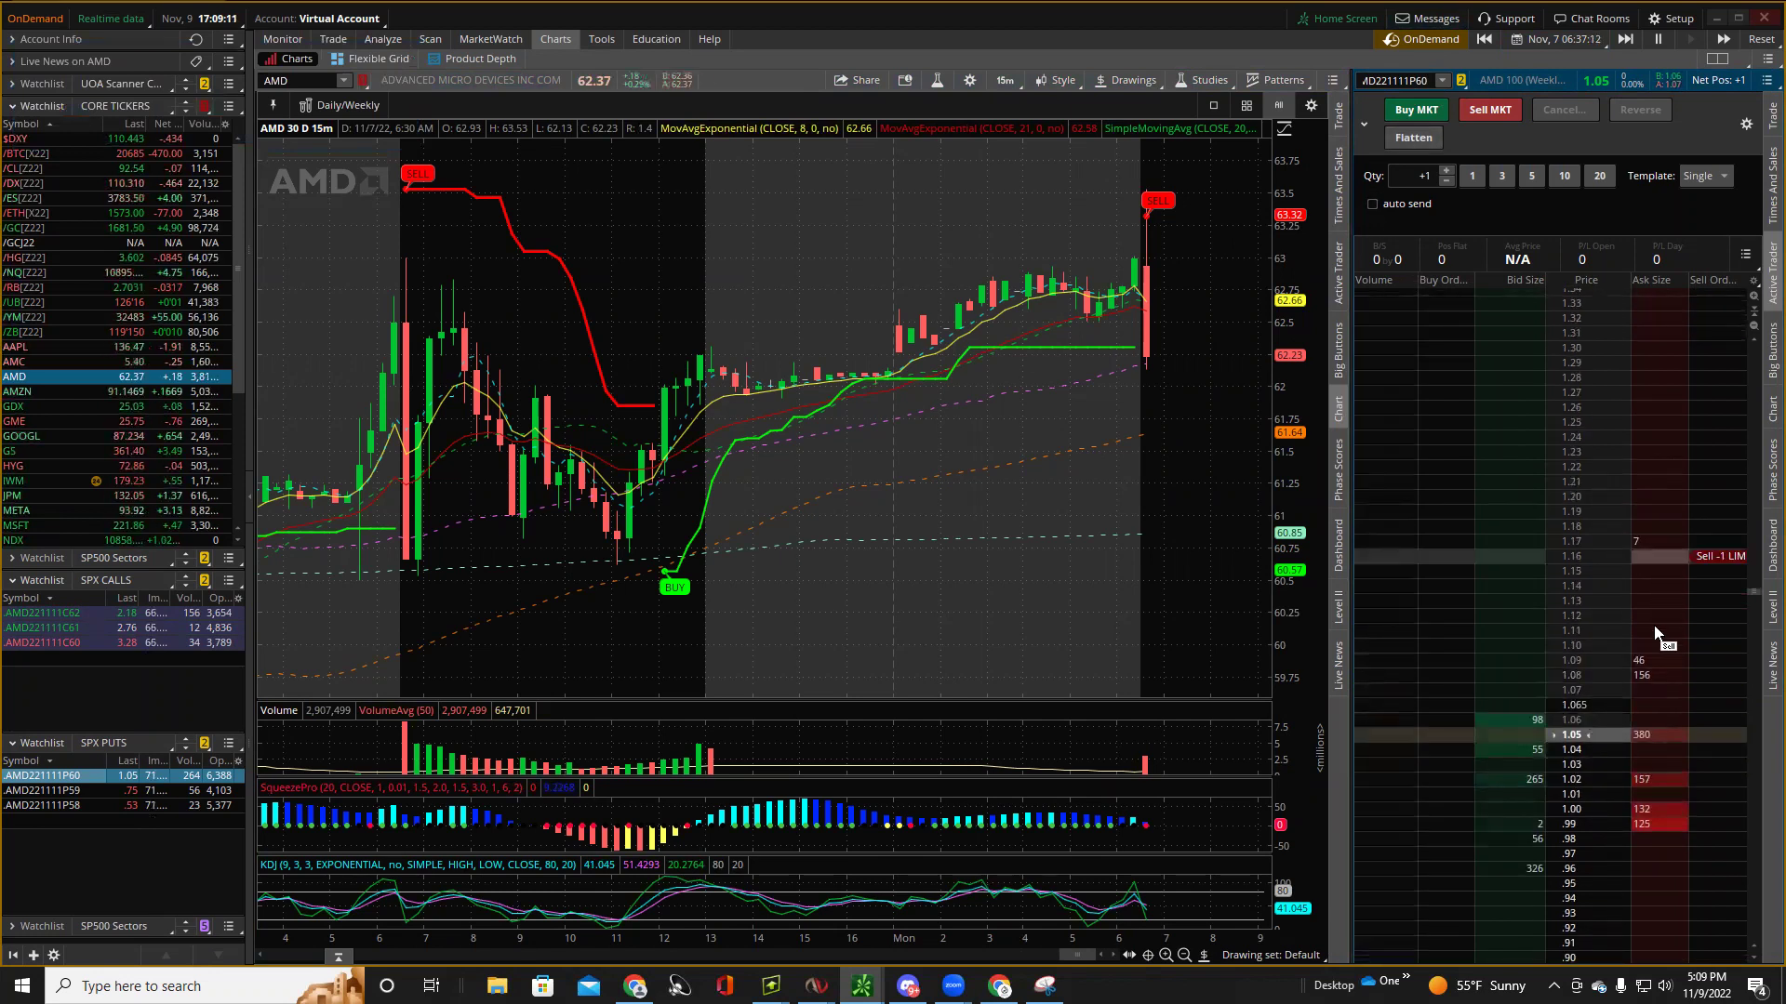
click(1662, 498)
click(1663, 507)
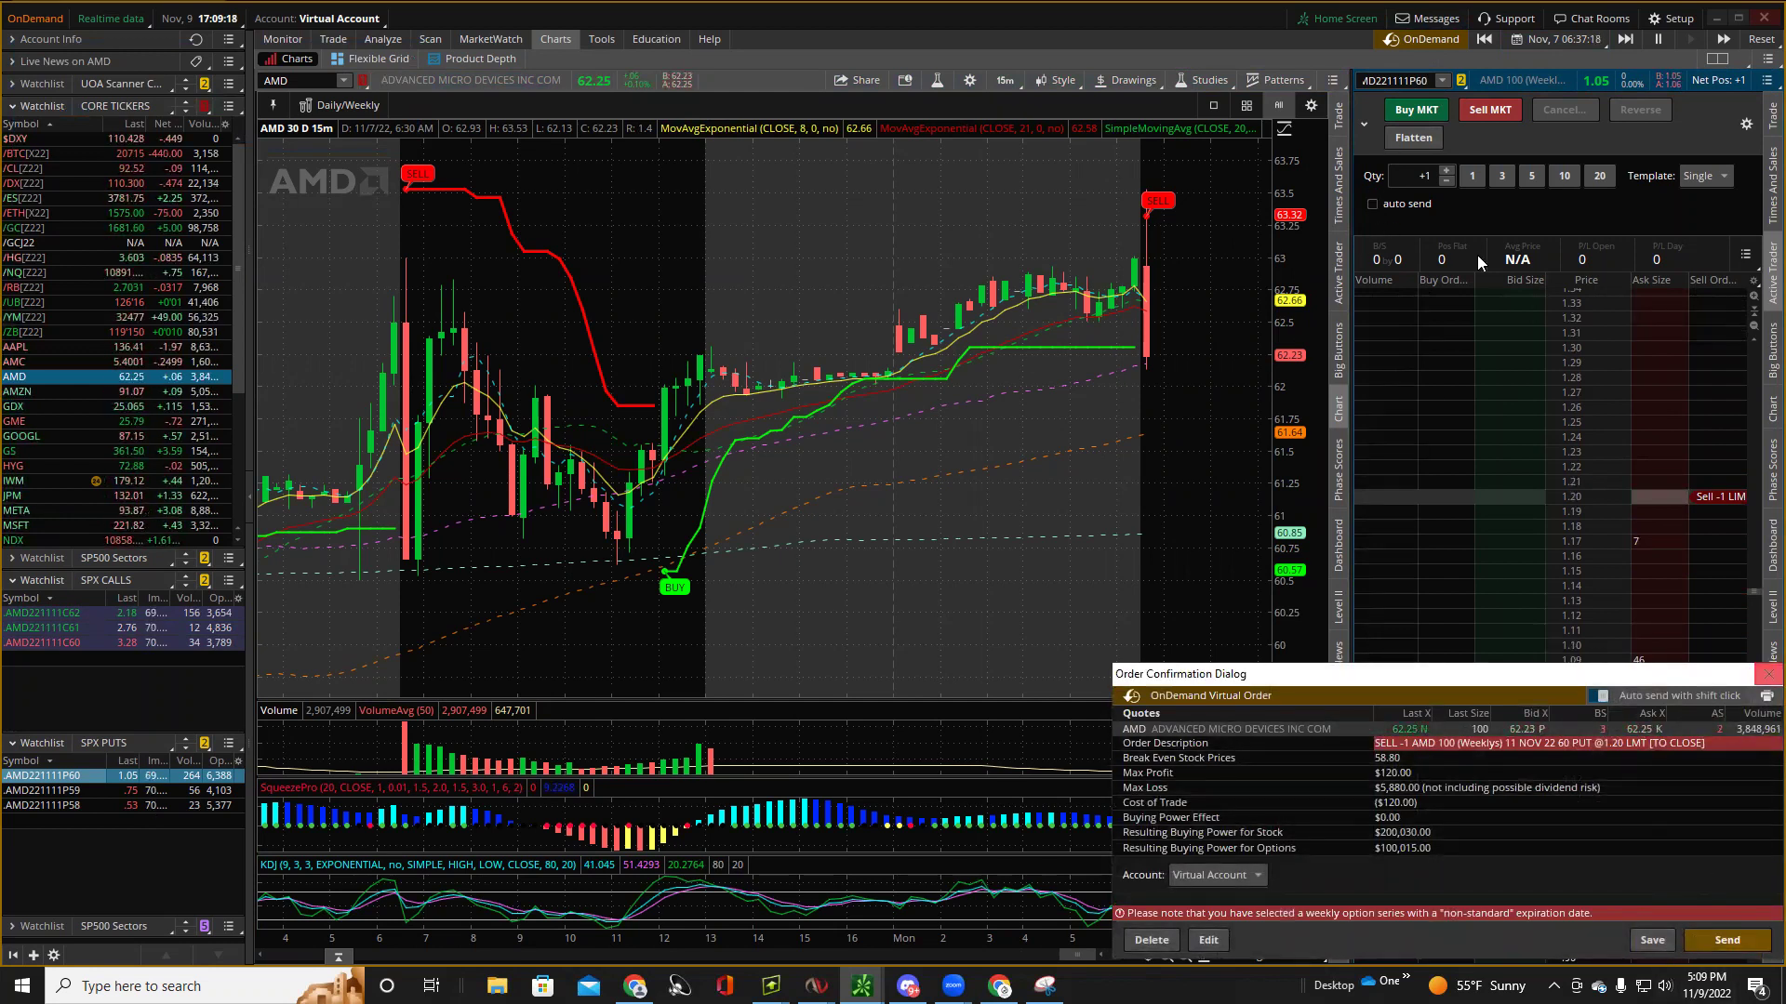
key(Escape)
Enable auto send and place a one-contract sell limit order for the 60 put at 1.20.
click(1373, 203)
click(1507, 900)
drag(1451, 900, 1525, 708)
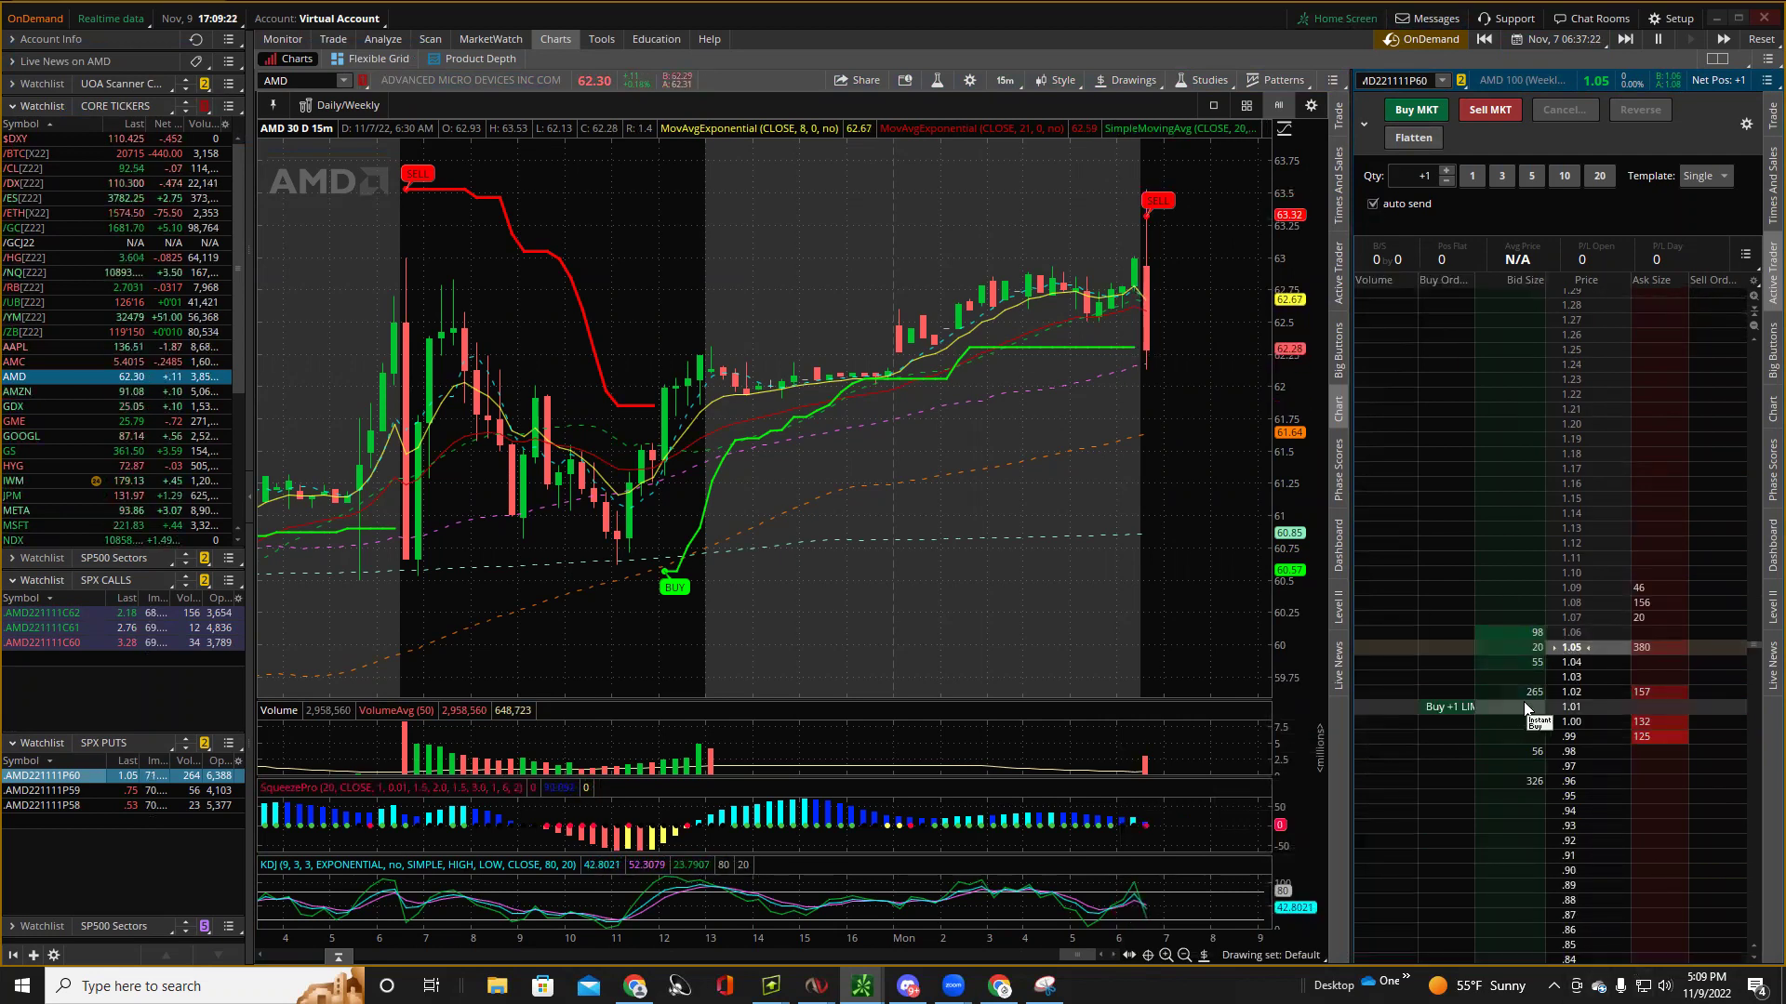
click(1680, 460)
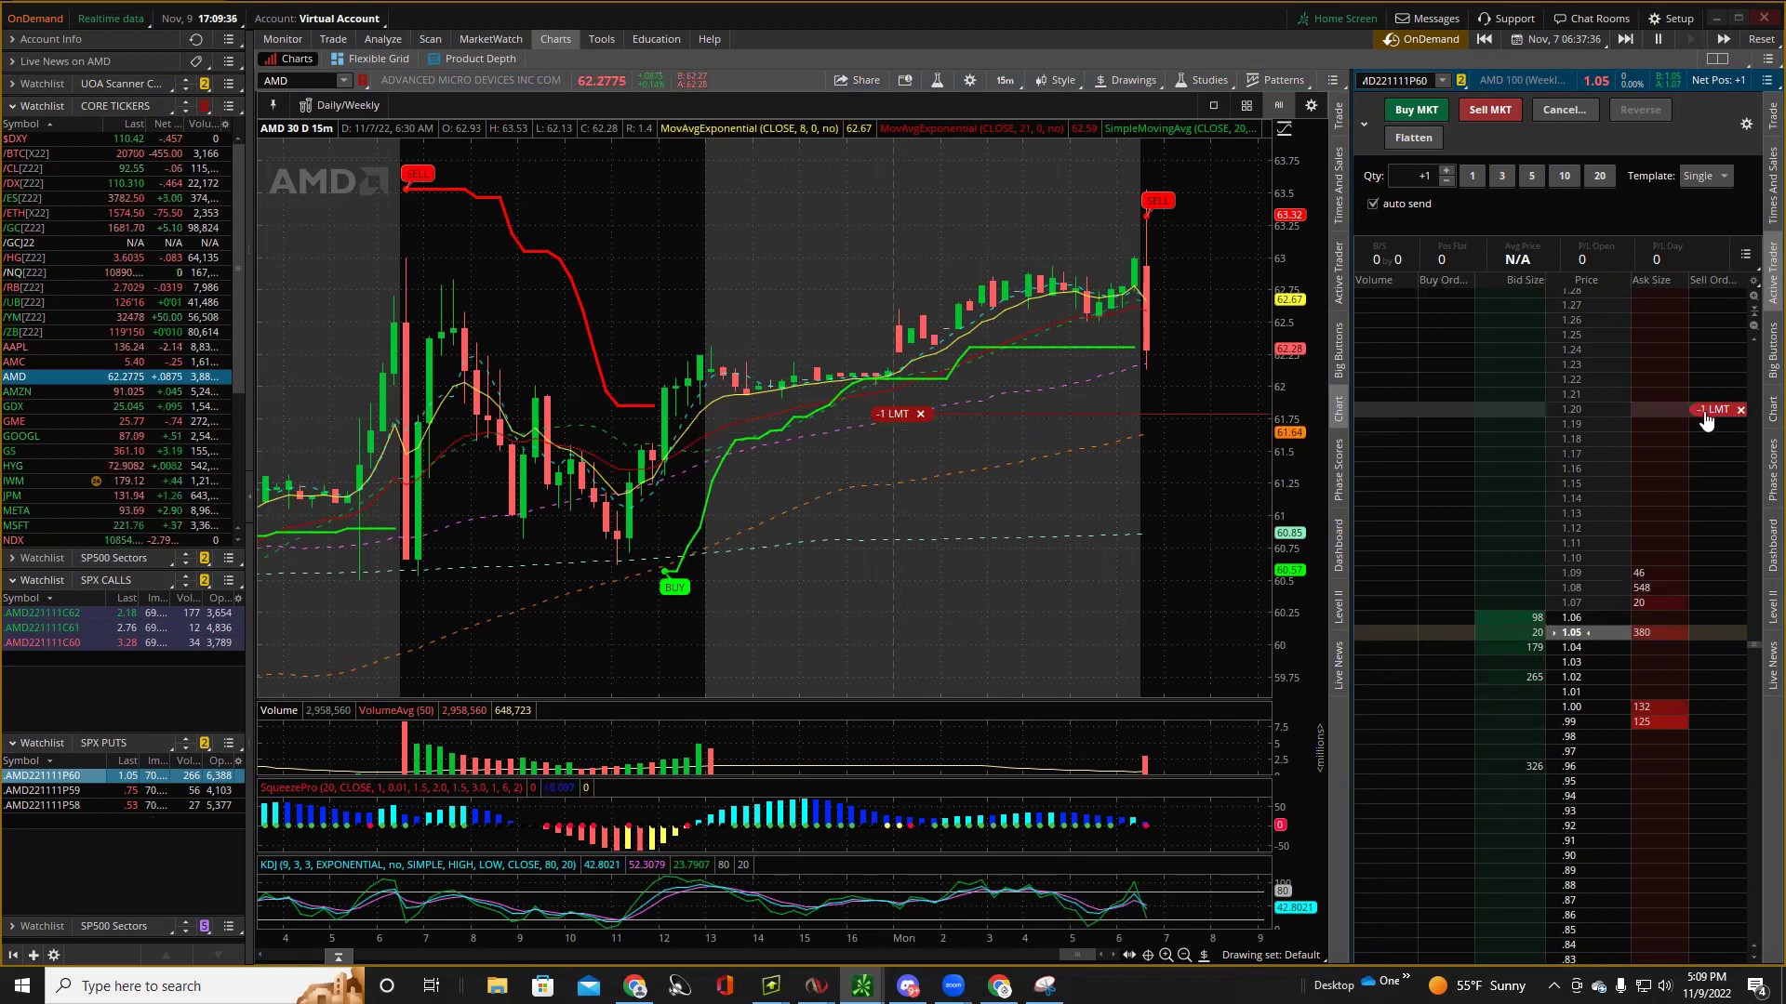
Move the working sell limit order to 1.14 and show the Times And Sales gadget beside the price ladder.
drag(1707, 422, 1701, 504)
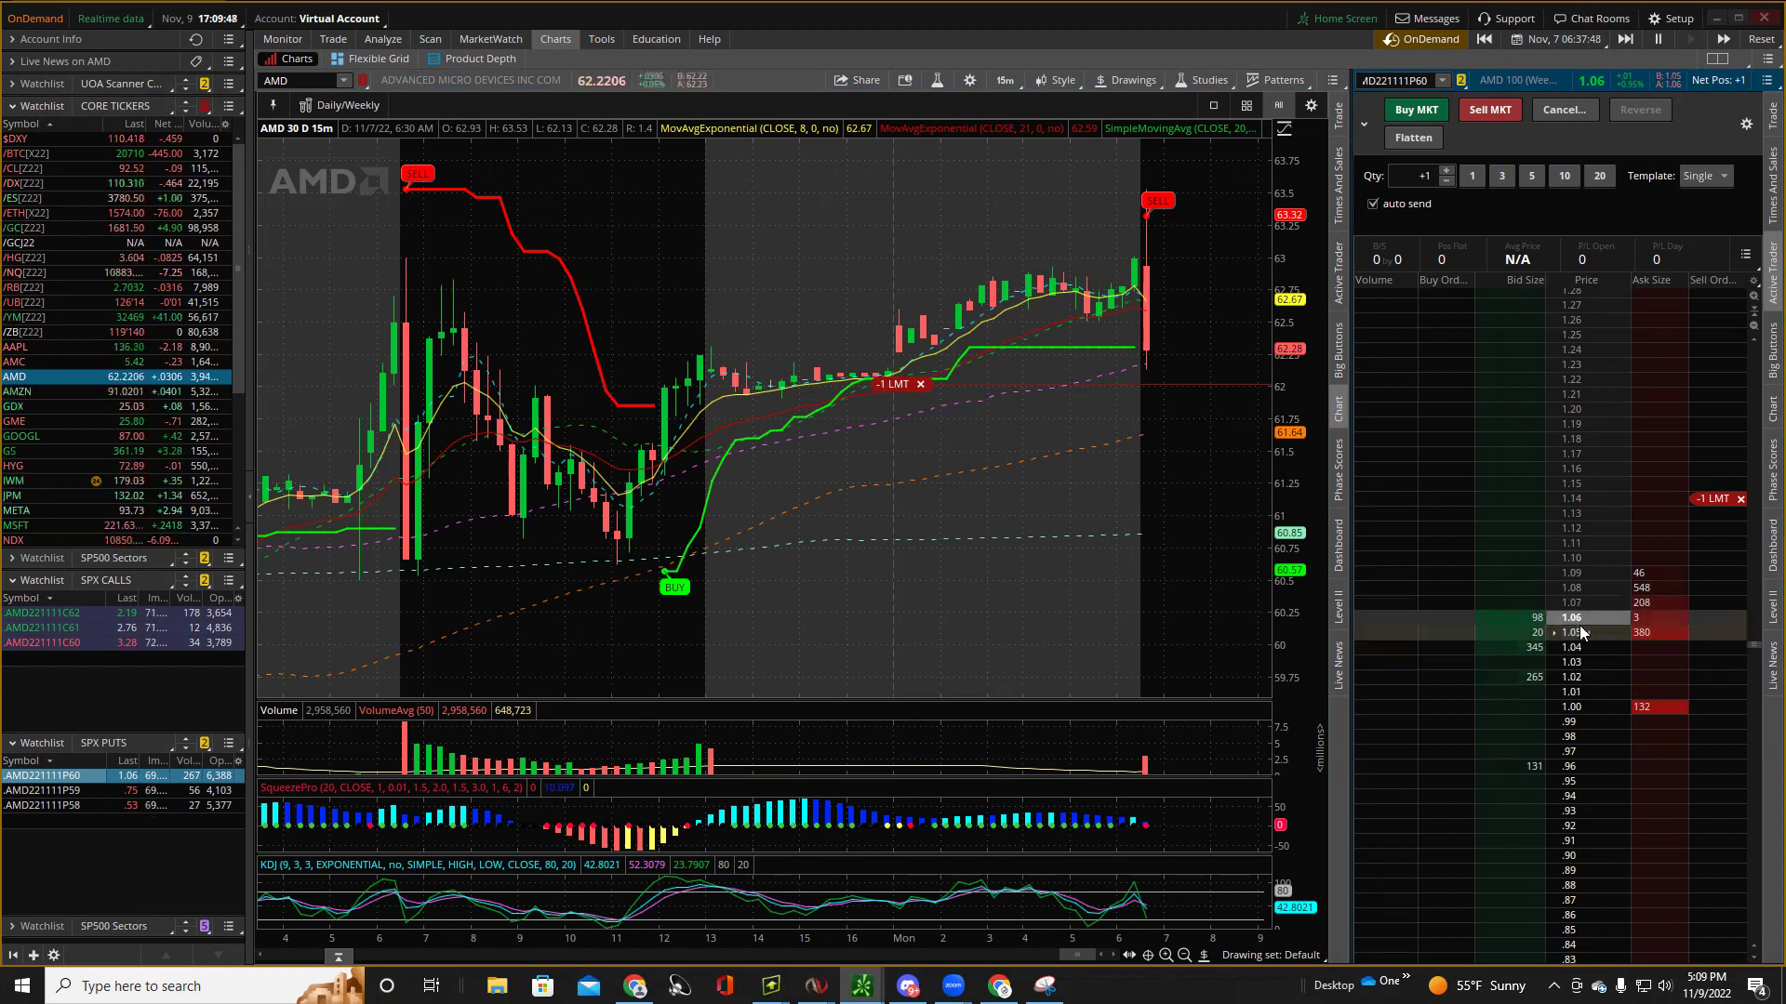
click(1761, 195)
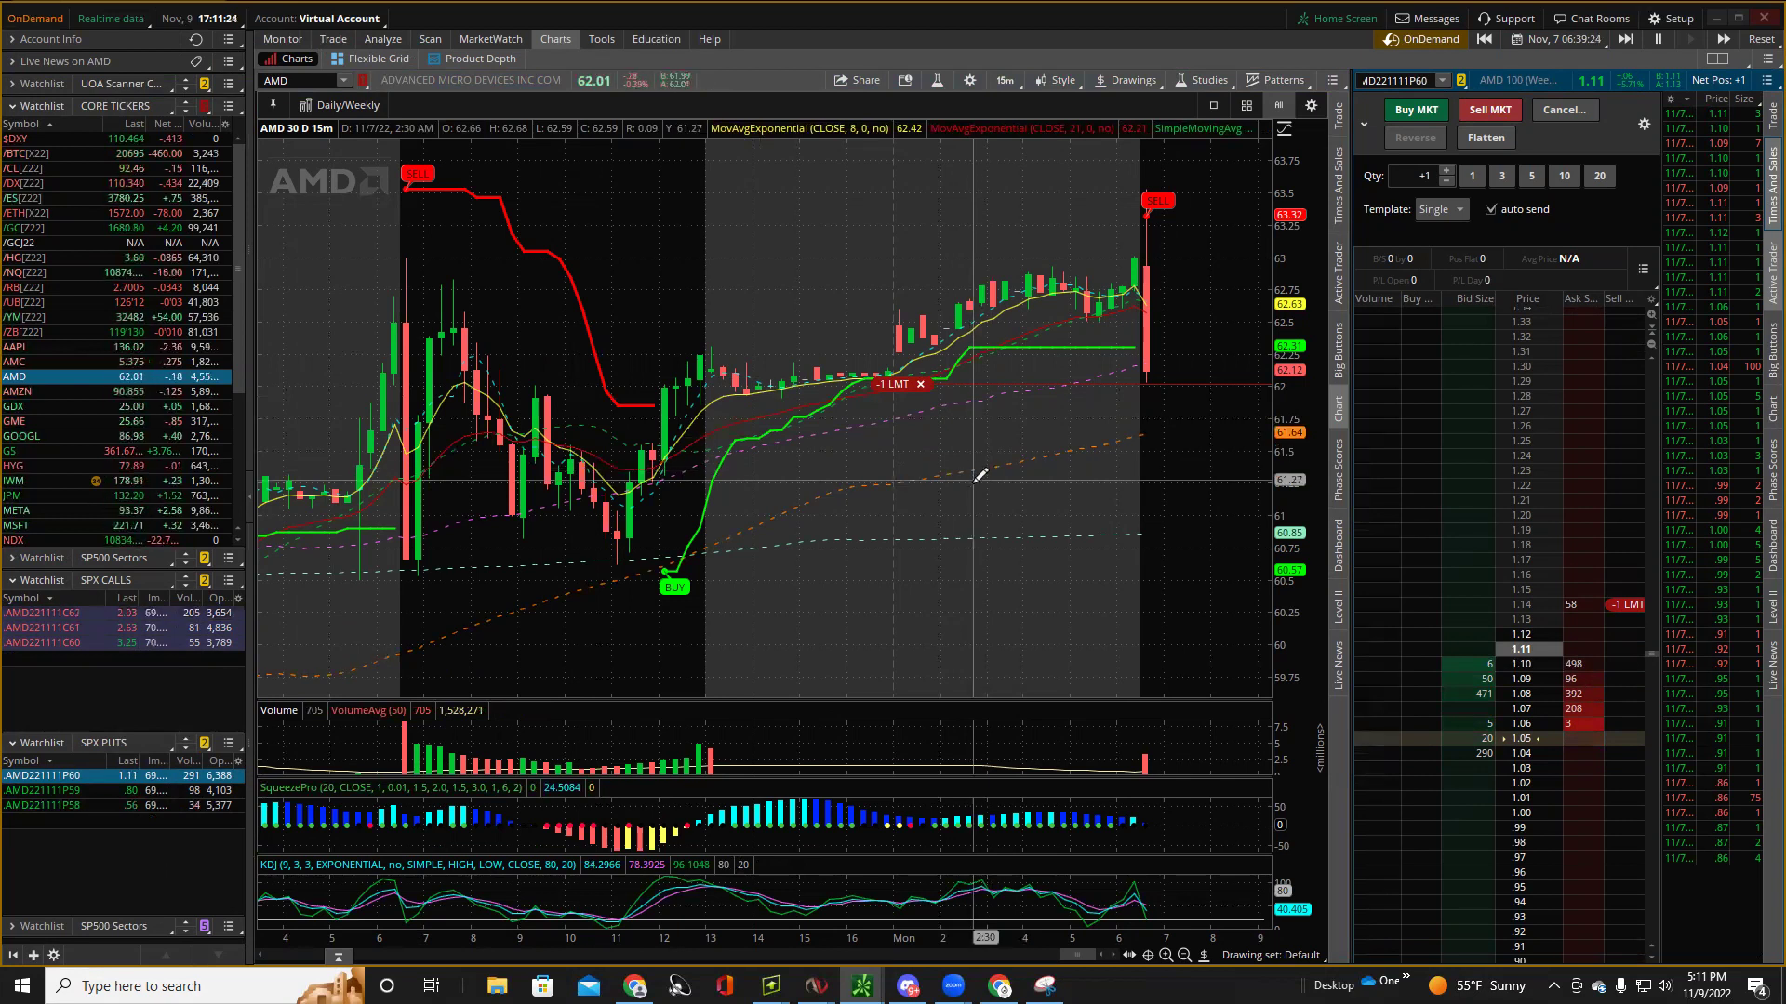
click(1620, 634)
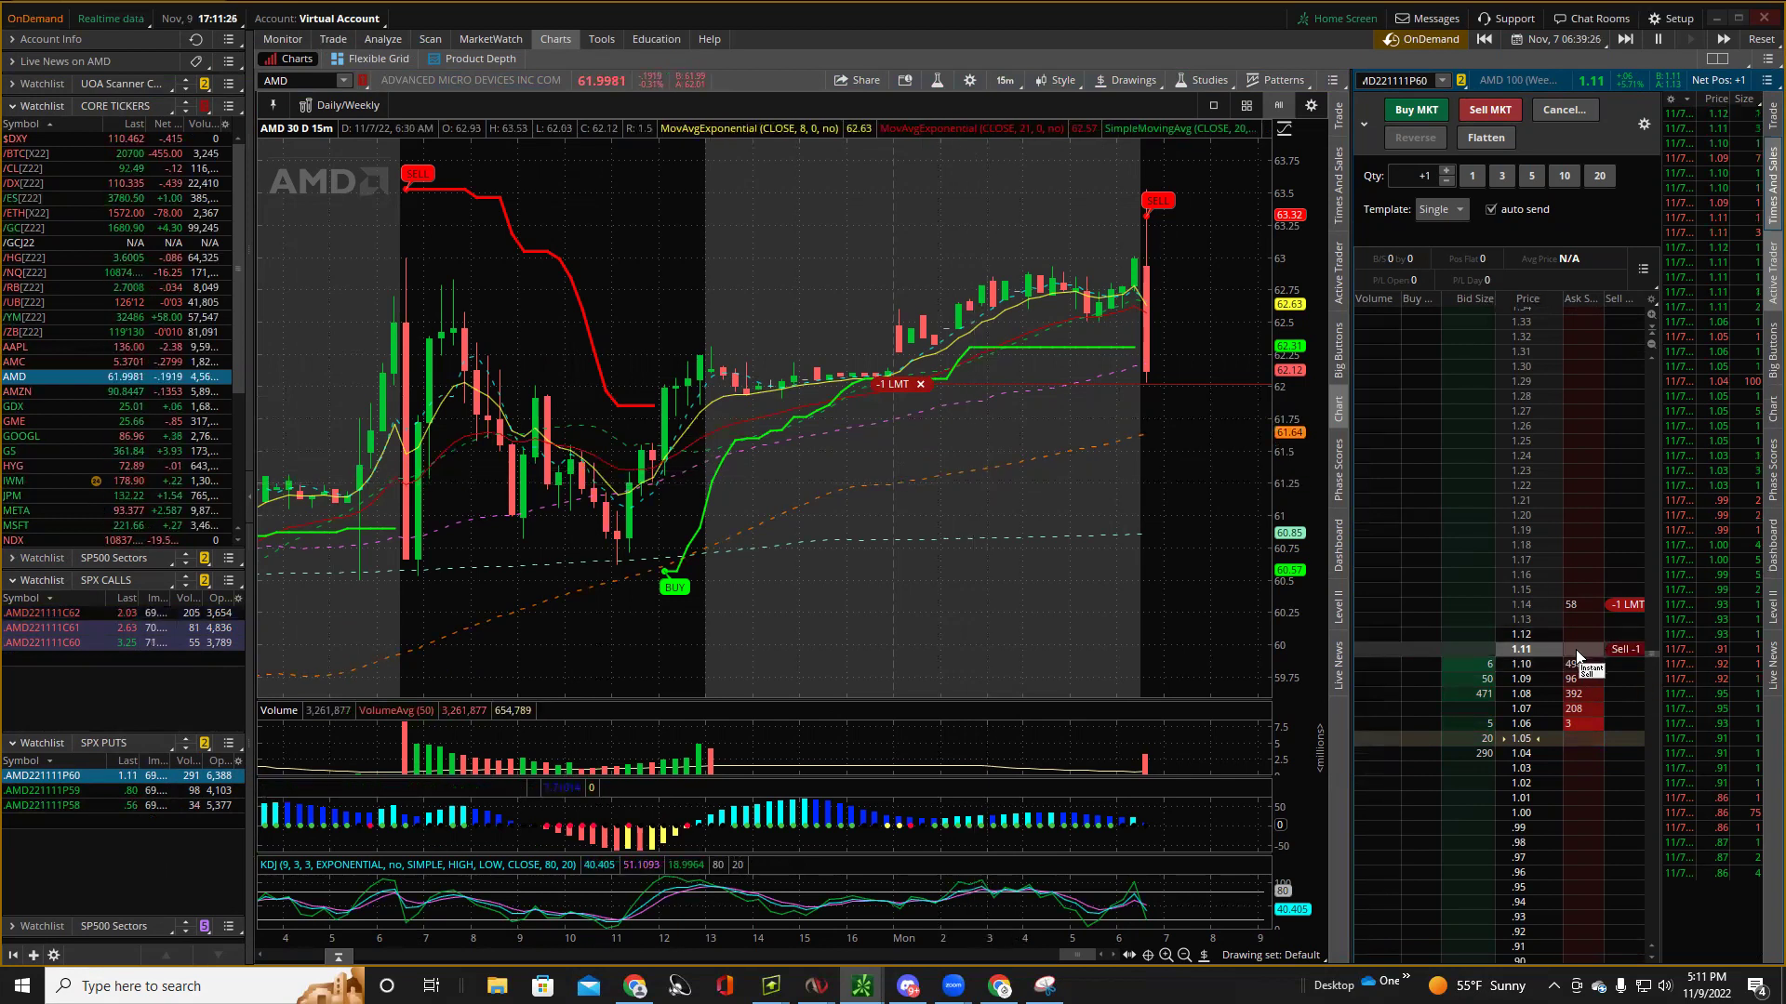